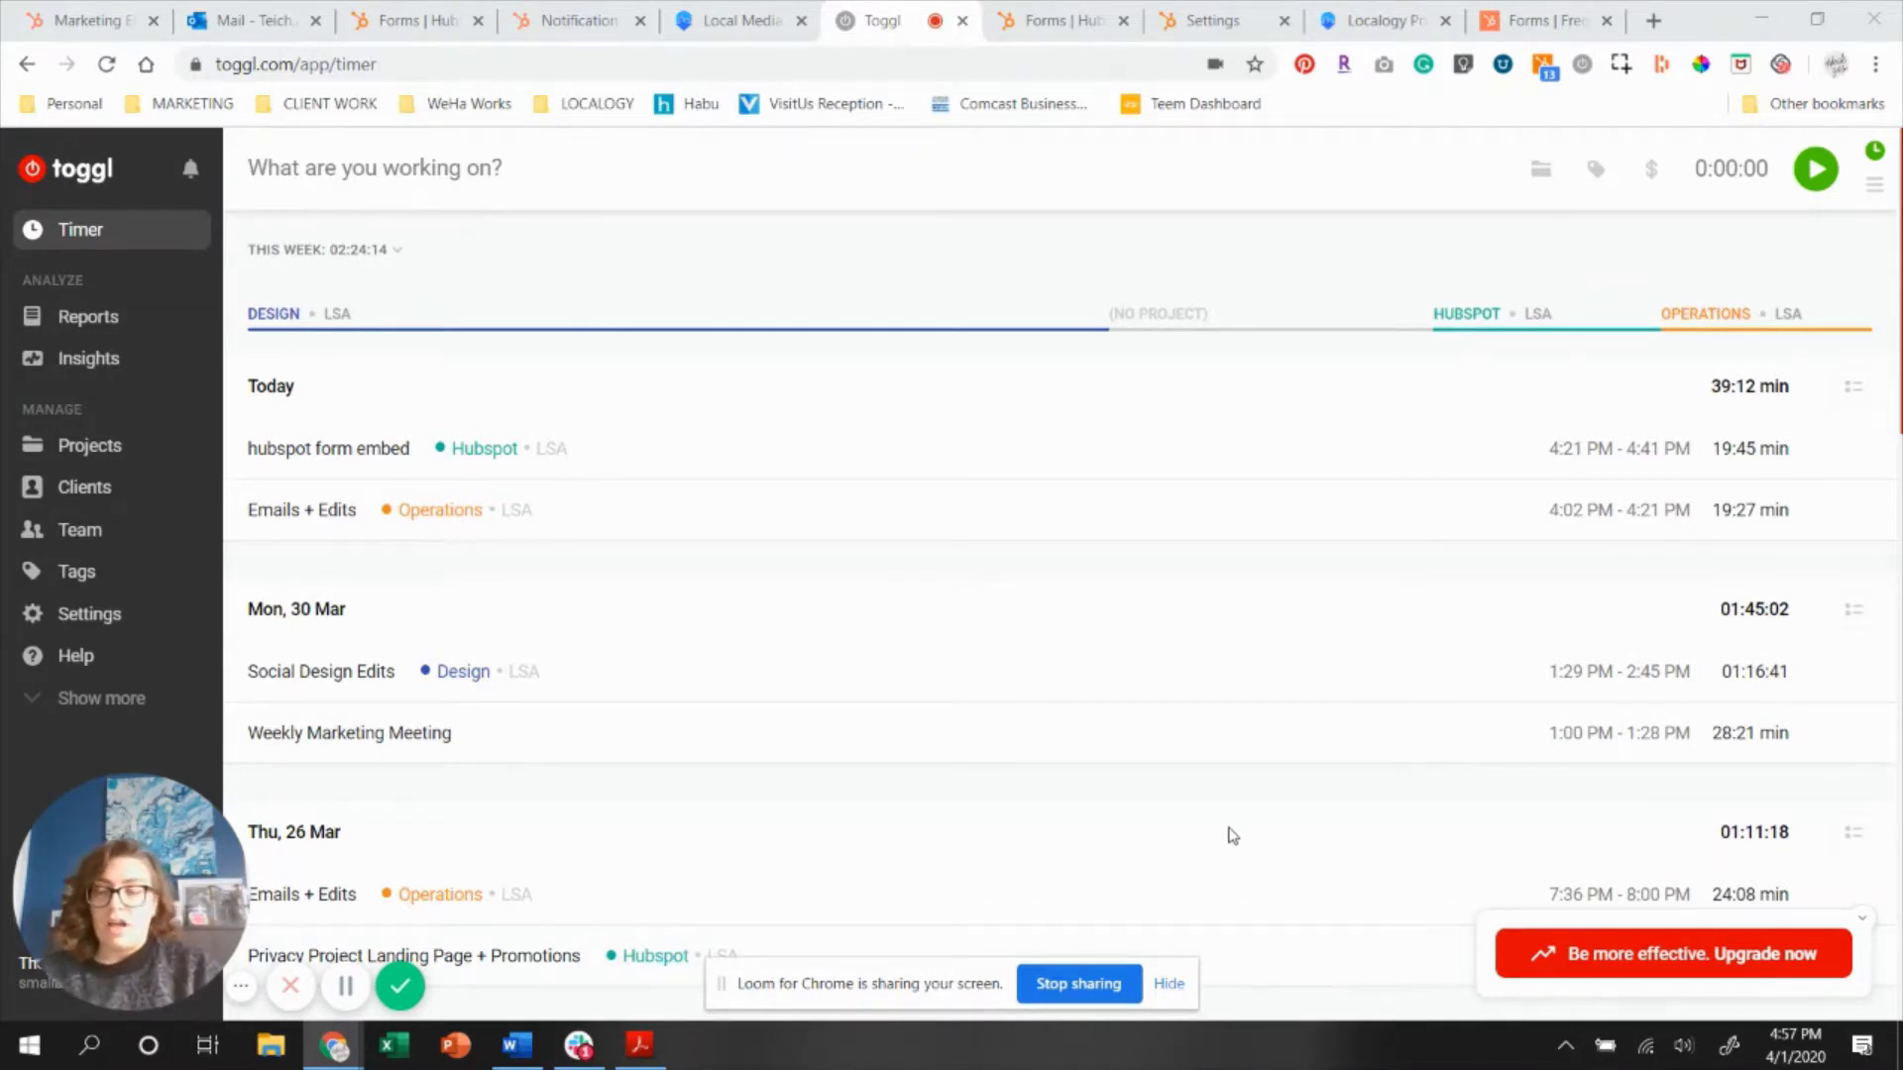
# Start a timer for "Emails + Edits" using the existing entry under the LSA Operations project.
pyautogui.scroll(-11, 1232, 835)
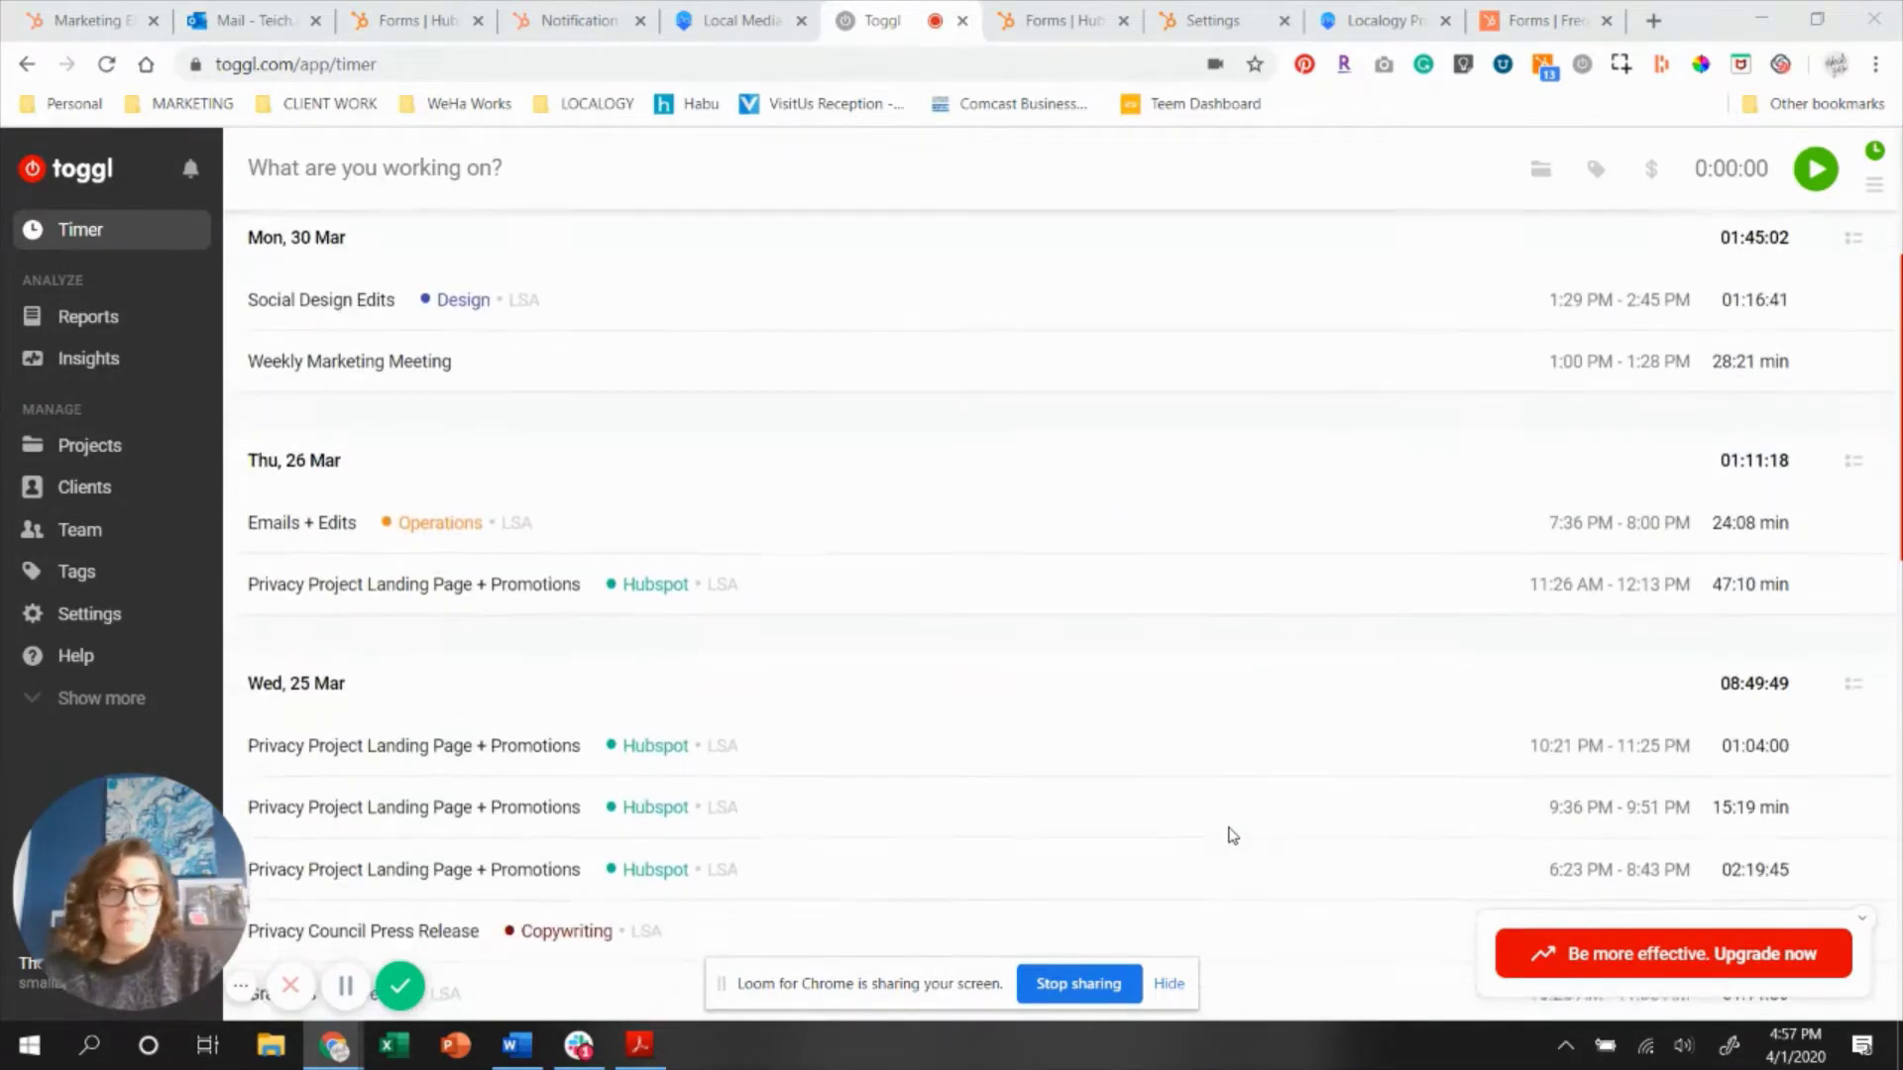
pyautogui.scroll(-4, 1232, 836)
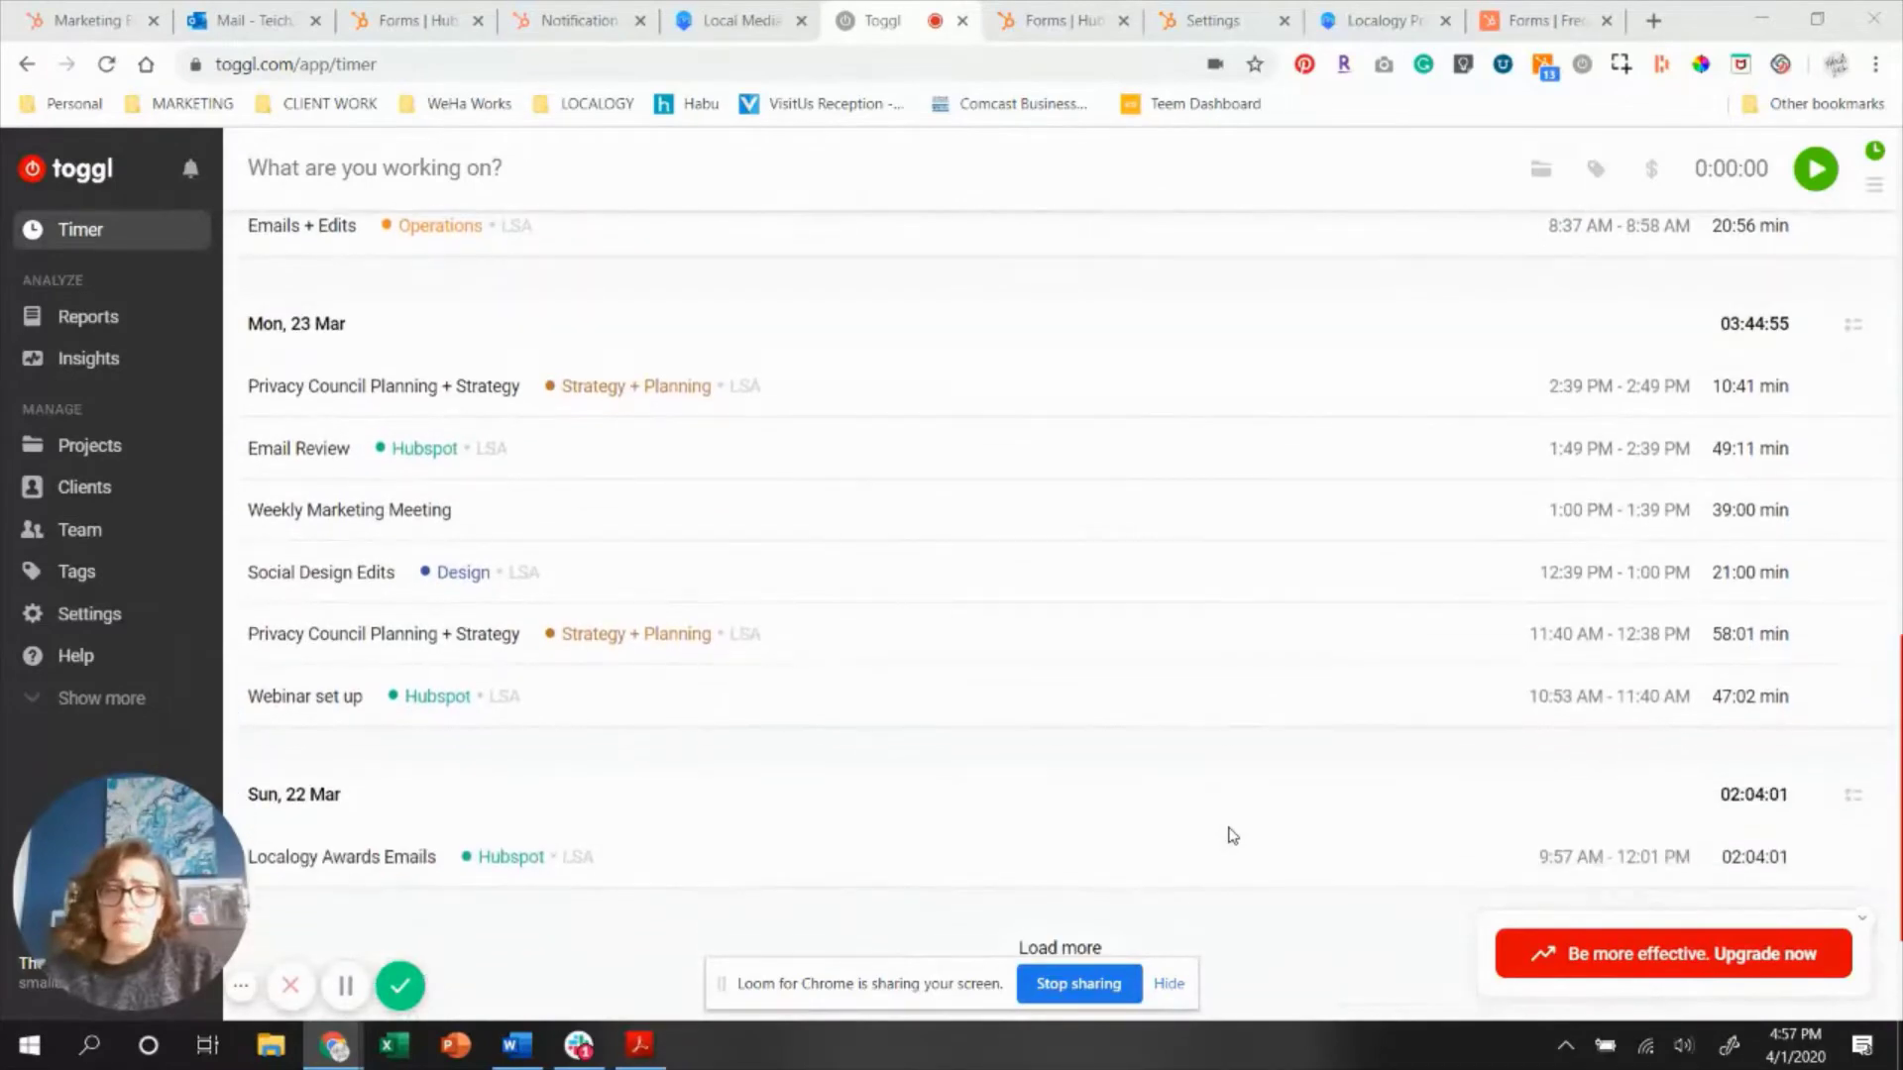
pyautogui.scroll(15, 1232, 836)
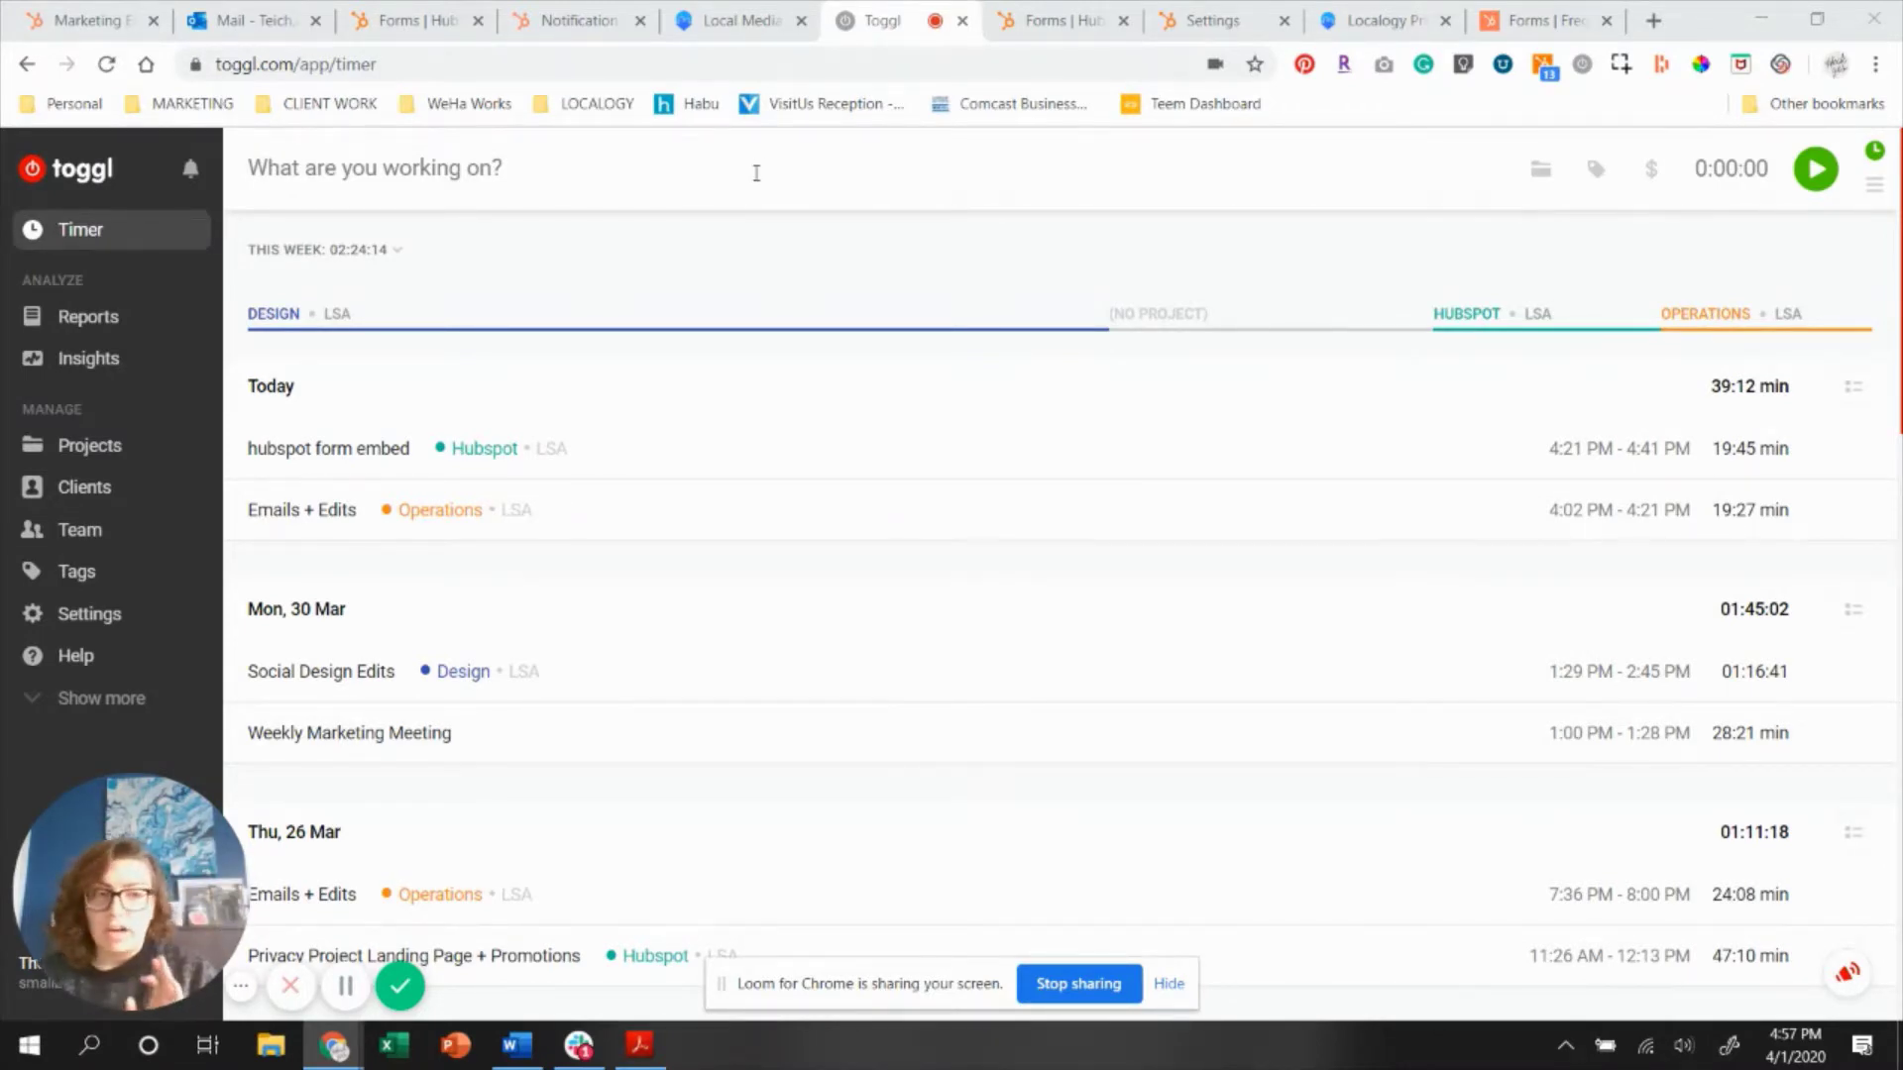
pyautogui.click(437, 173)
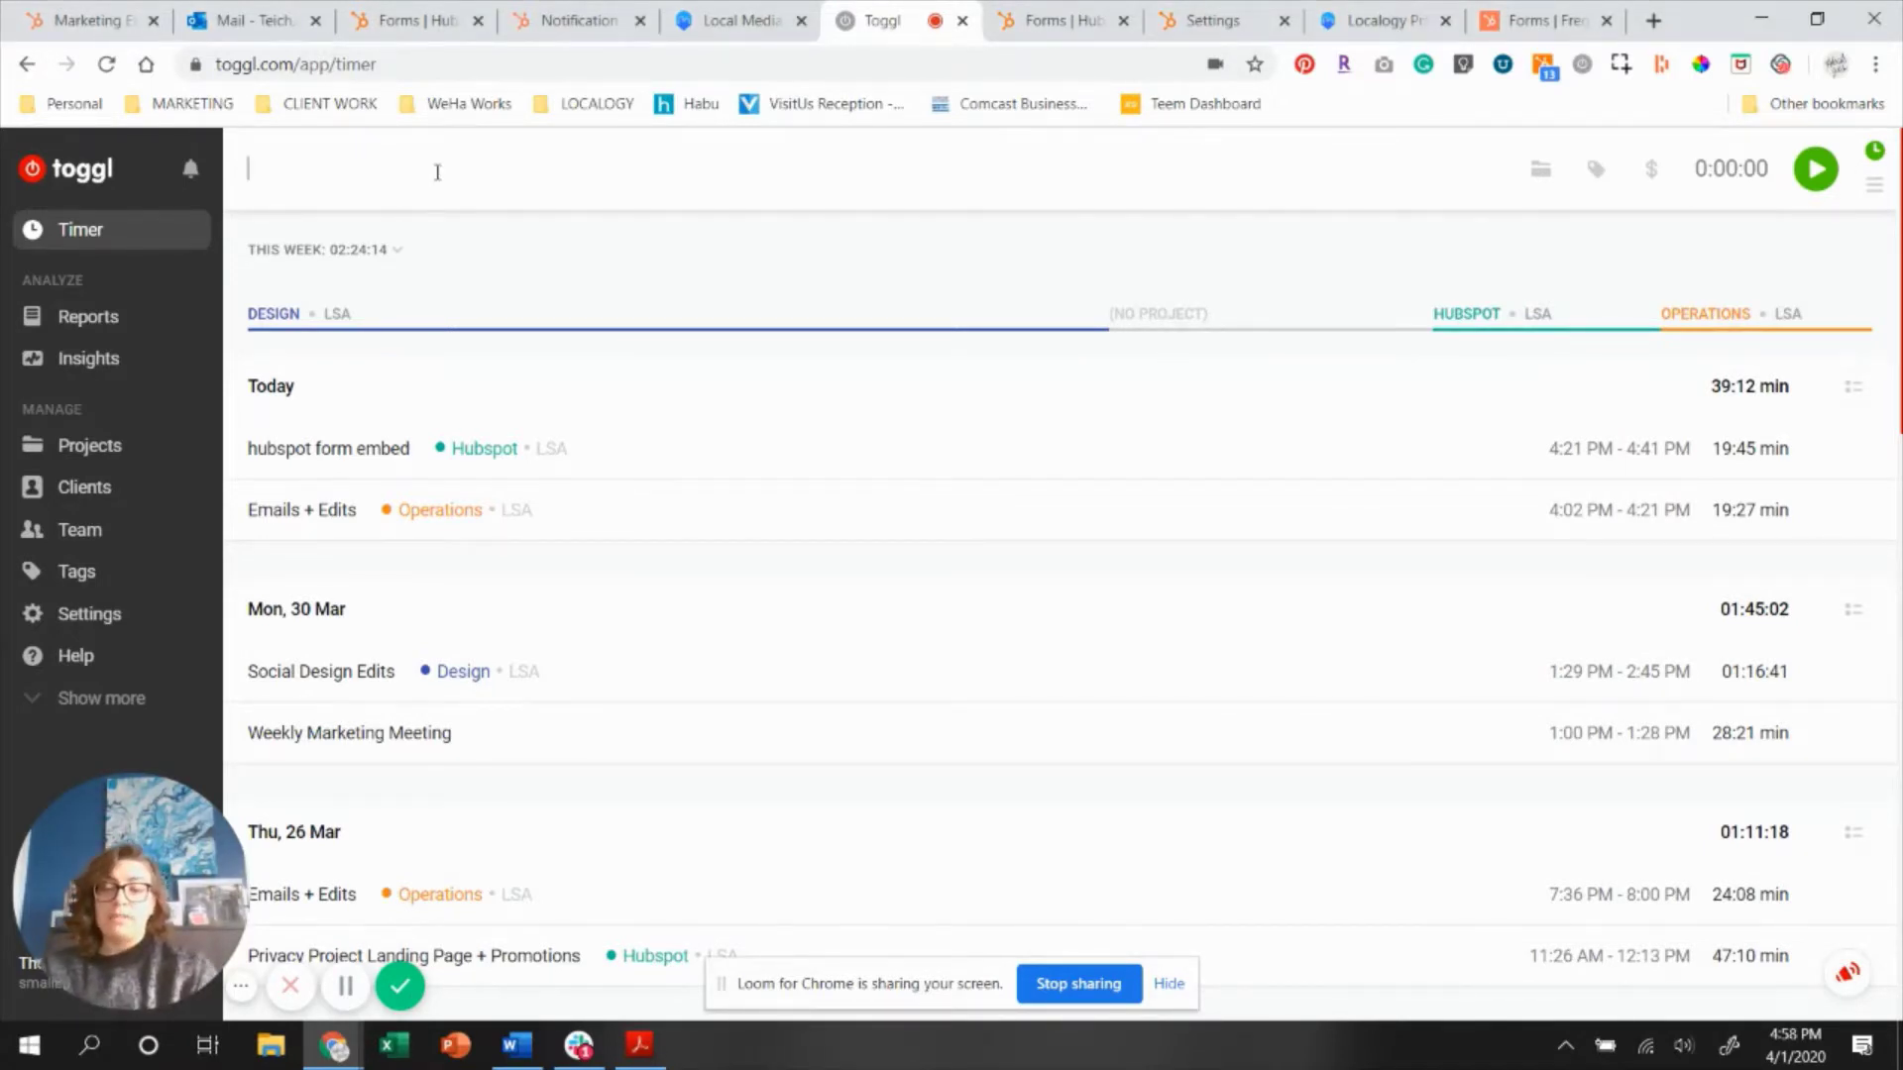
pyautogui.write('E')
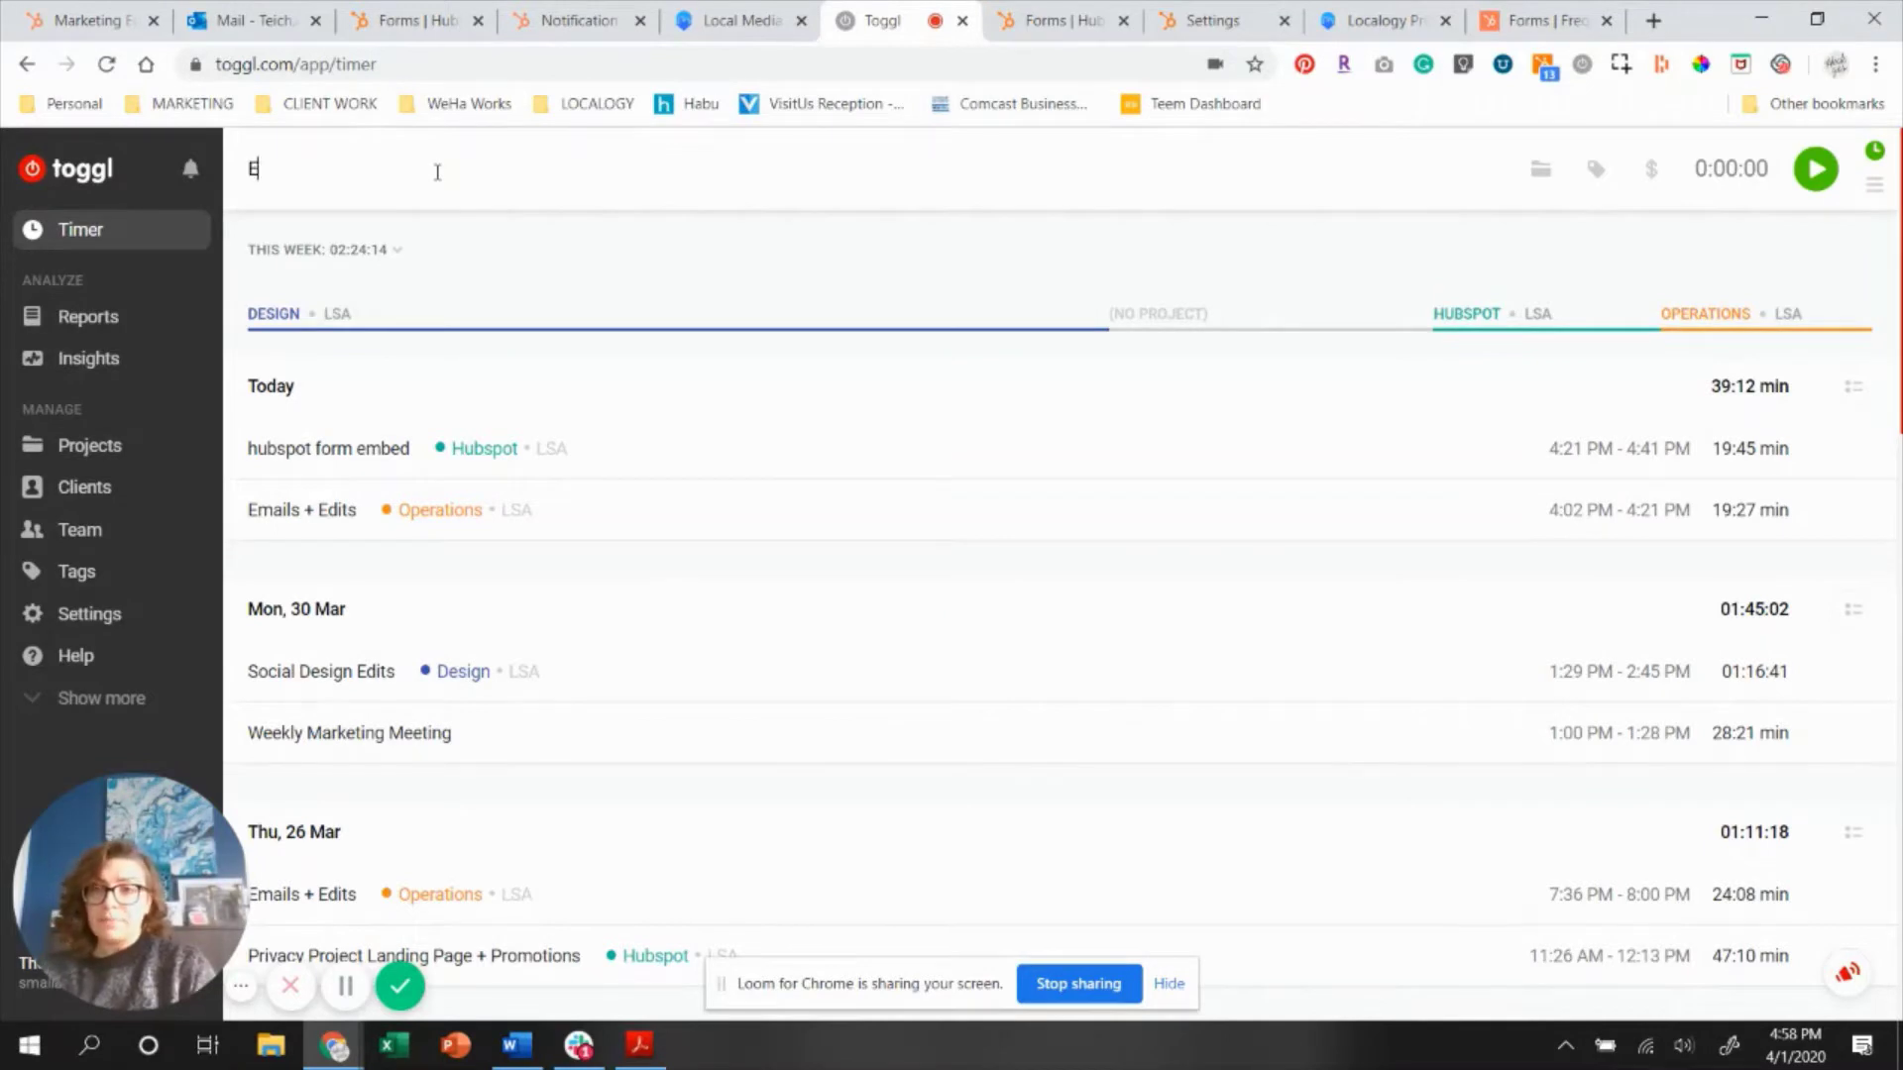
pyautogui.write('mails + Edits')
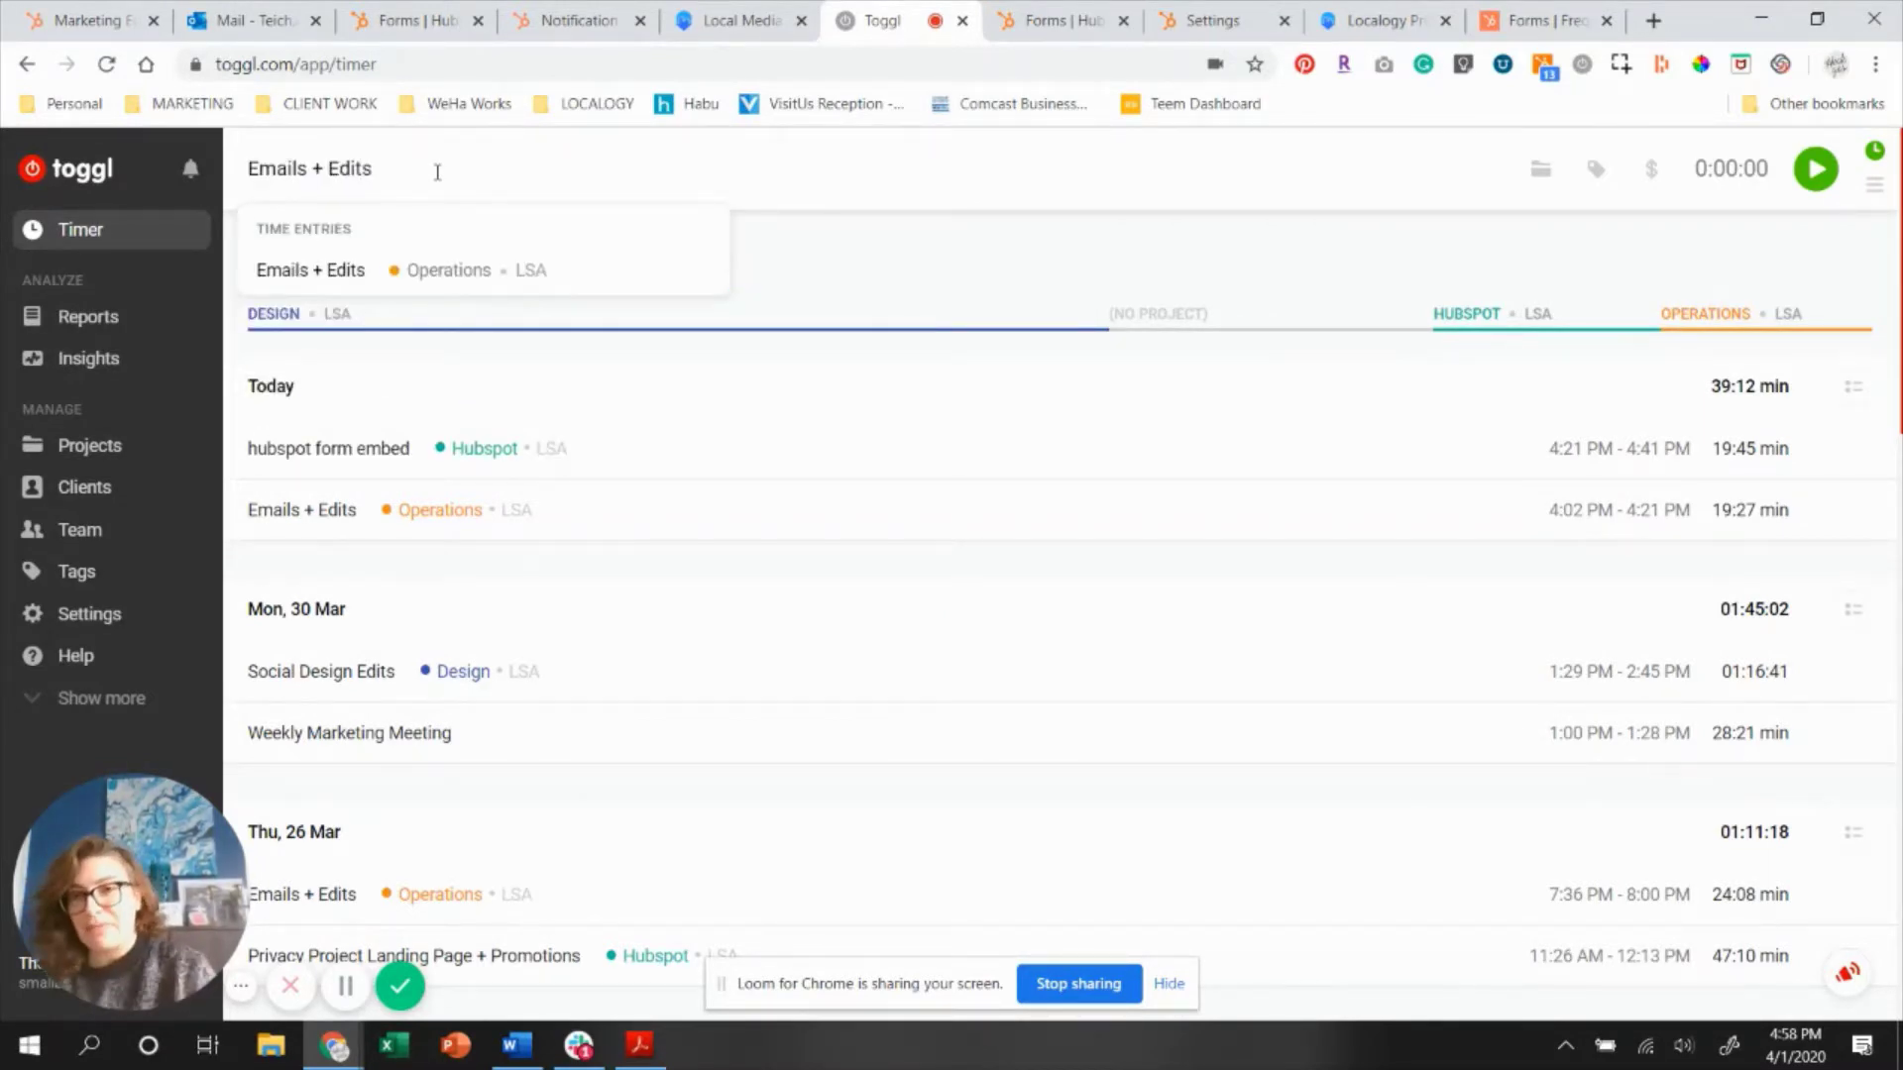
pyautogui.click(445, 284)
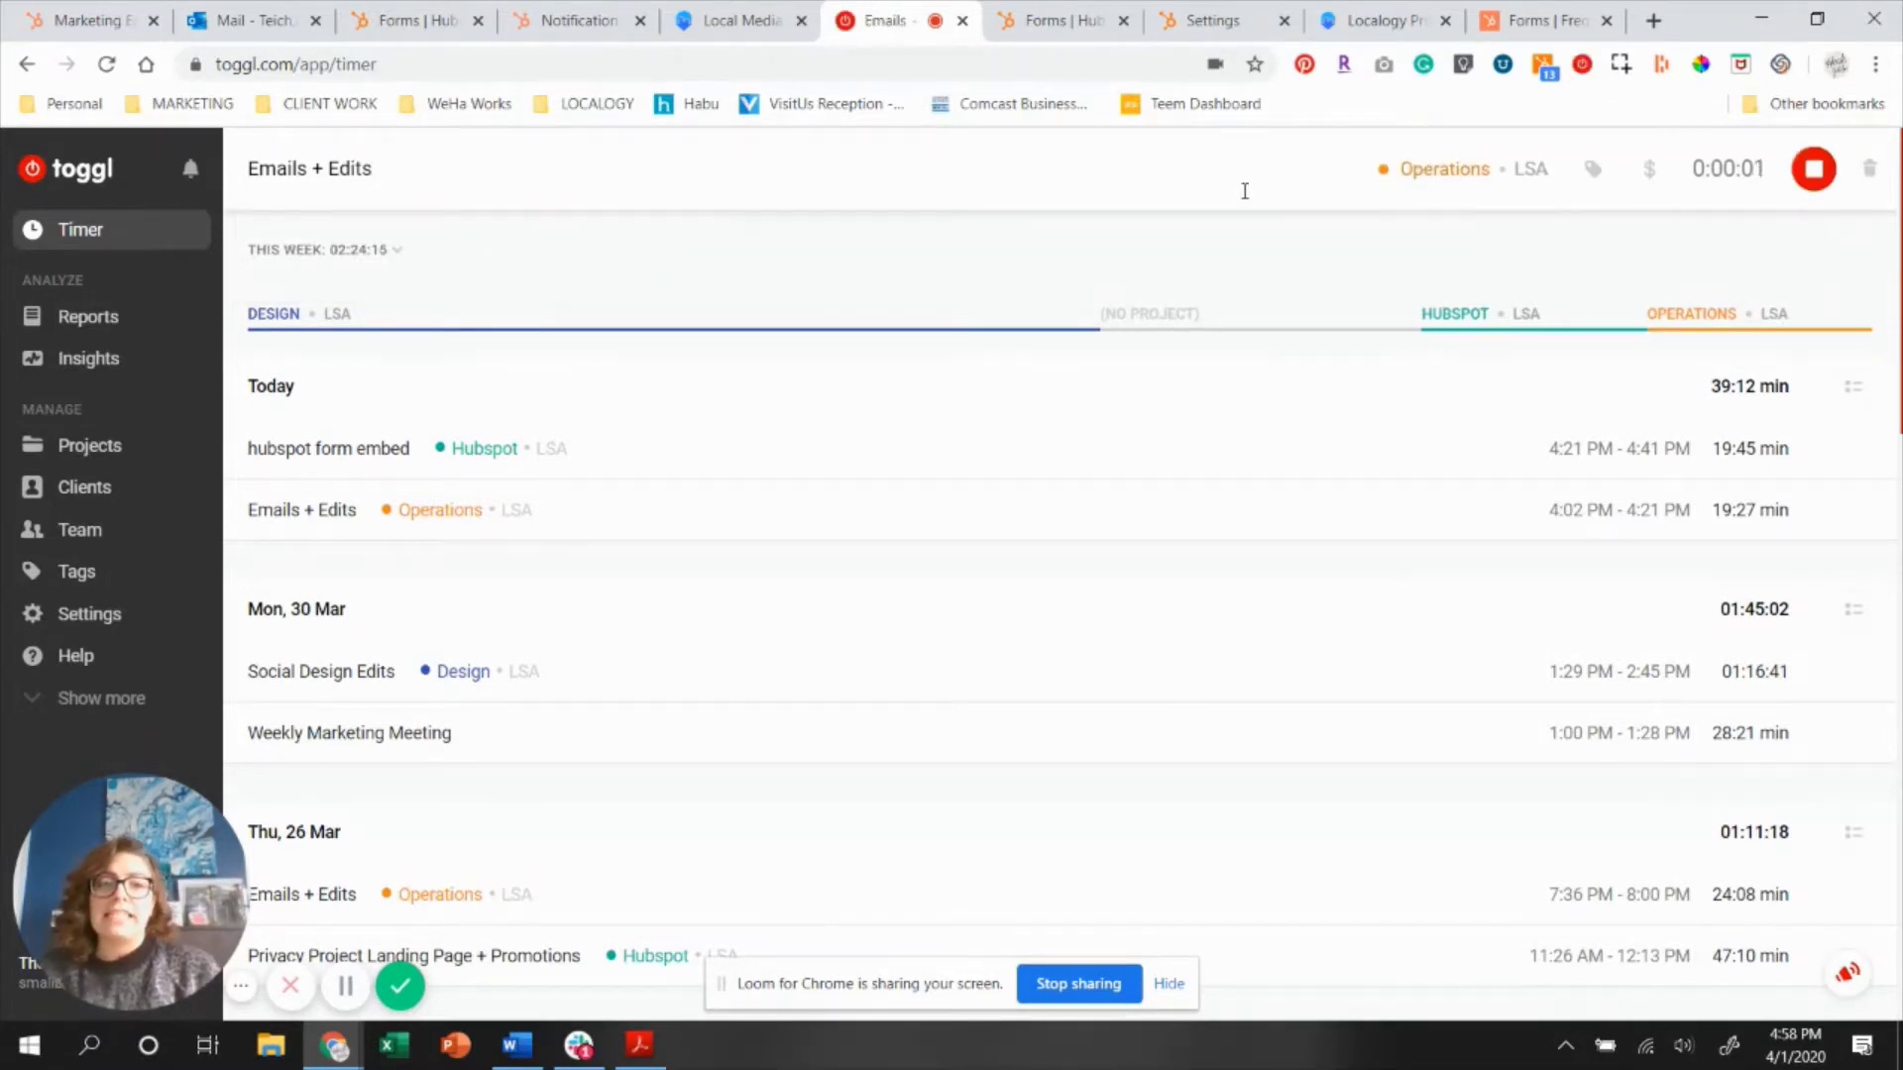
# Review the client projects available for the running time entry, keeping its current project assignment.
pyautogui.click(1421, 176)
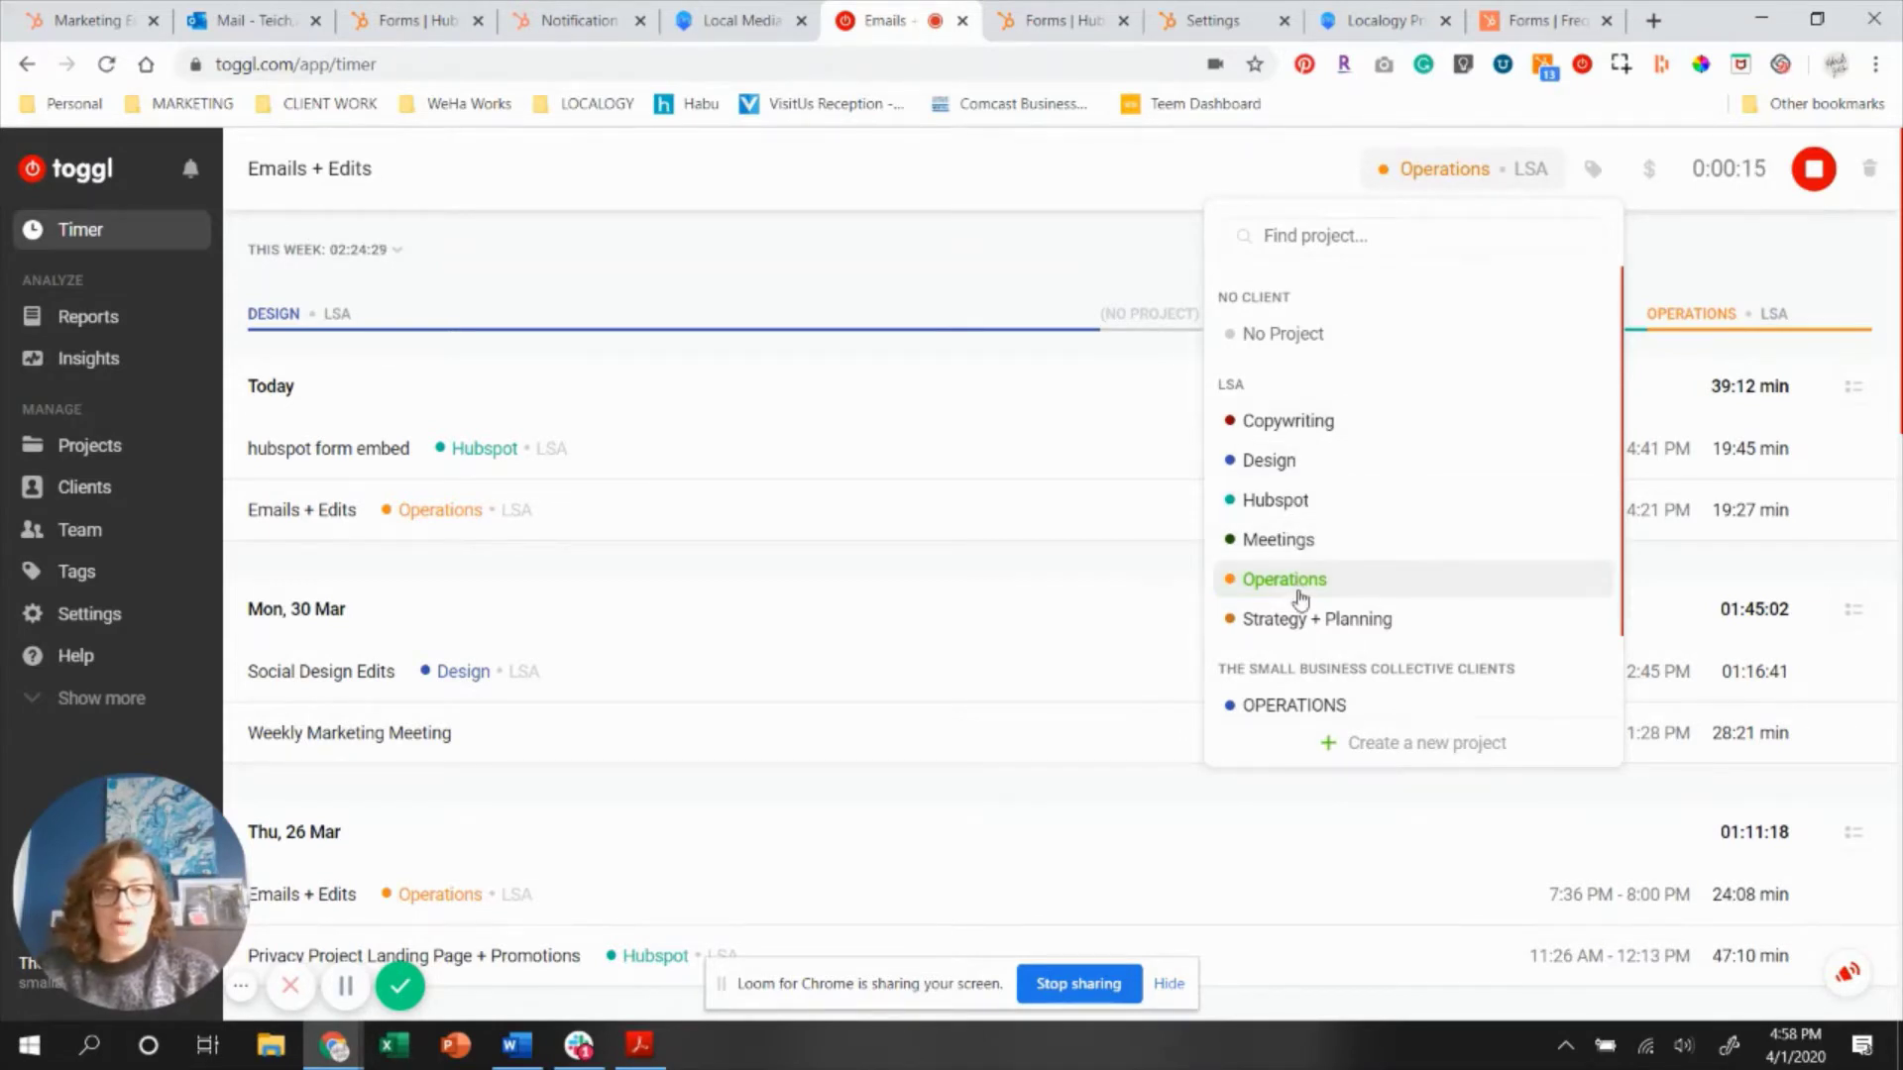
pyautogui.scroll(-1, 1370, 595)
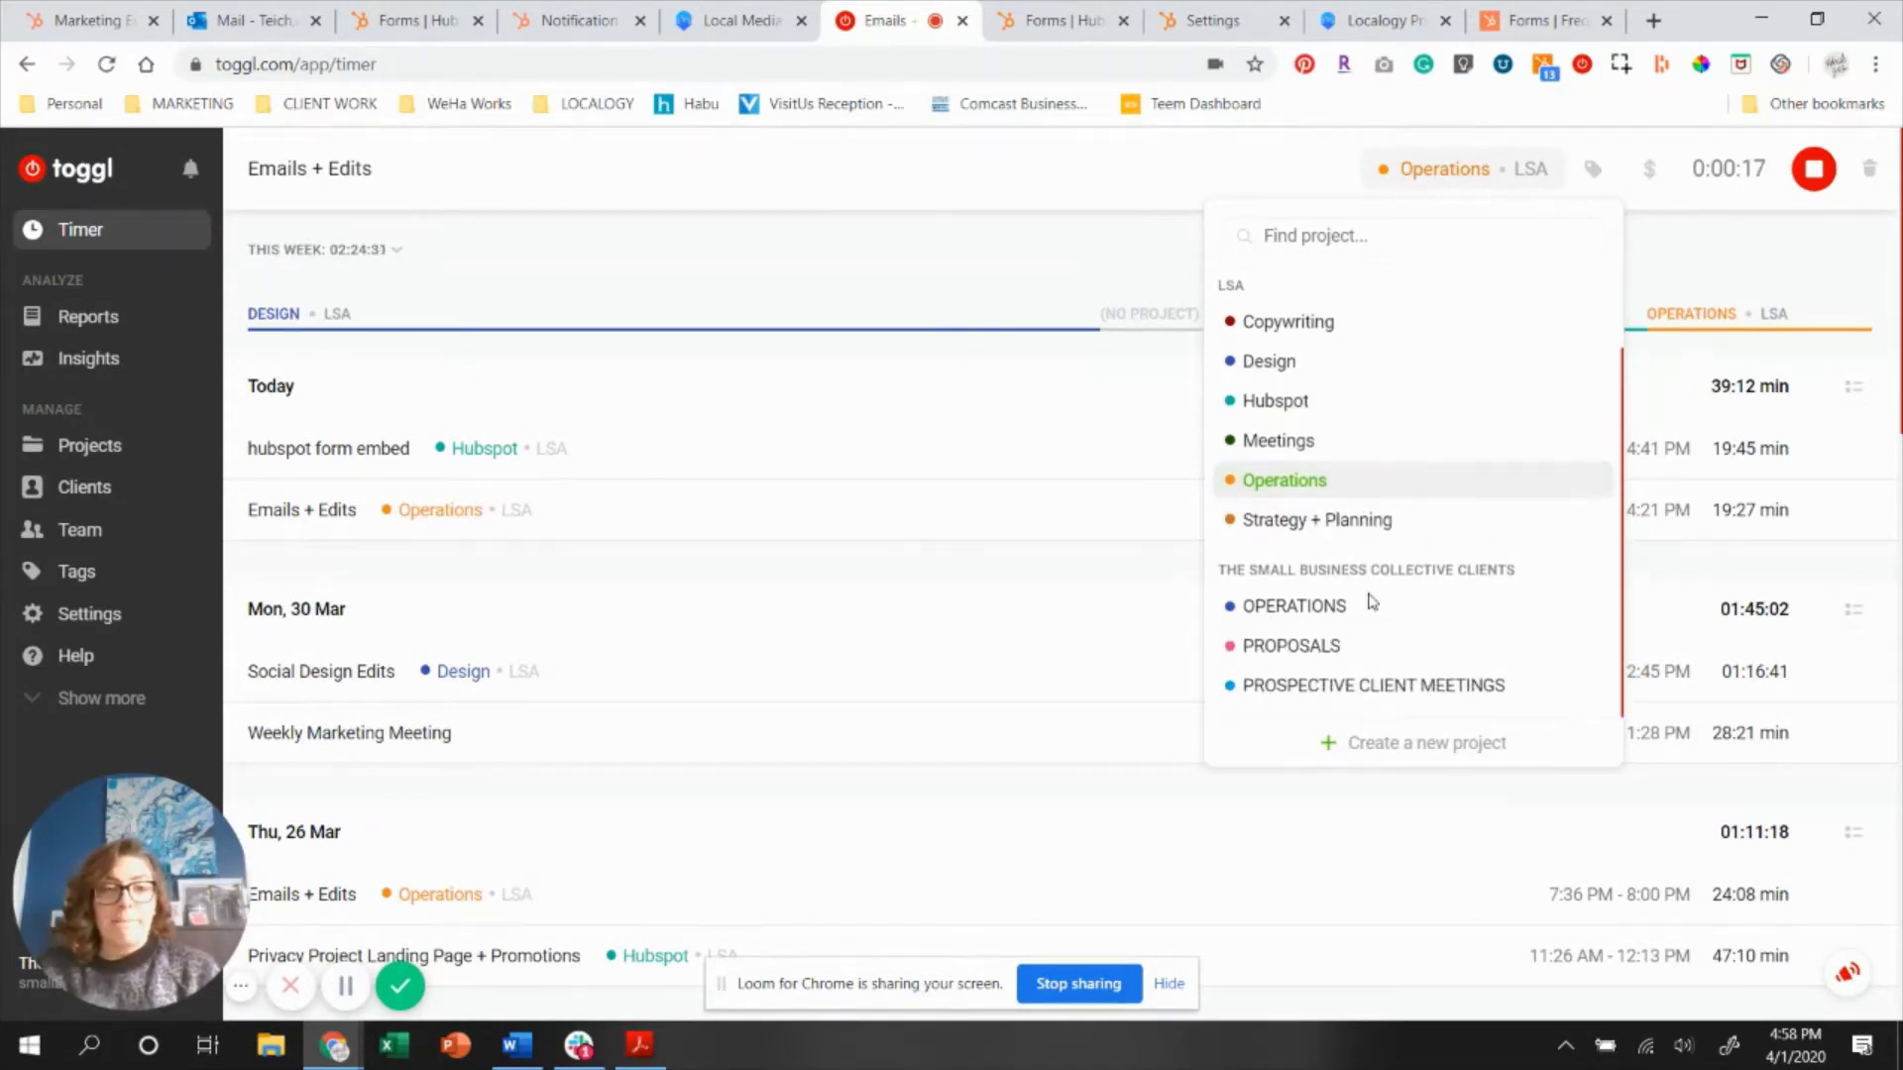
pyautogui.scroll(1, 1279, 436)
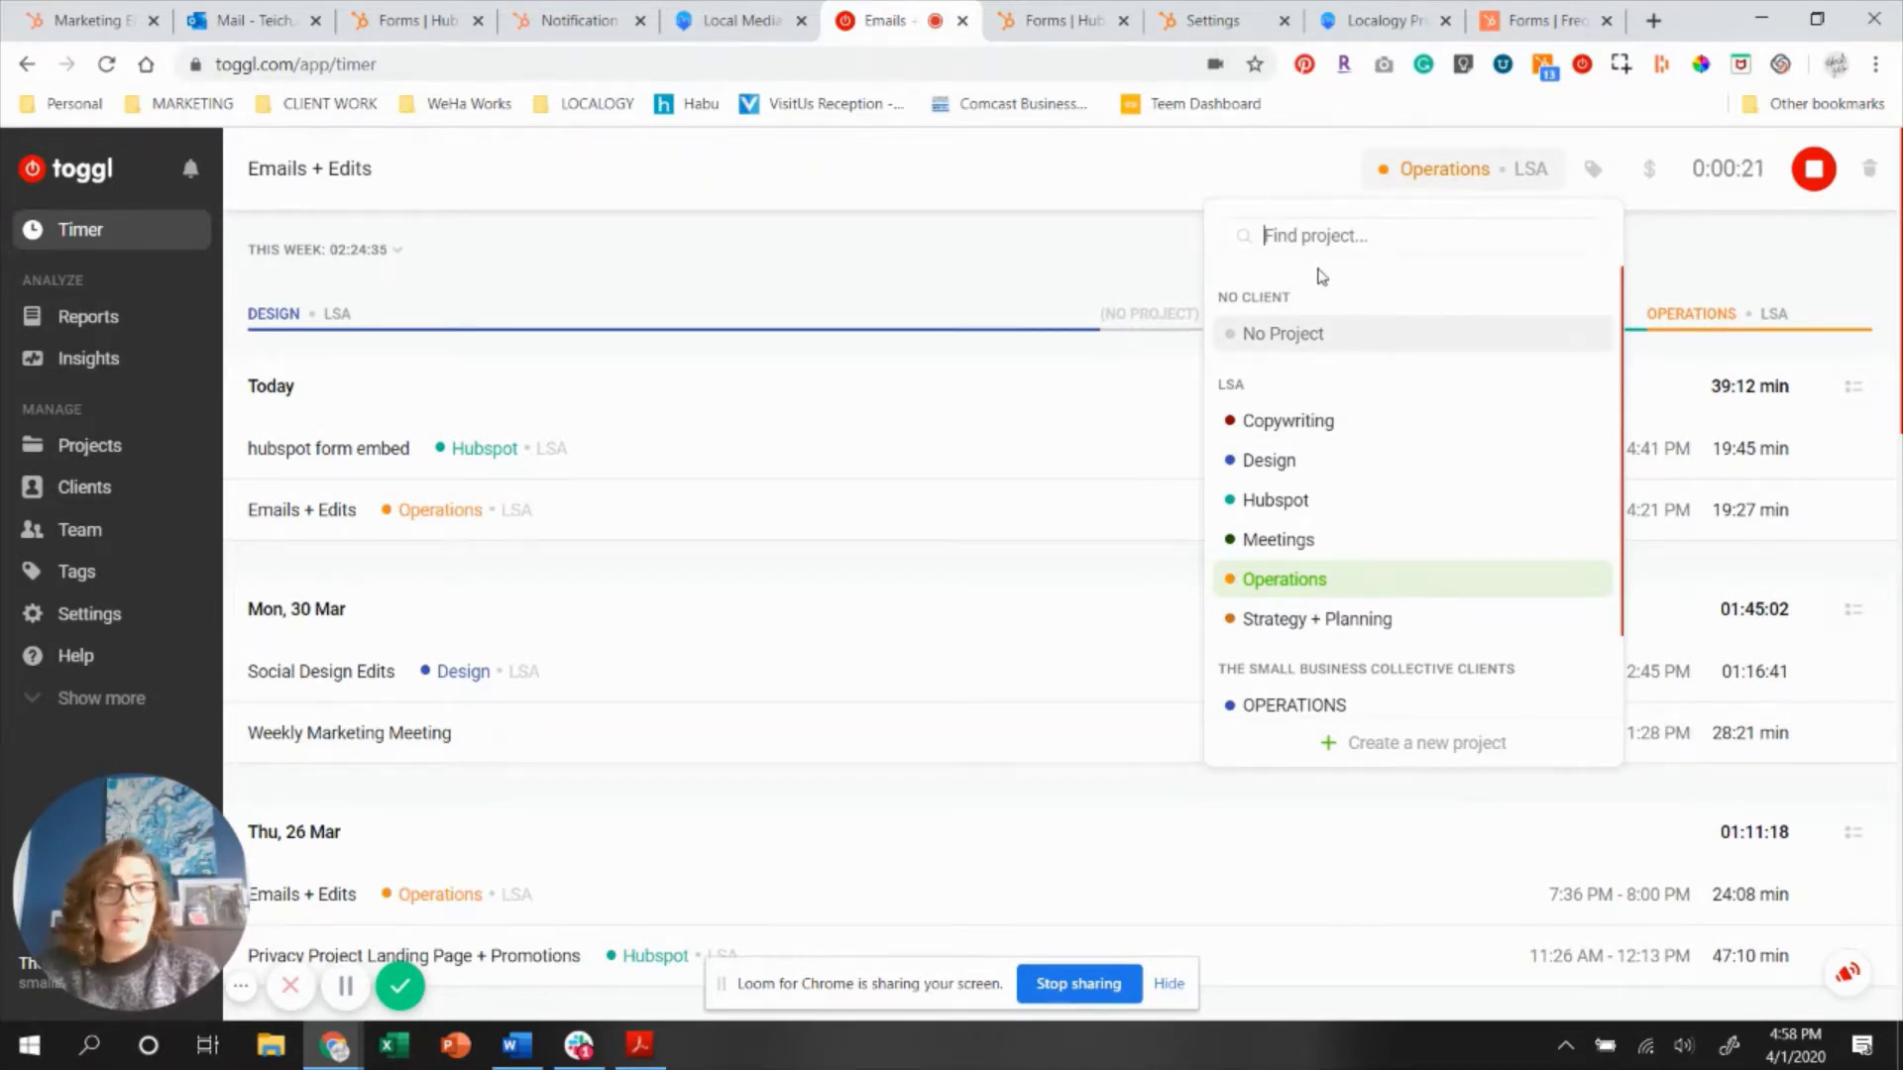
pyautogui.click(1280, 159)
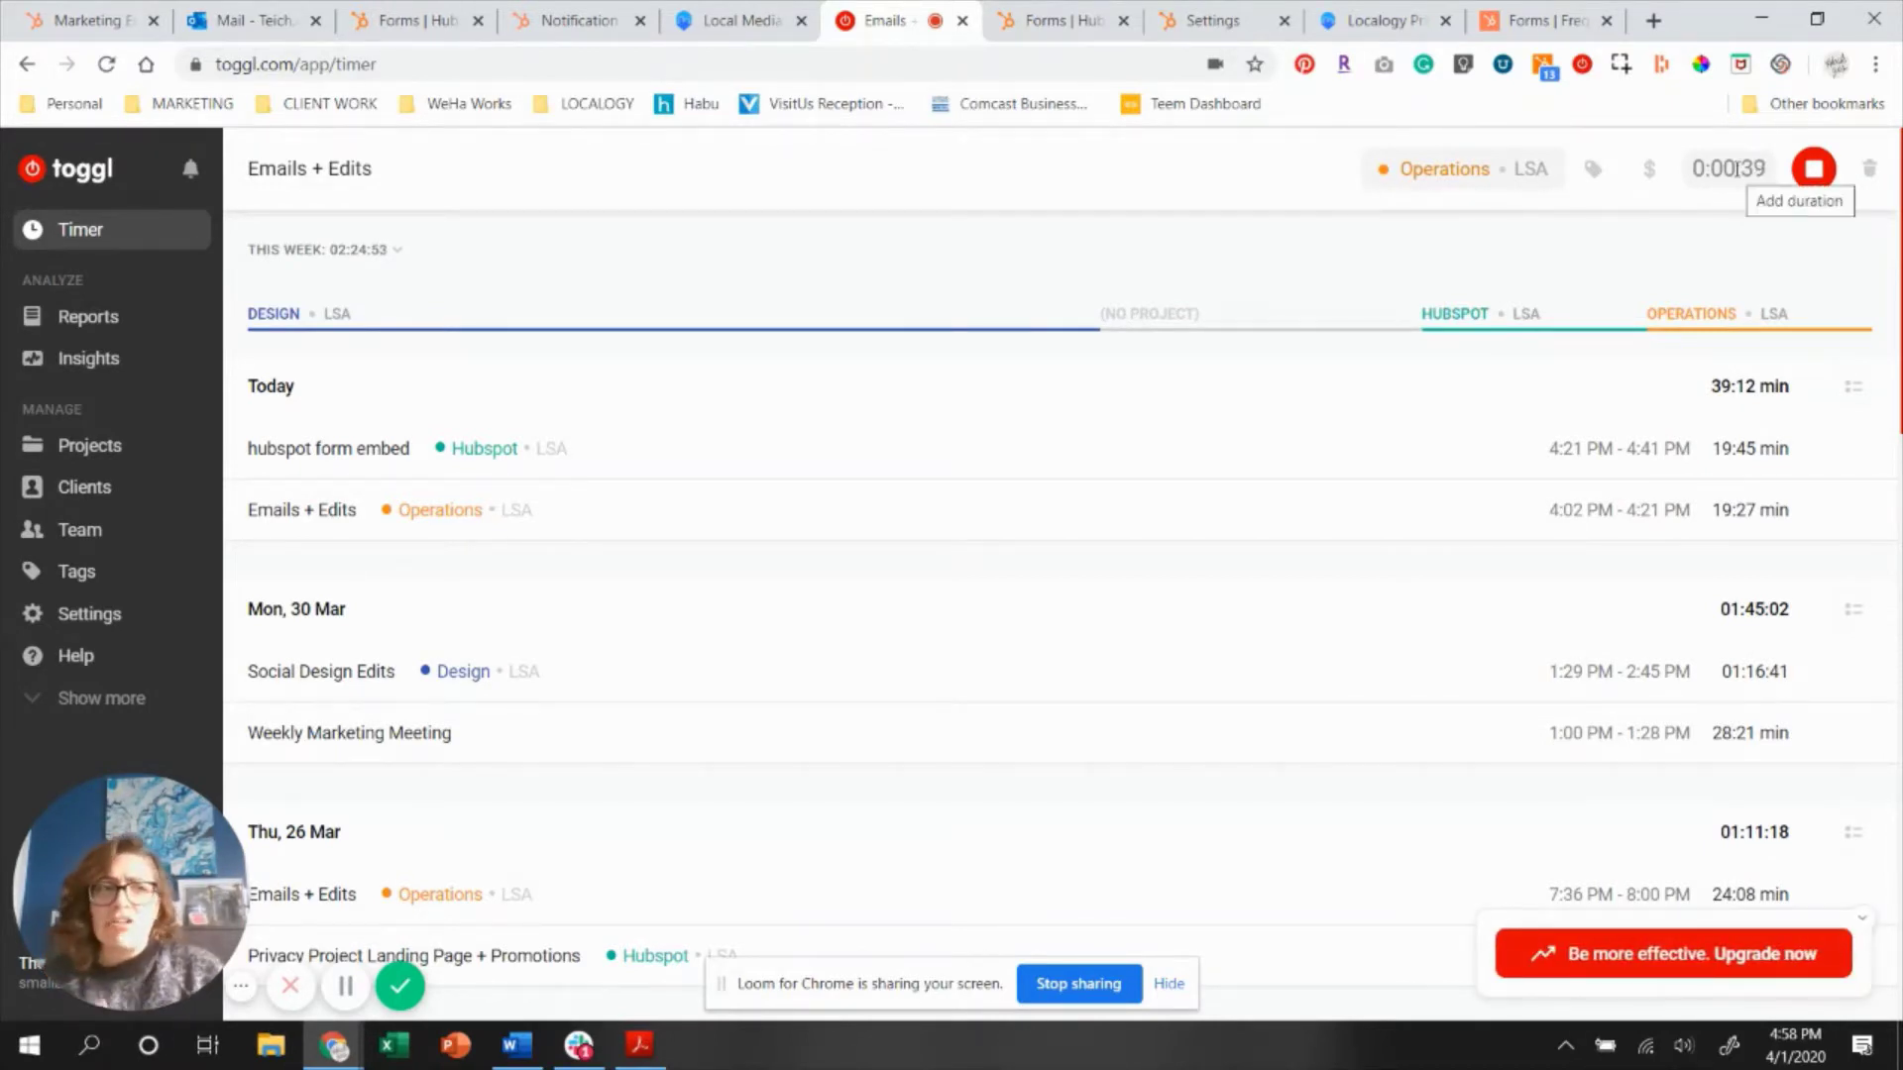
# Try to set the running "Emails + Edits" timer's duration by entering 15.
pyautogui.click(1736, 168)
pyautogui.hotkey('ctrl', 'a')
pyautogui.write('15')
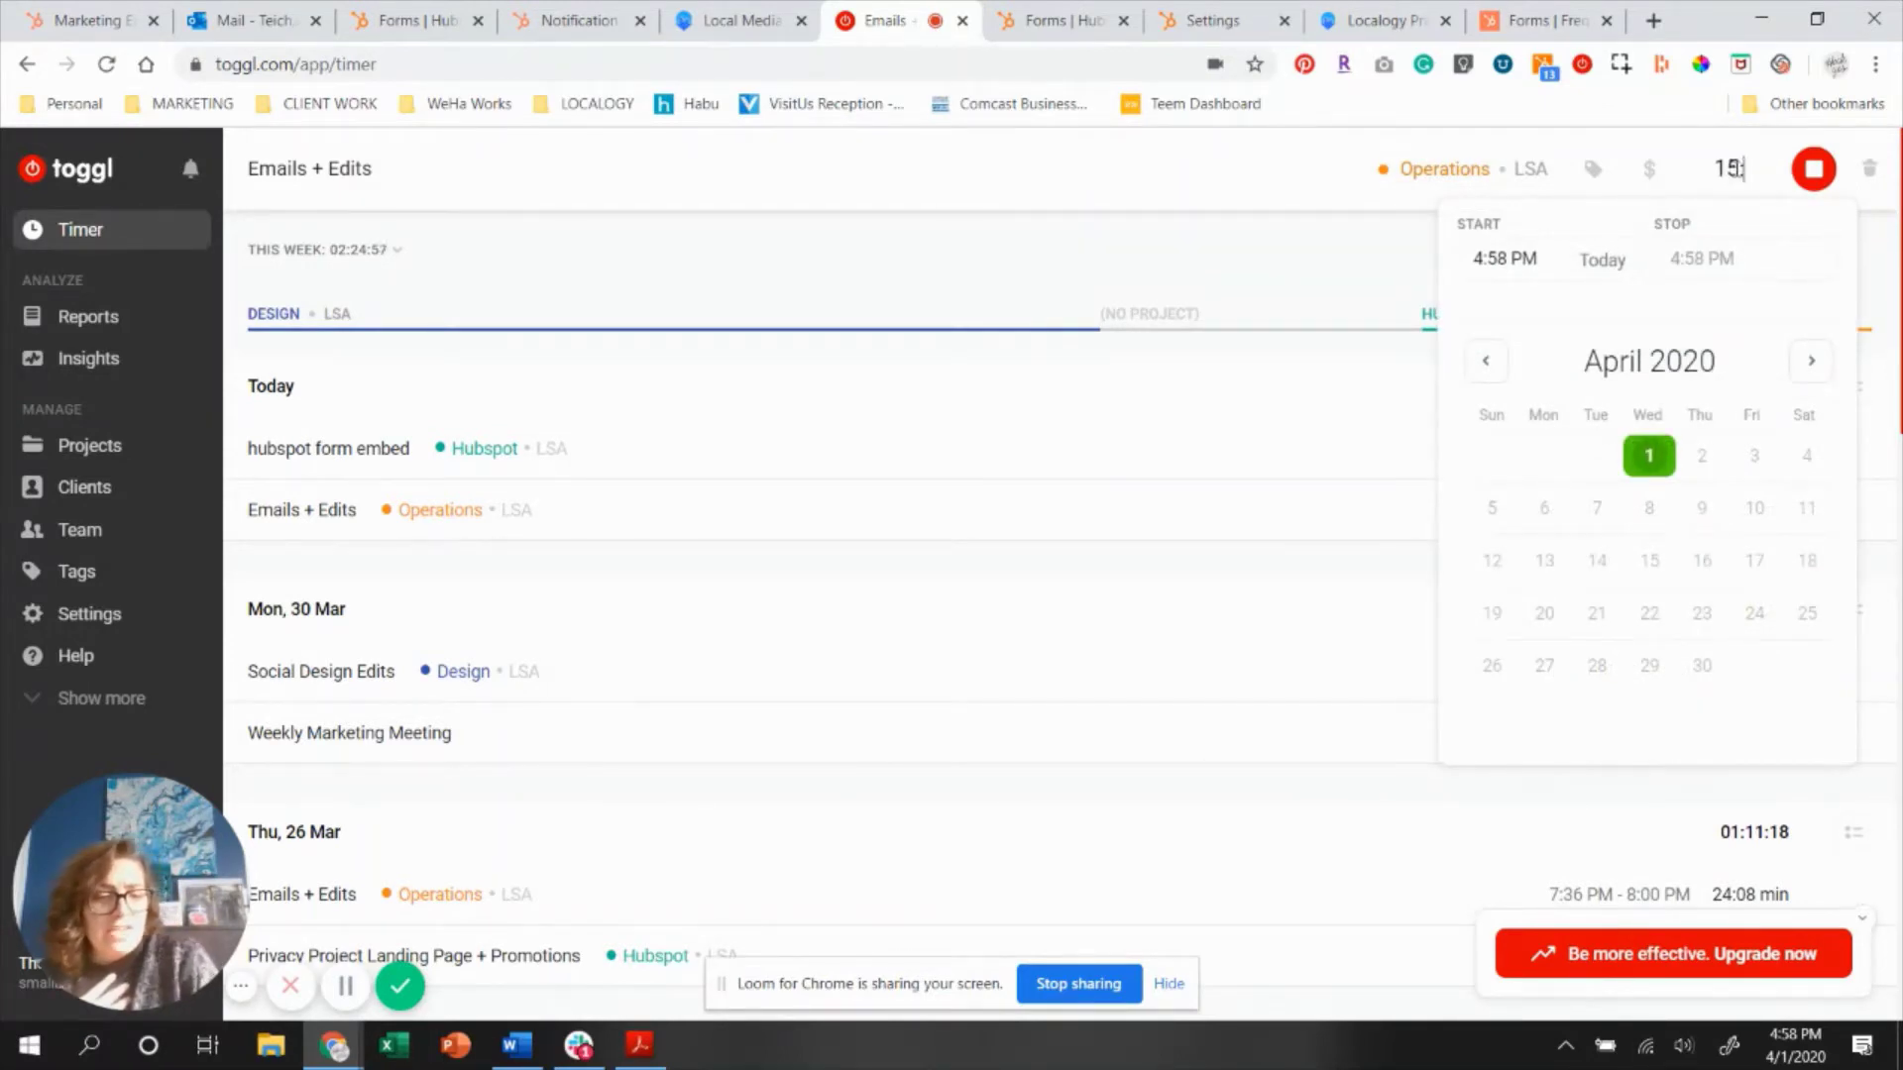
pyautogui.press('Return')
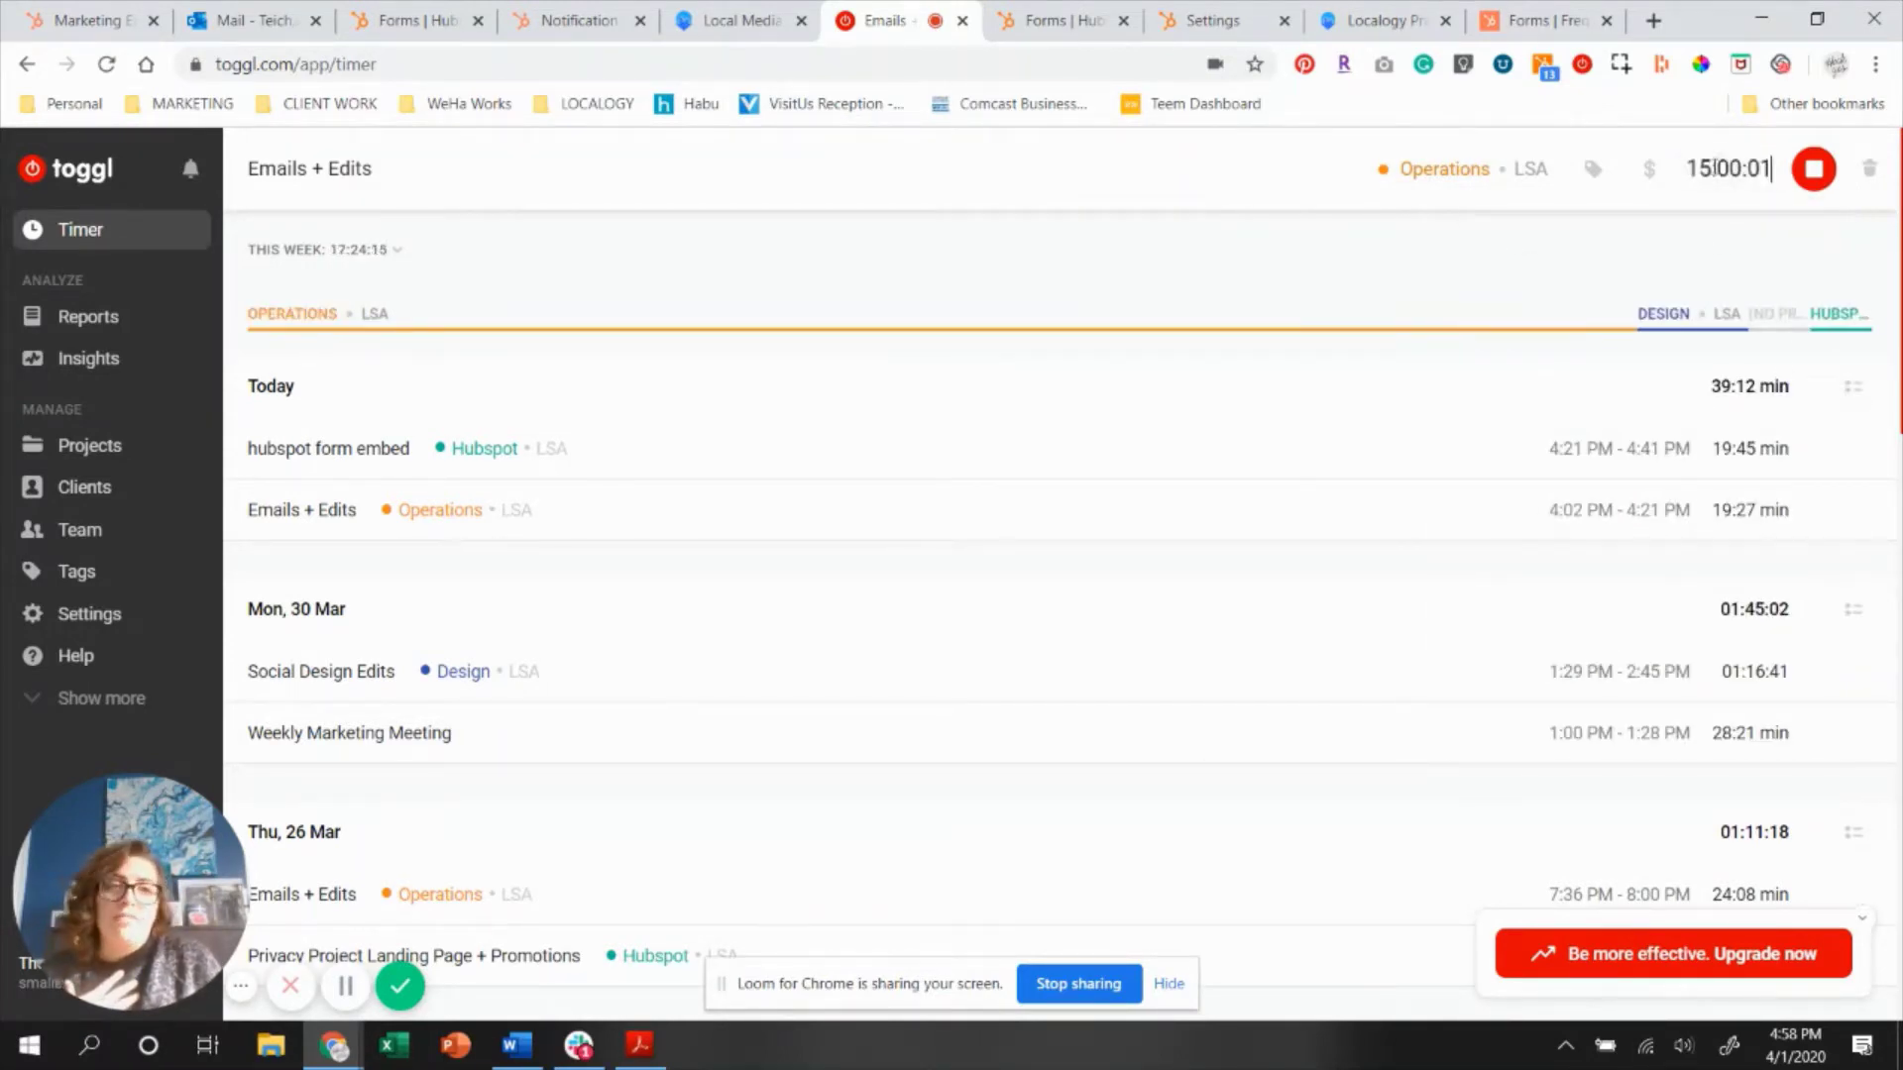
# Correct the running "Emails + Edits" timer's duration to 15 minutes, entered as 00:15.
pyautogui.click(1735, 169)
pyautogui.press('BackSpace')
pyautogui.press('BackSpace')
pyautogui.press('BackSpace')
pyautogui.press('BackSpace')
pyautogui.press('BackSpace')
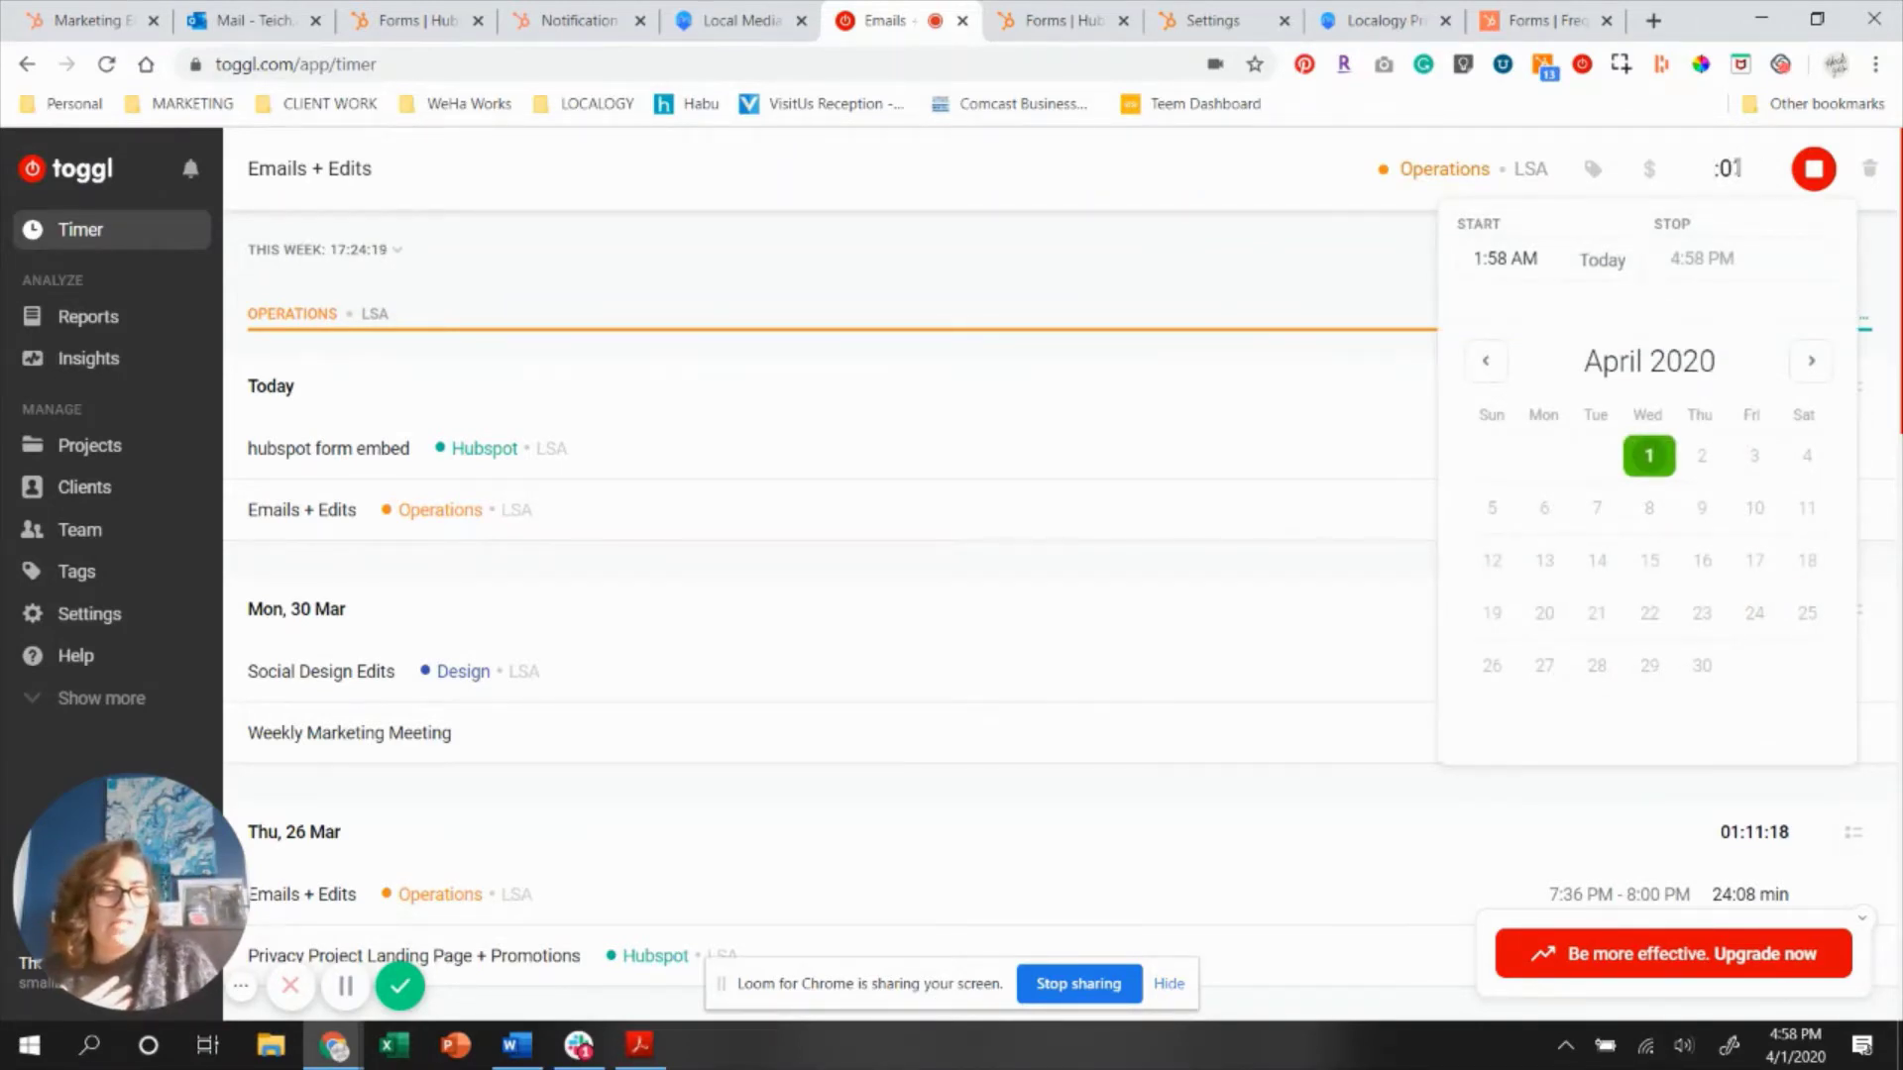
pyautogui.write('00')
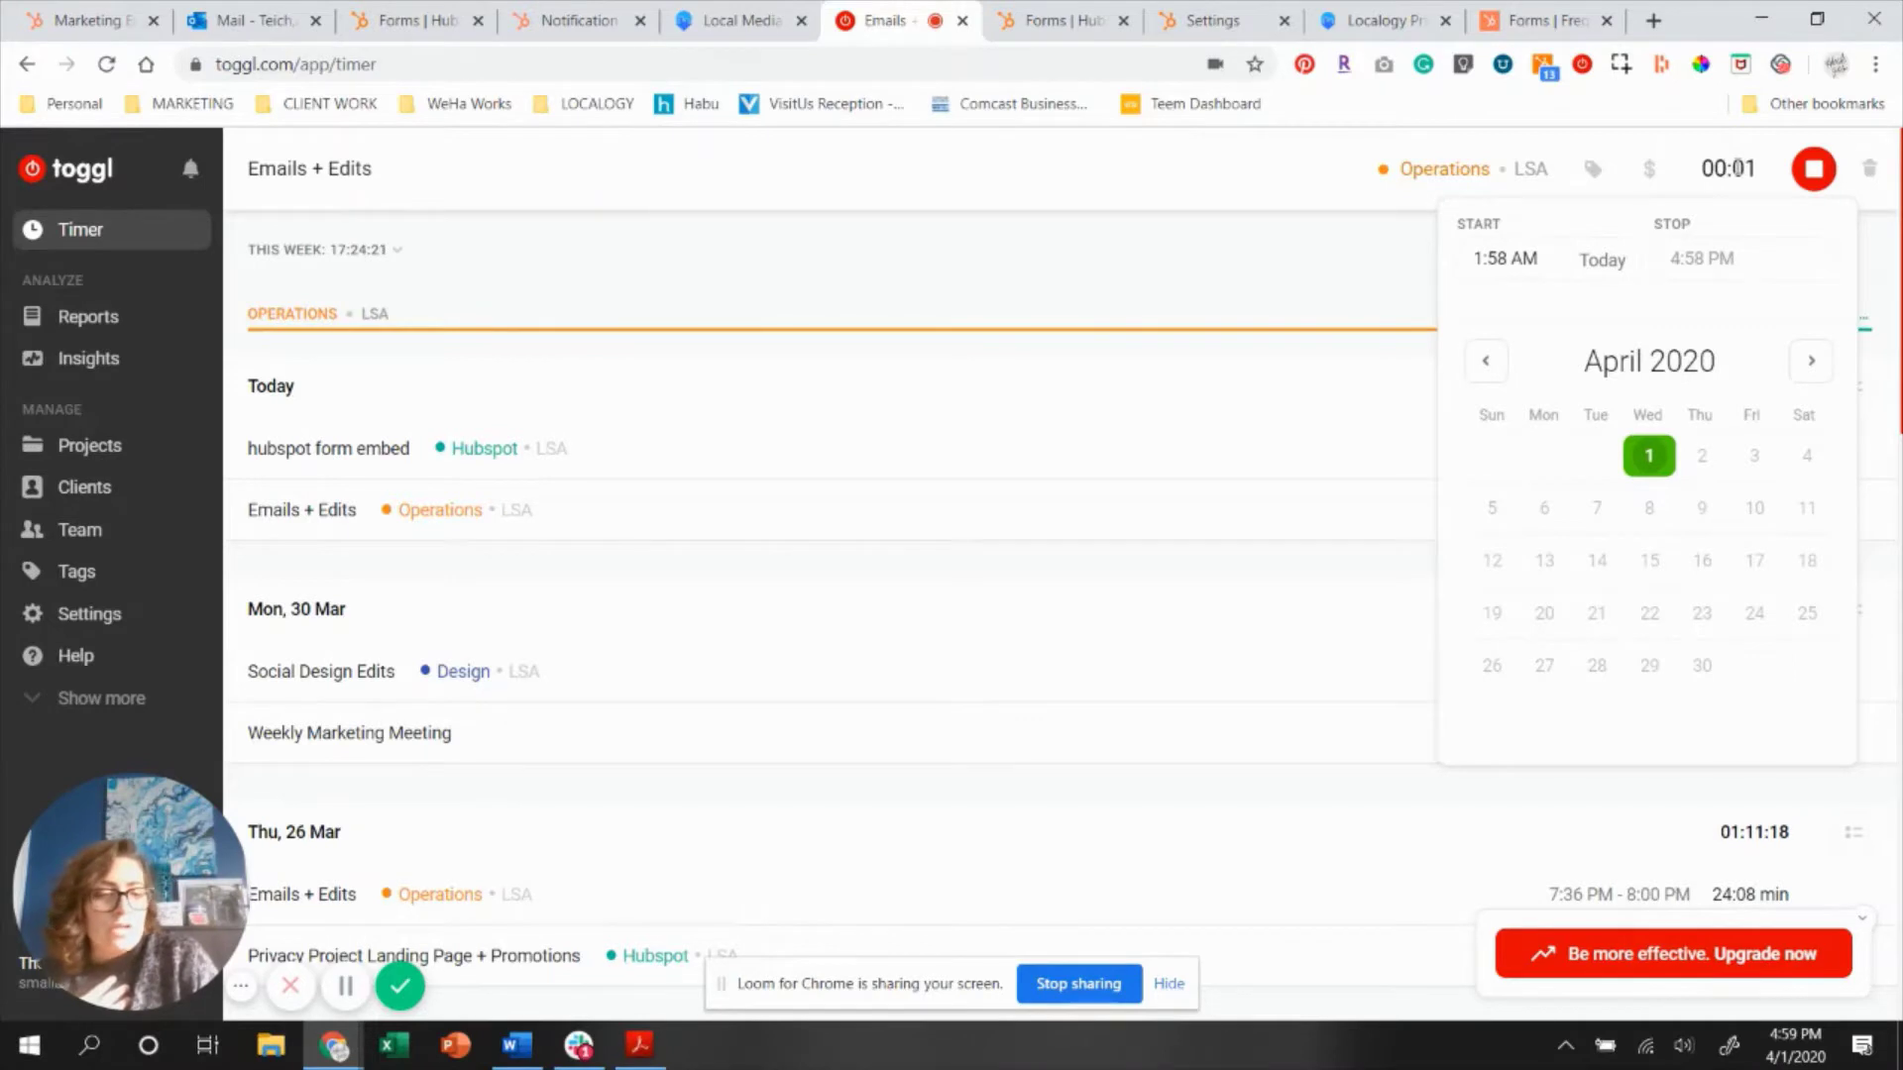
pyautogui.write(':15')
pyautogui.press('Return')
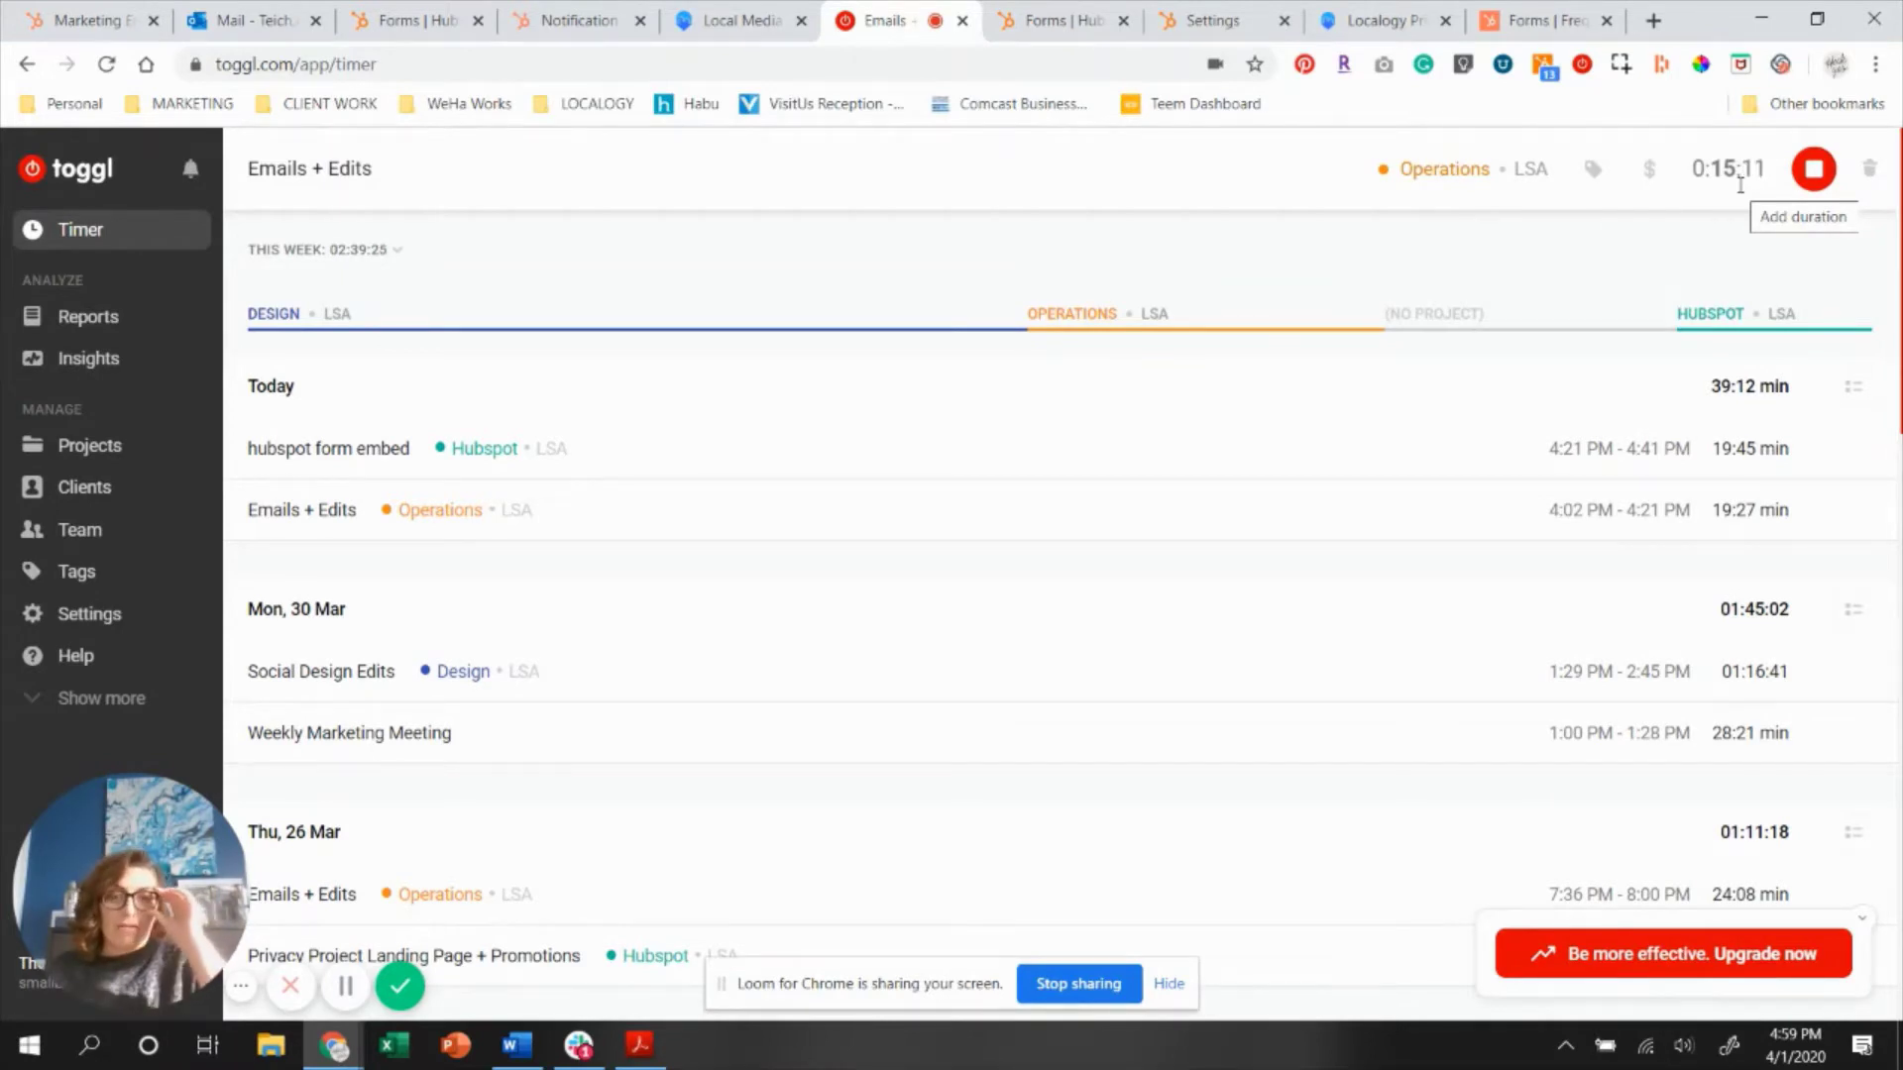
# Stop the running timer and delete the resulting "Emails + Edits" entry from today's list.
pyautogui.click(1798, 176)
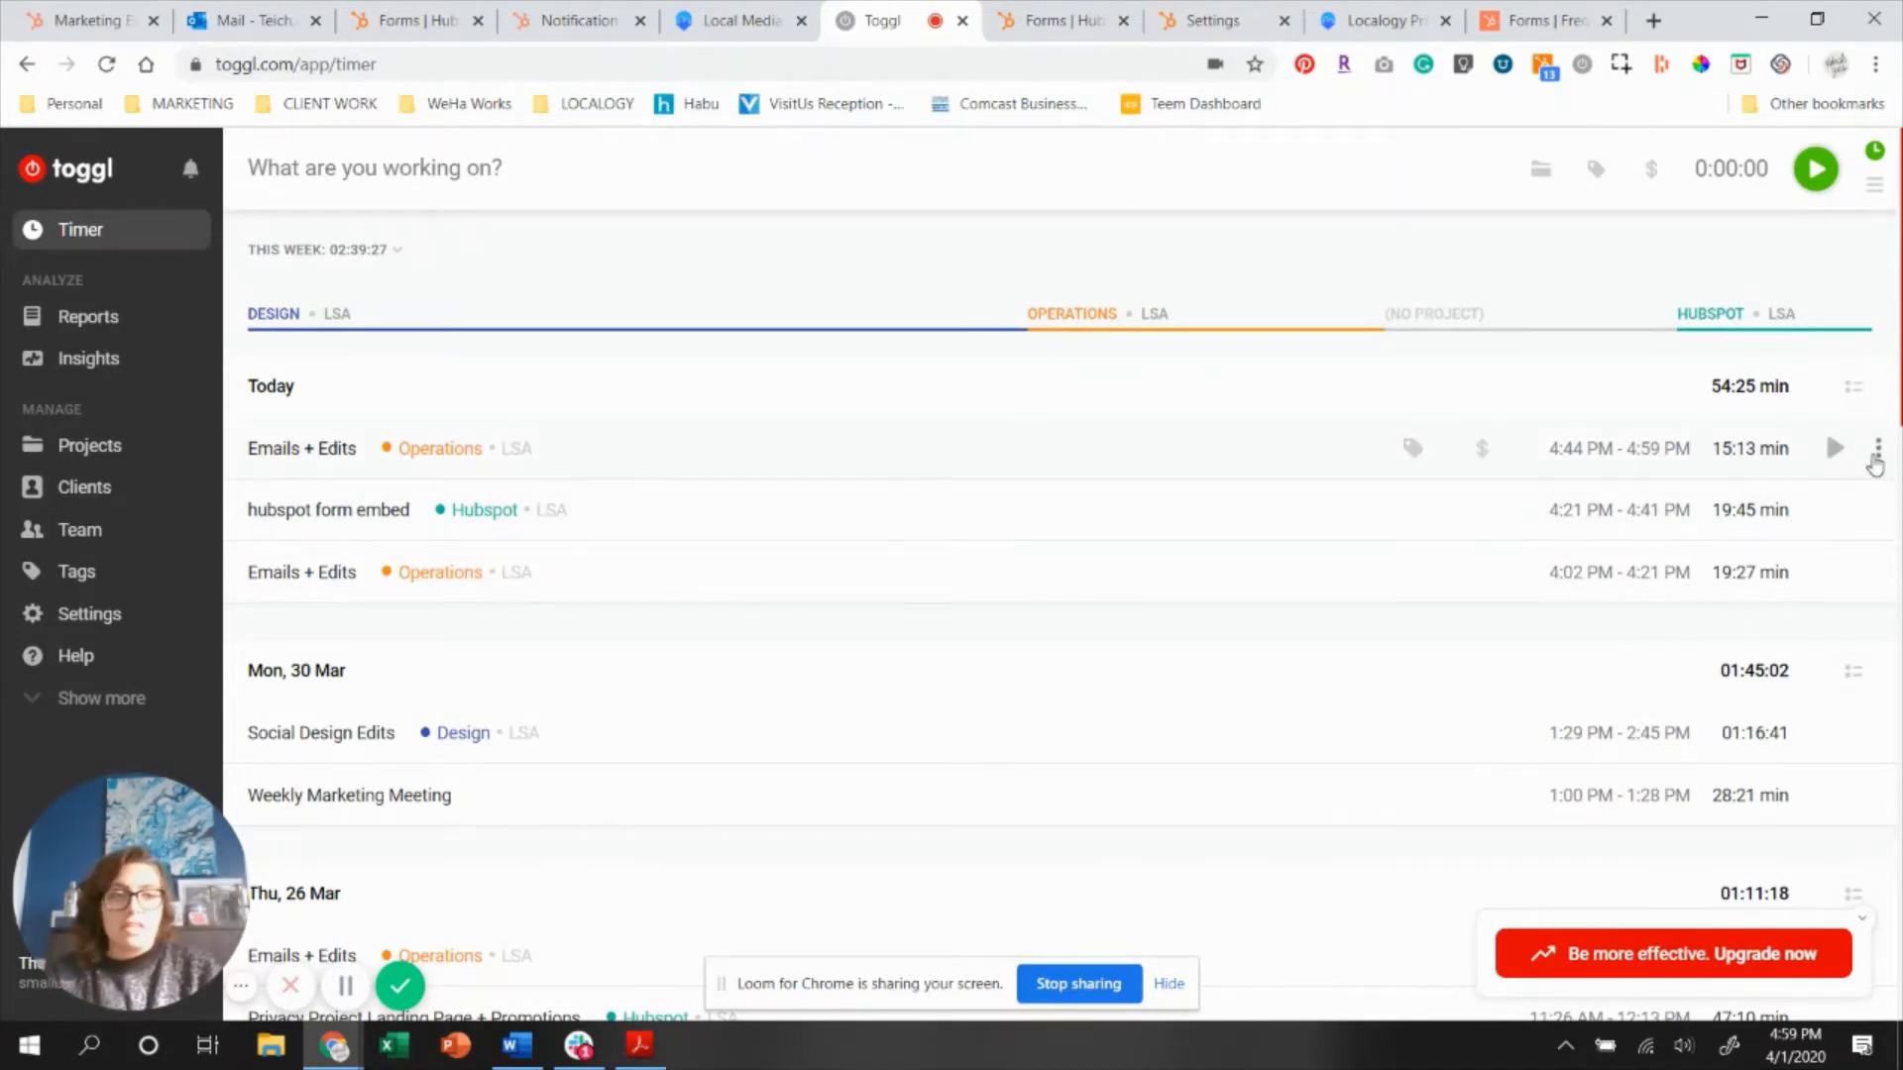
pyautogui.click(1877, 458)
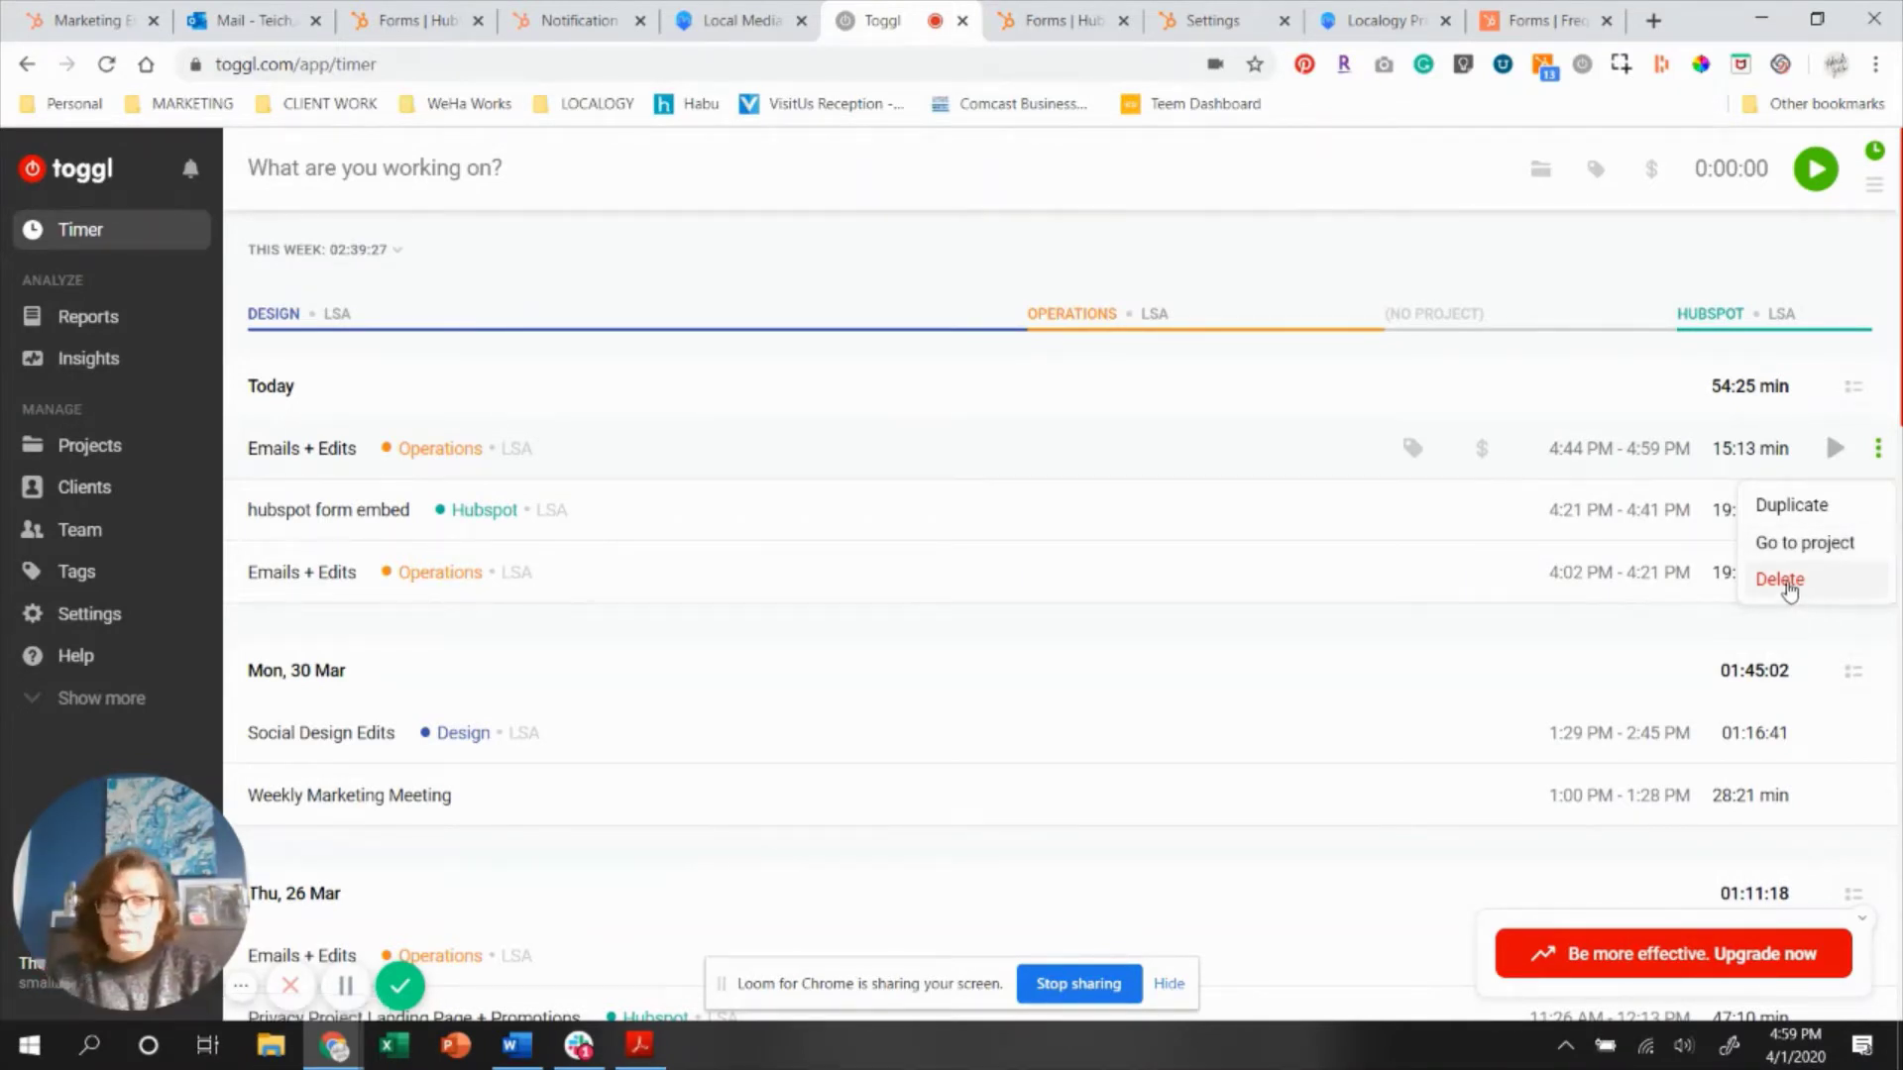
pyautogui.click(1789, 584)
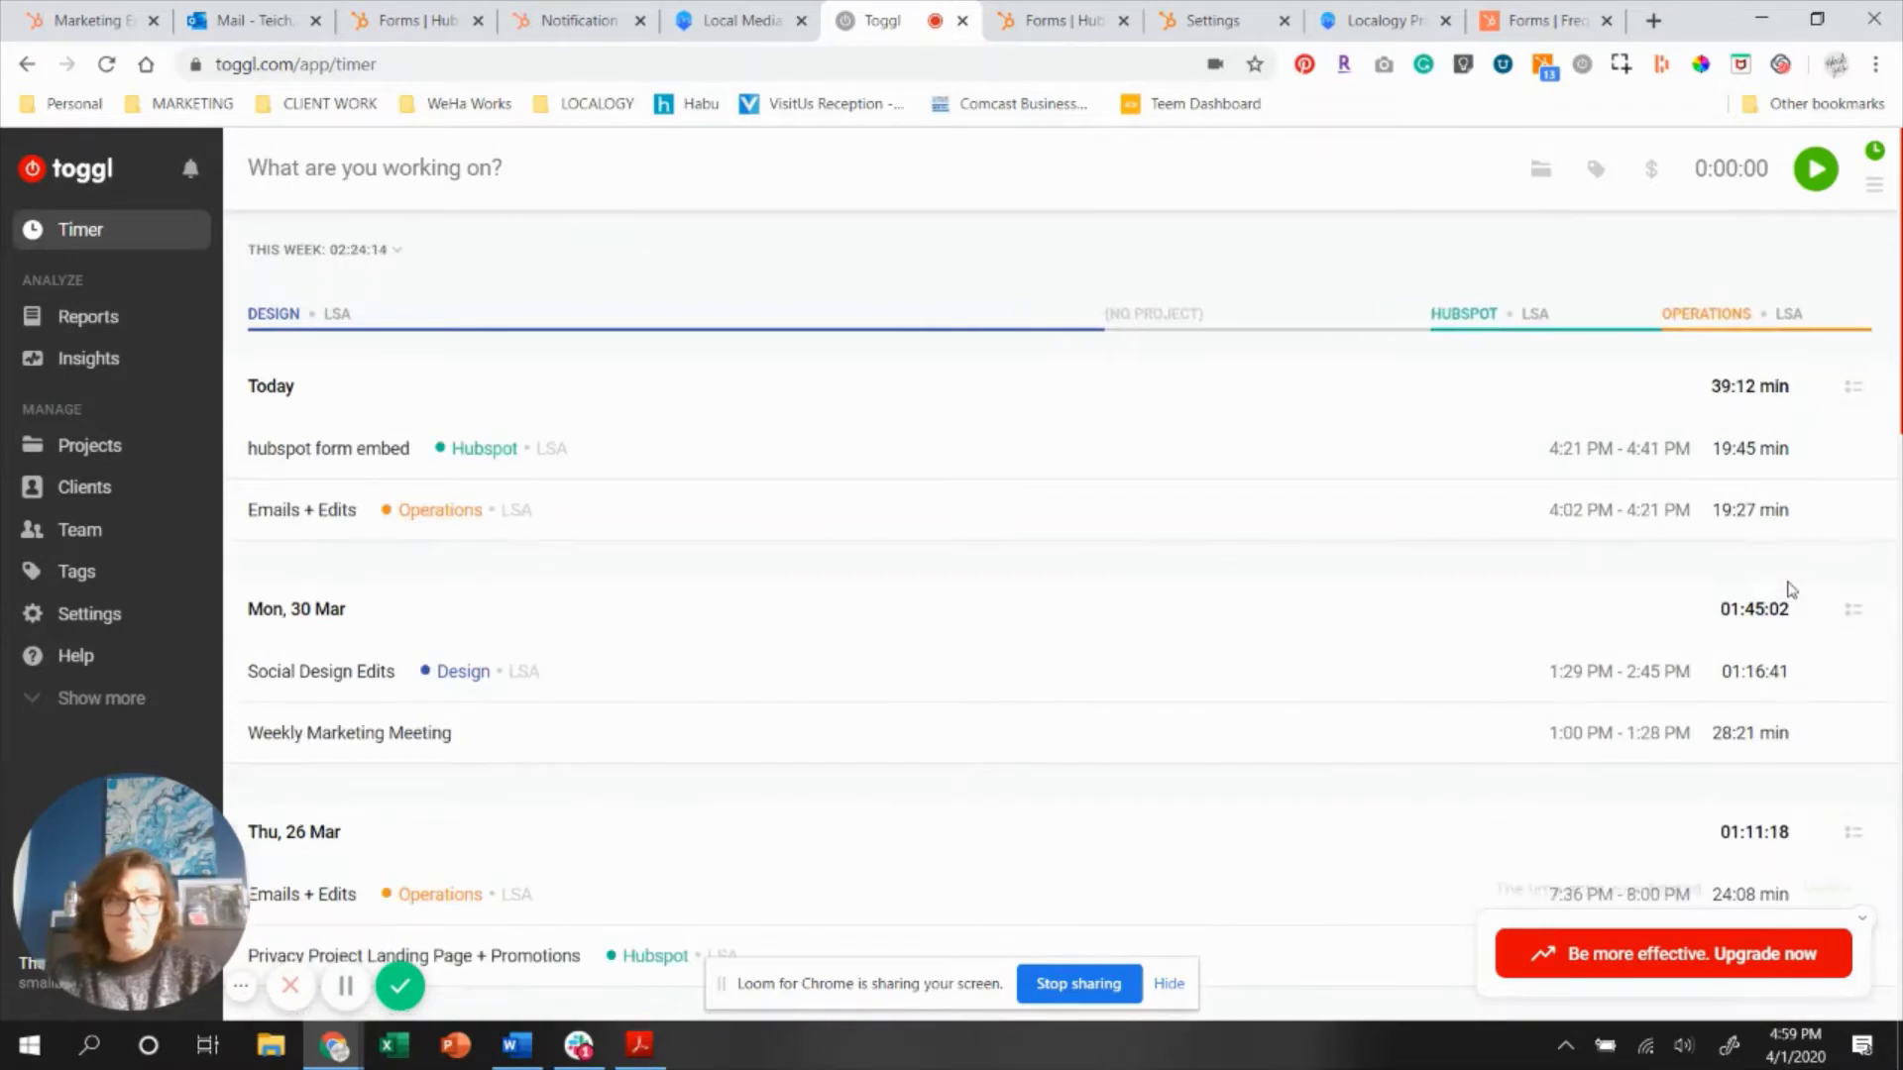
# Describe a new time entry as "Hubspot design edits" and assign it to the LSA Hubspot project.
pyautogui.click(515, 166)
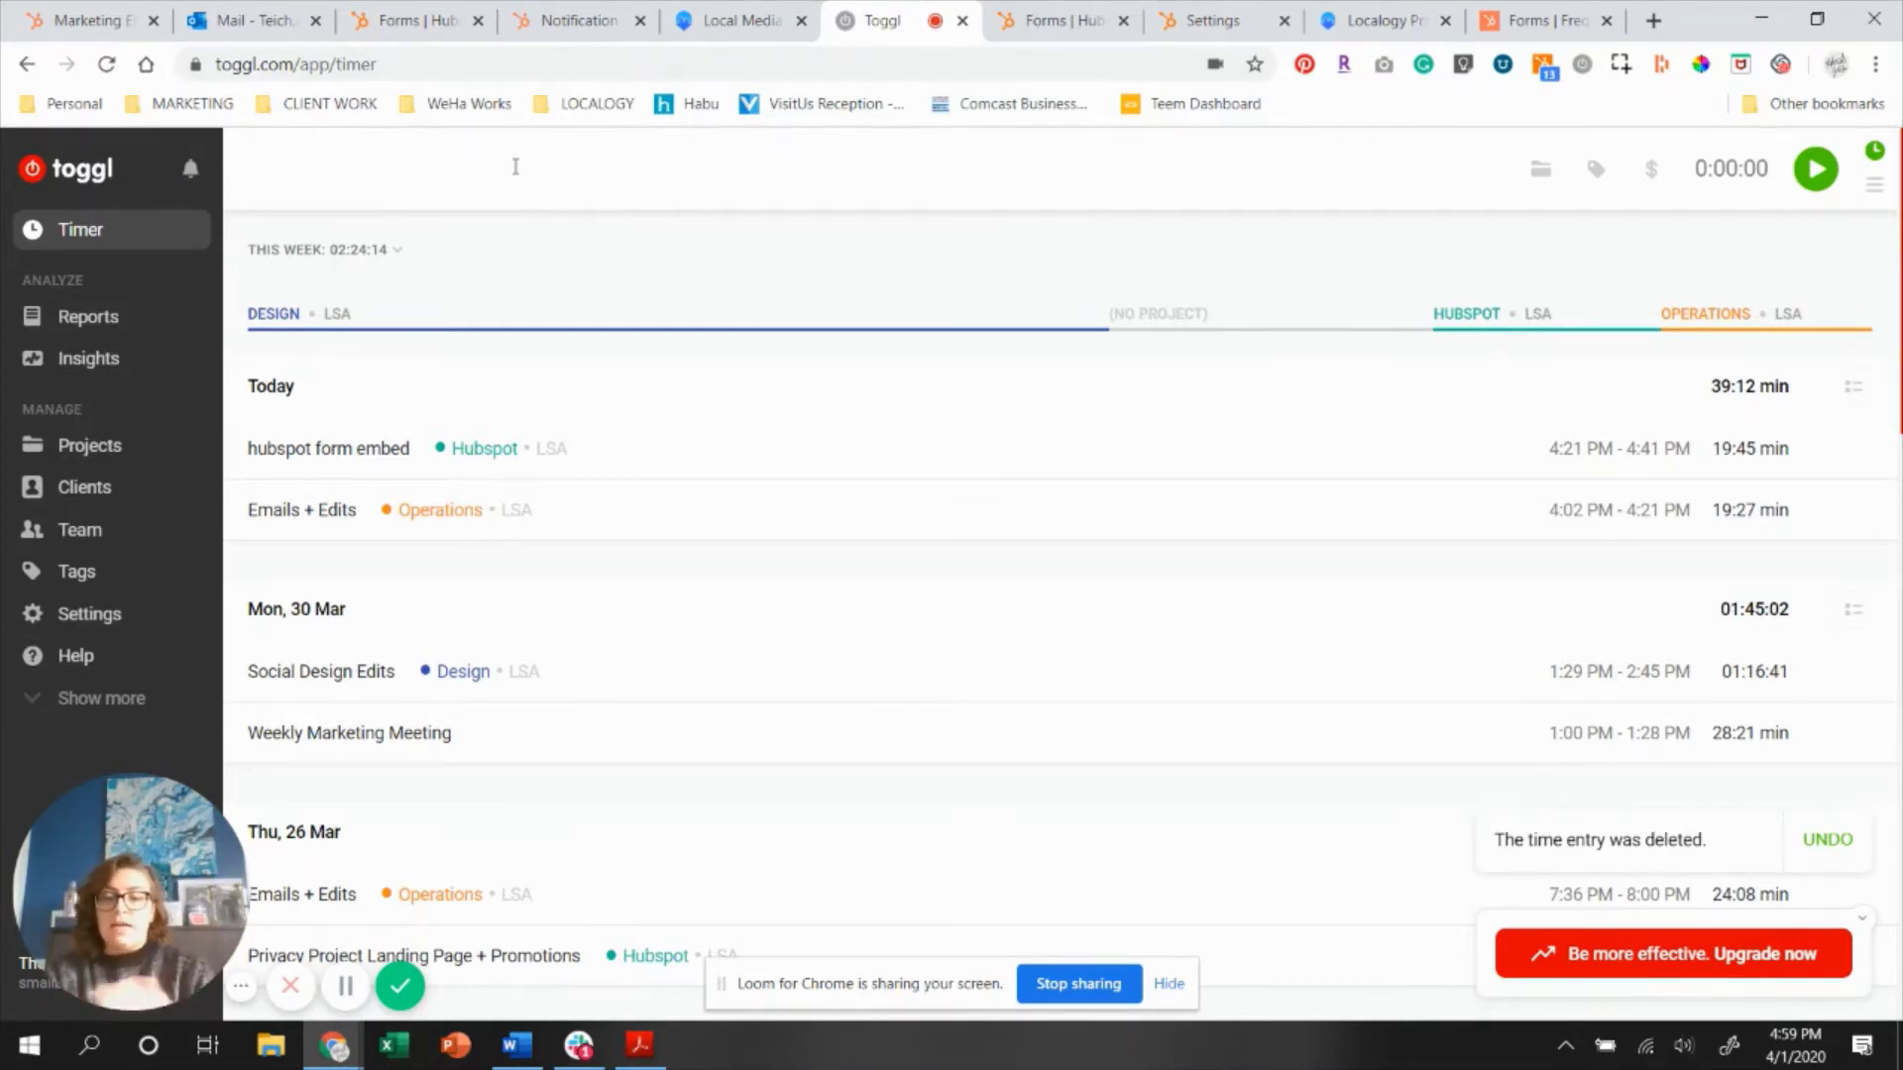
pyautogui.write('Hub')
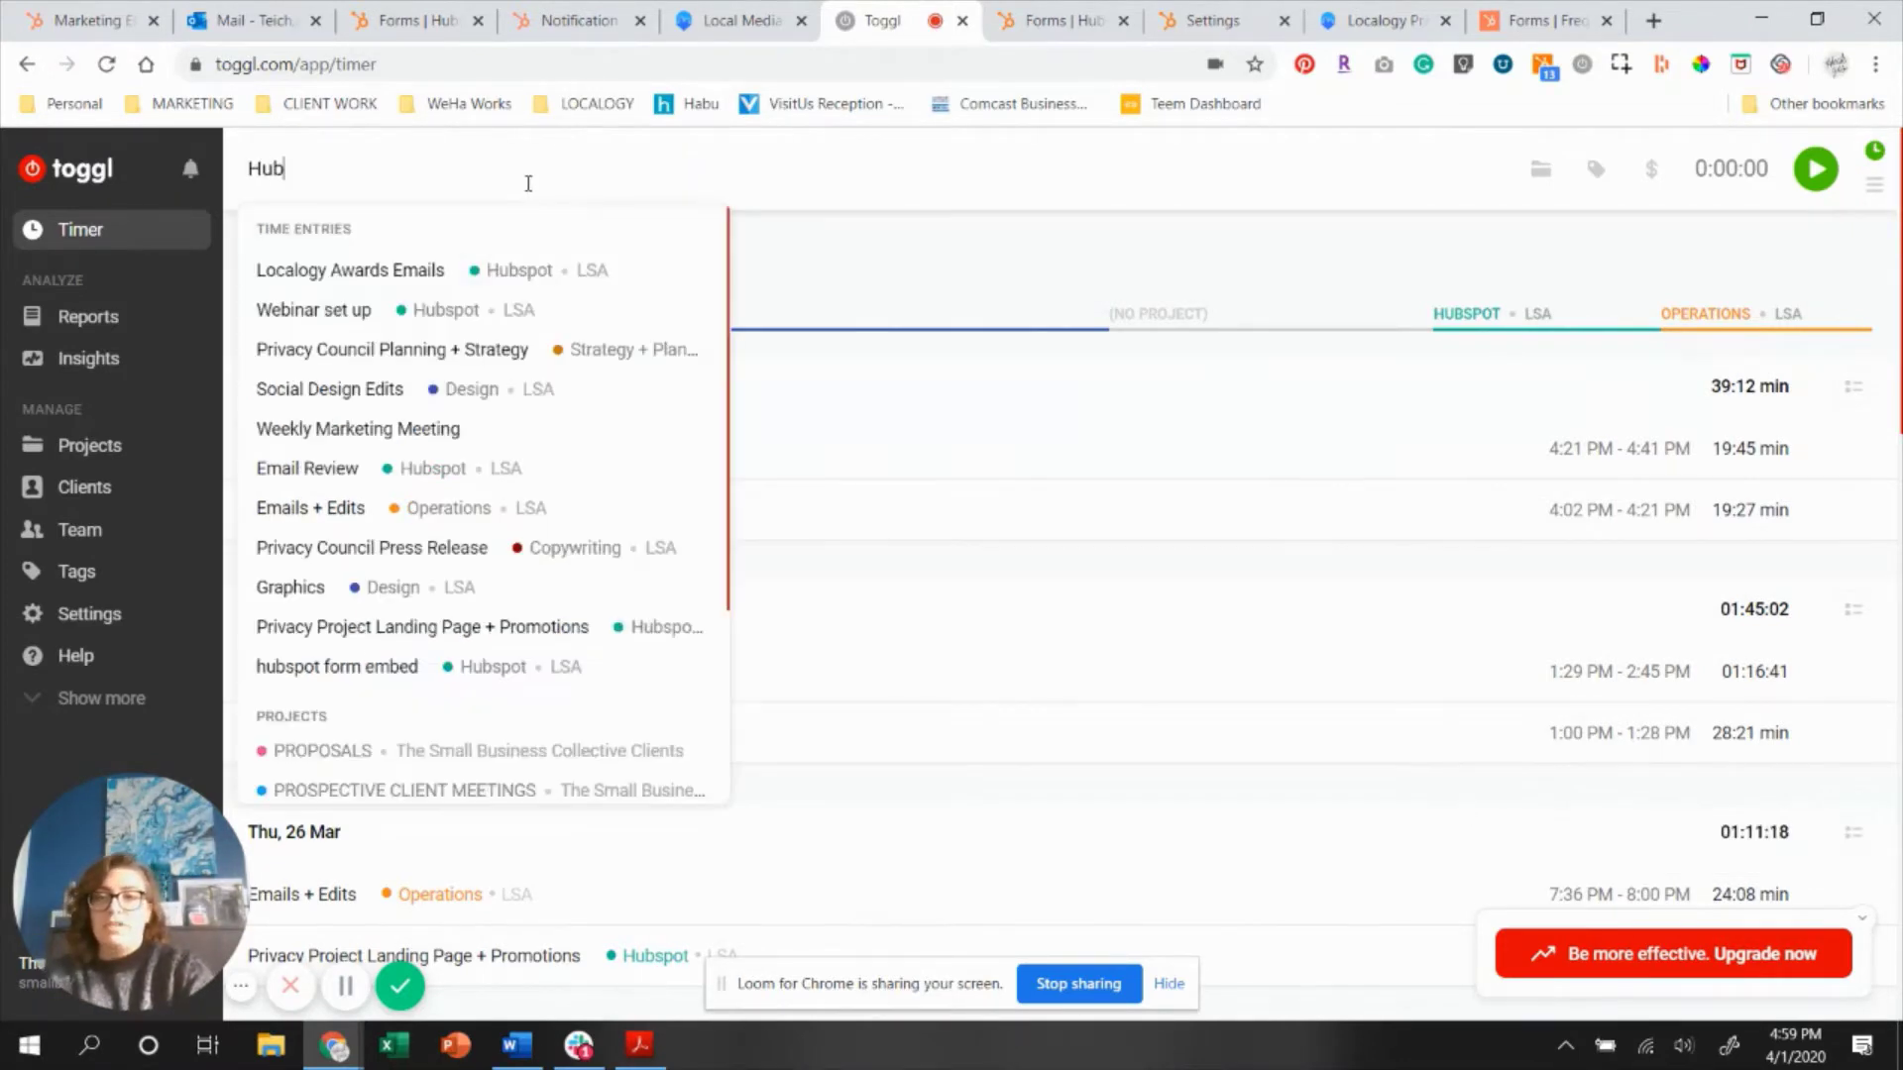
pyautogui.write('spot desi')
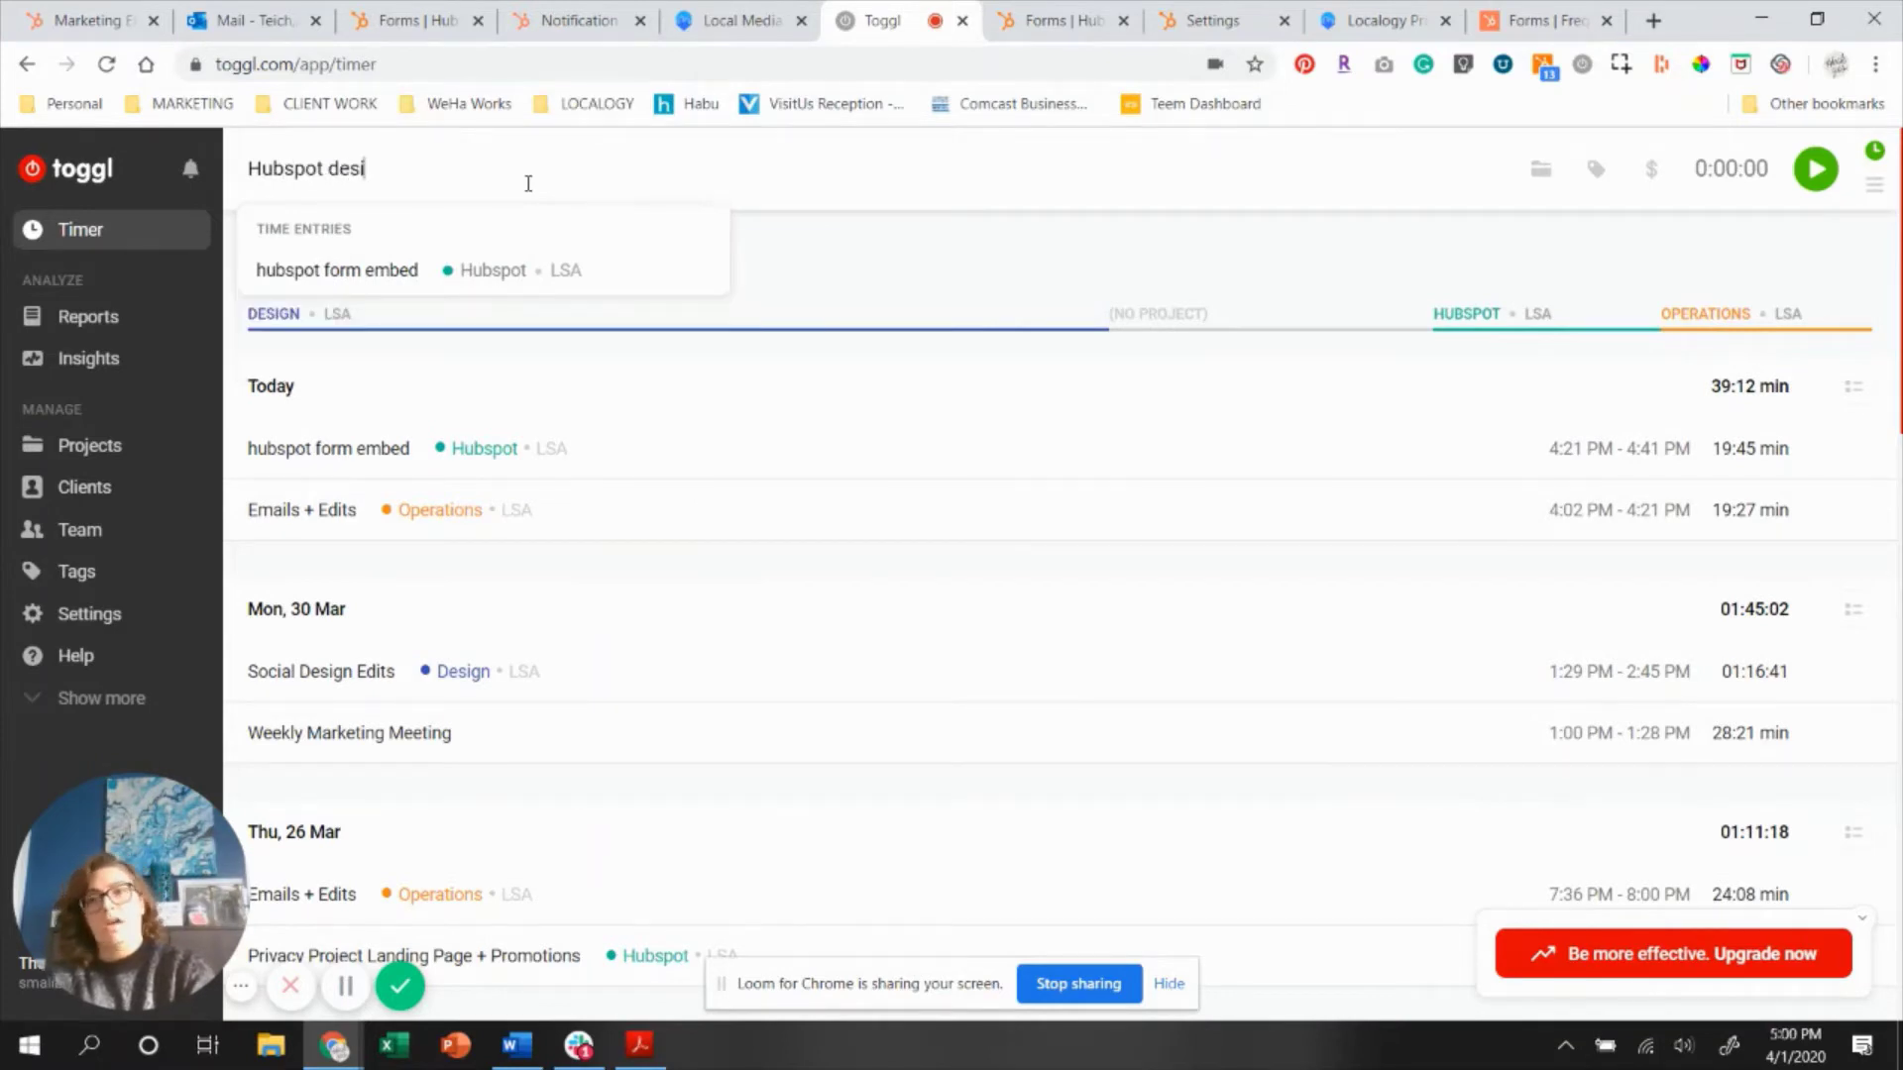
pyautogui.write('gn edits')
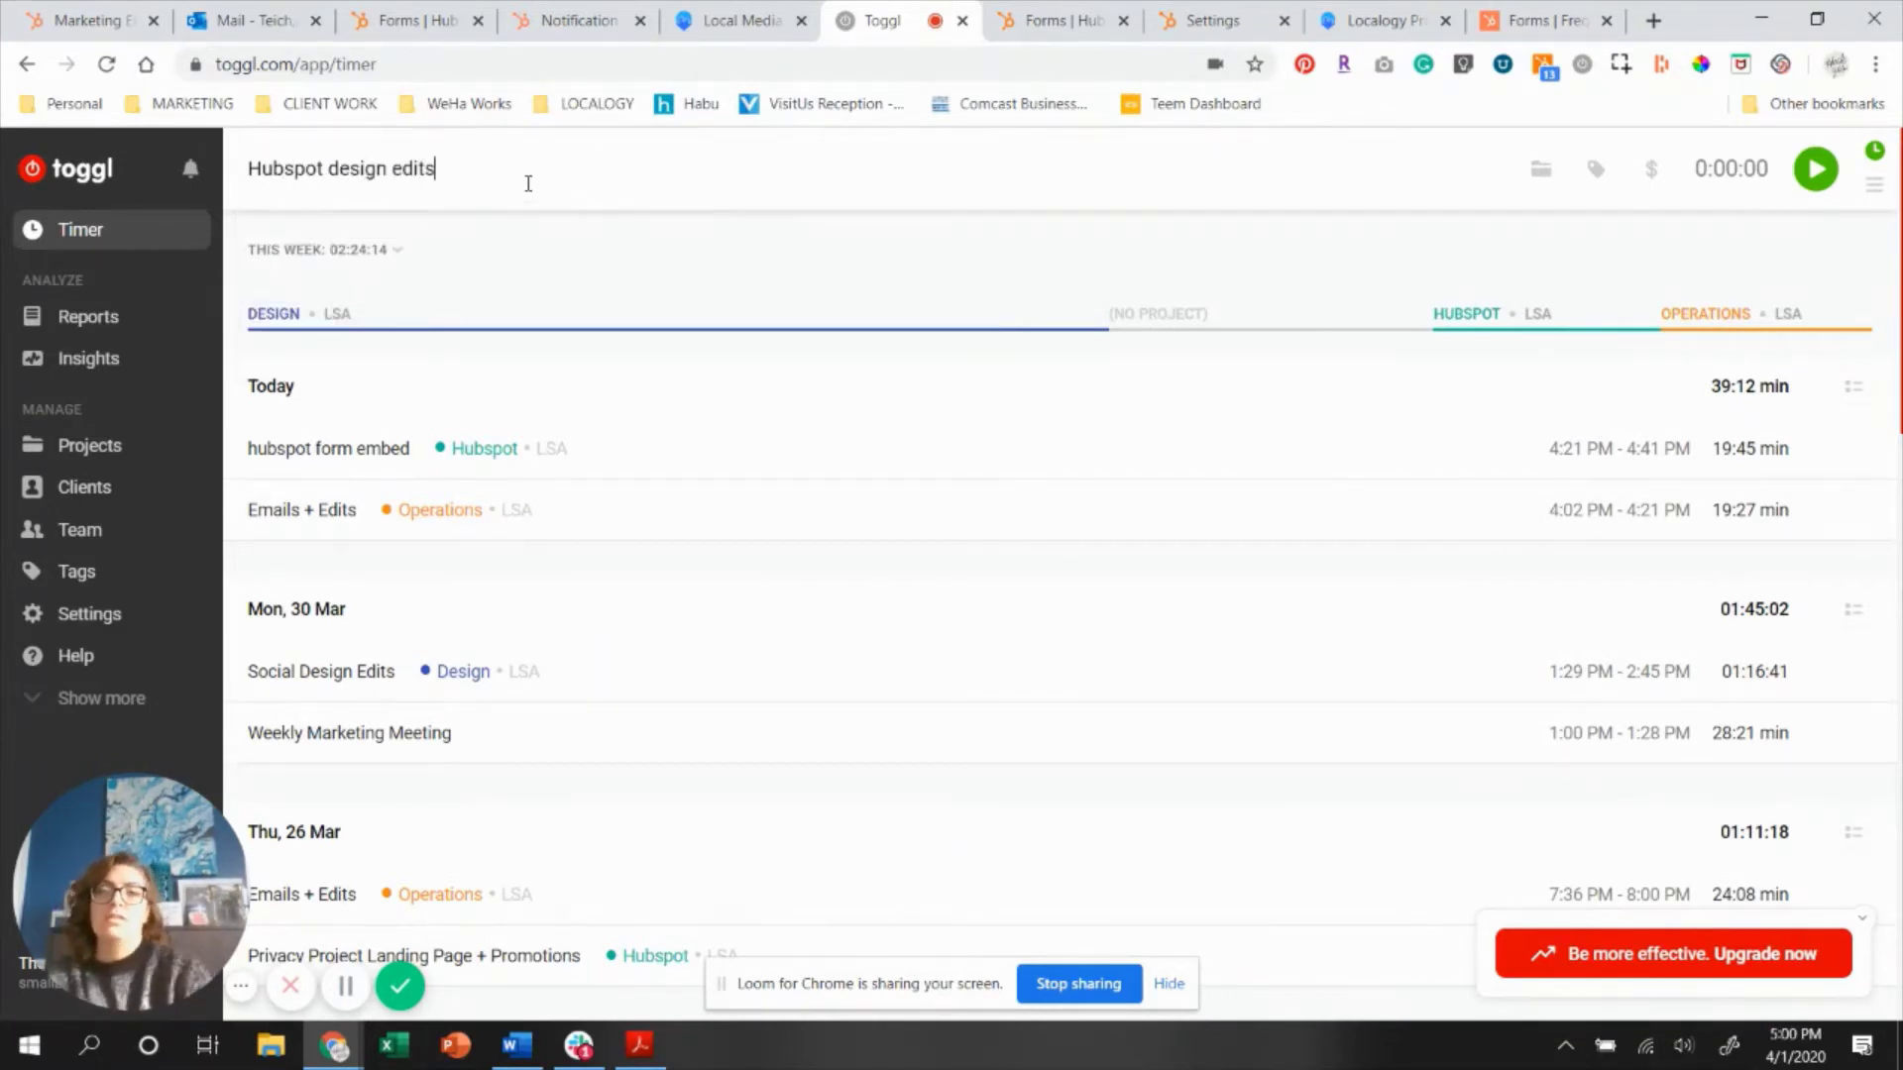
pyautogui.click(1540, 170)
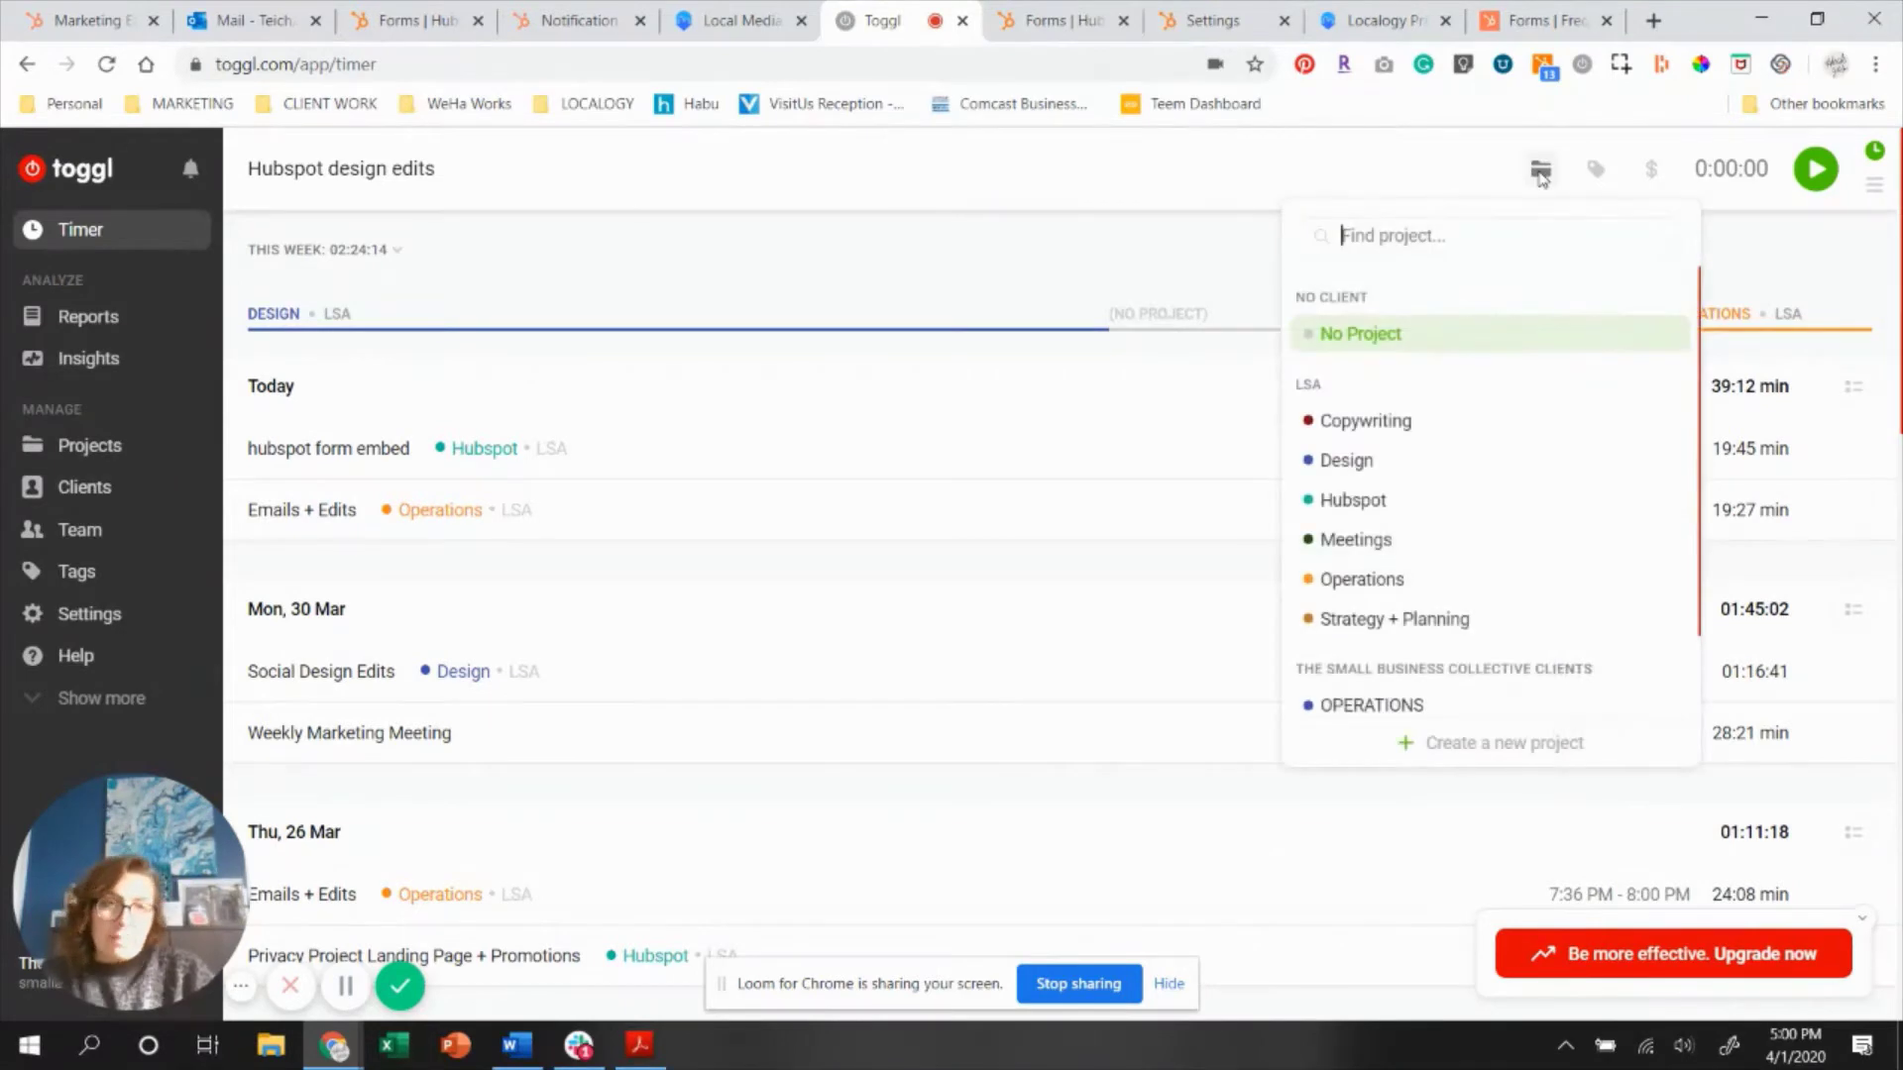
pyautogui.click(1412, 501)
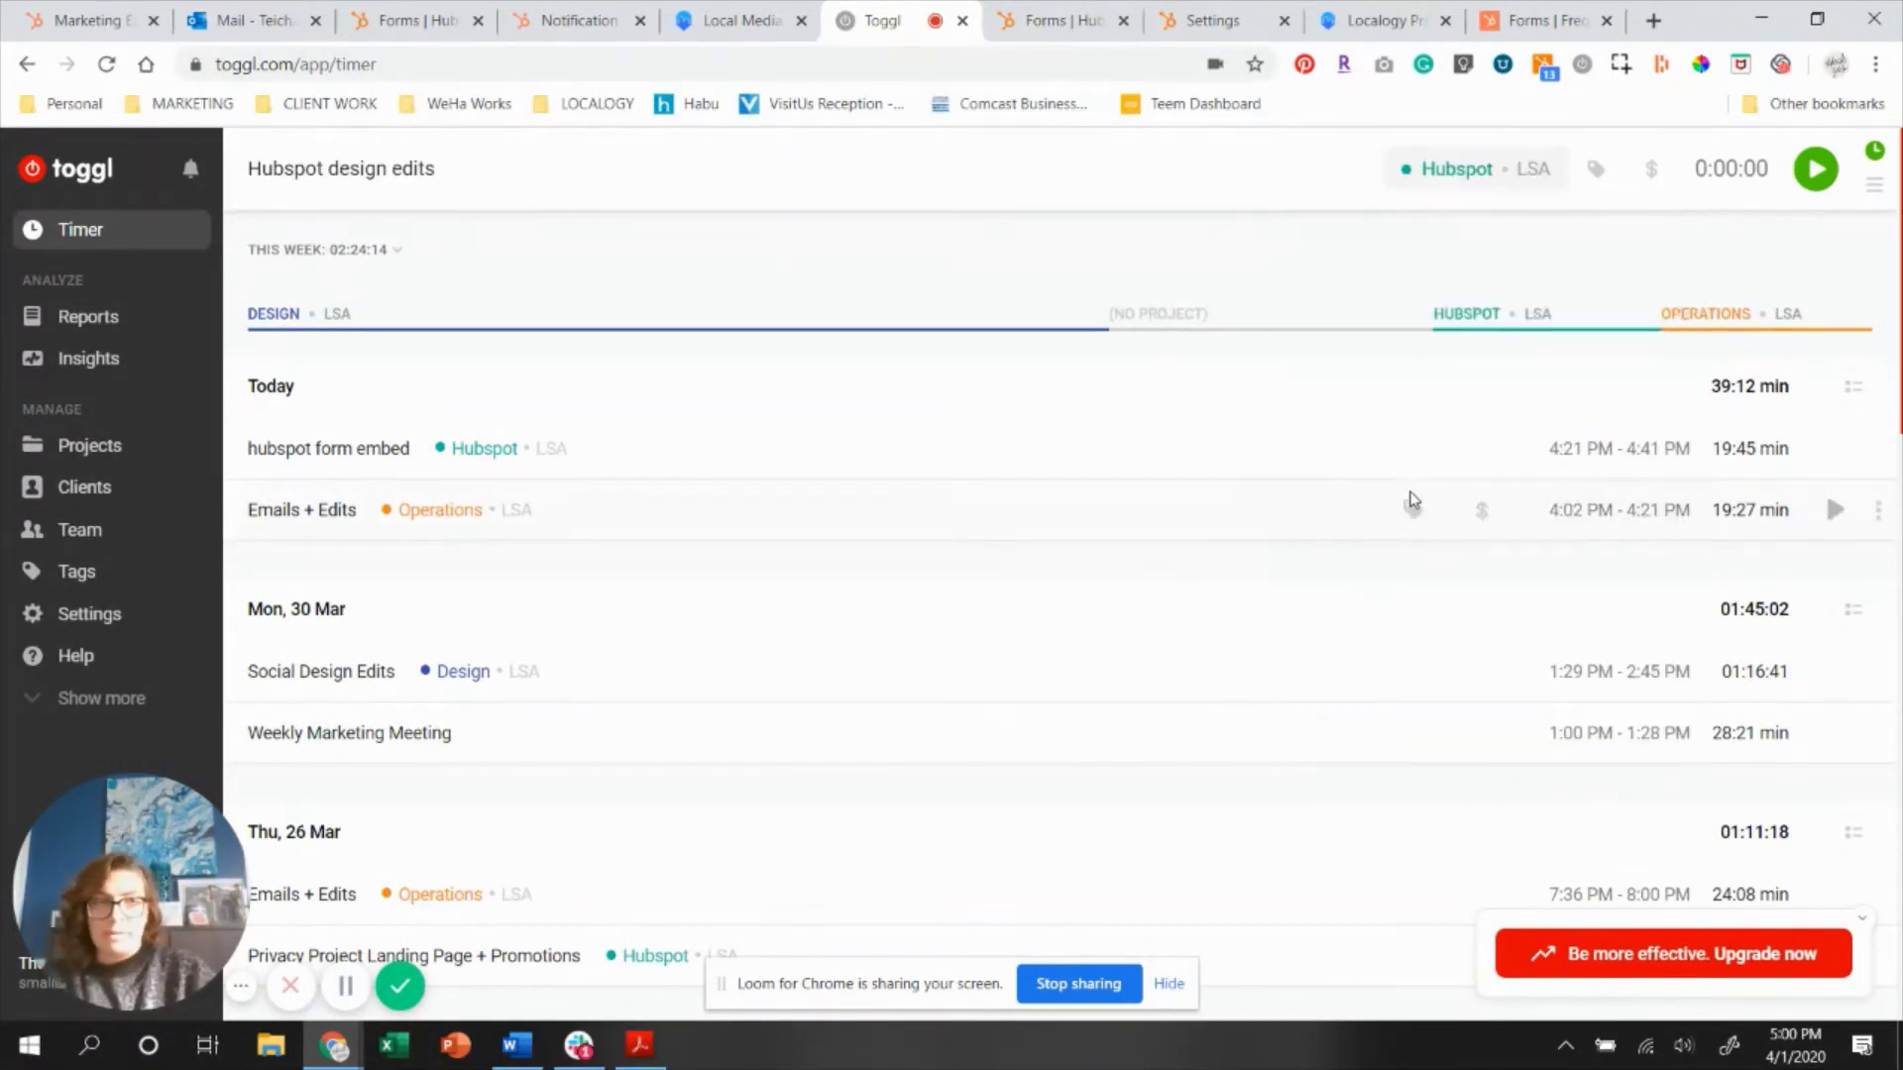
# Set the date of the new "Hubspot design edits" entry to March 31, 2020.
pyautogui.click(1741, 169)
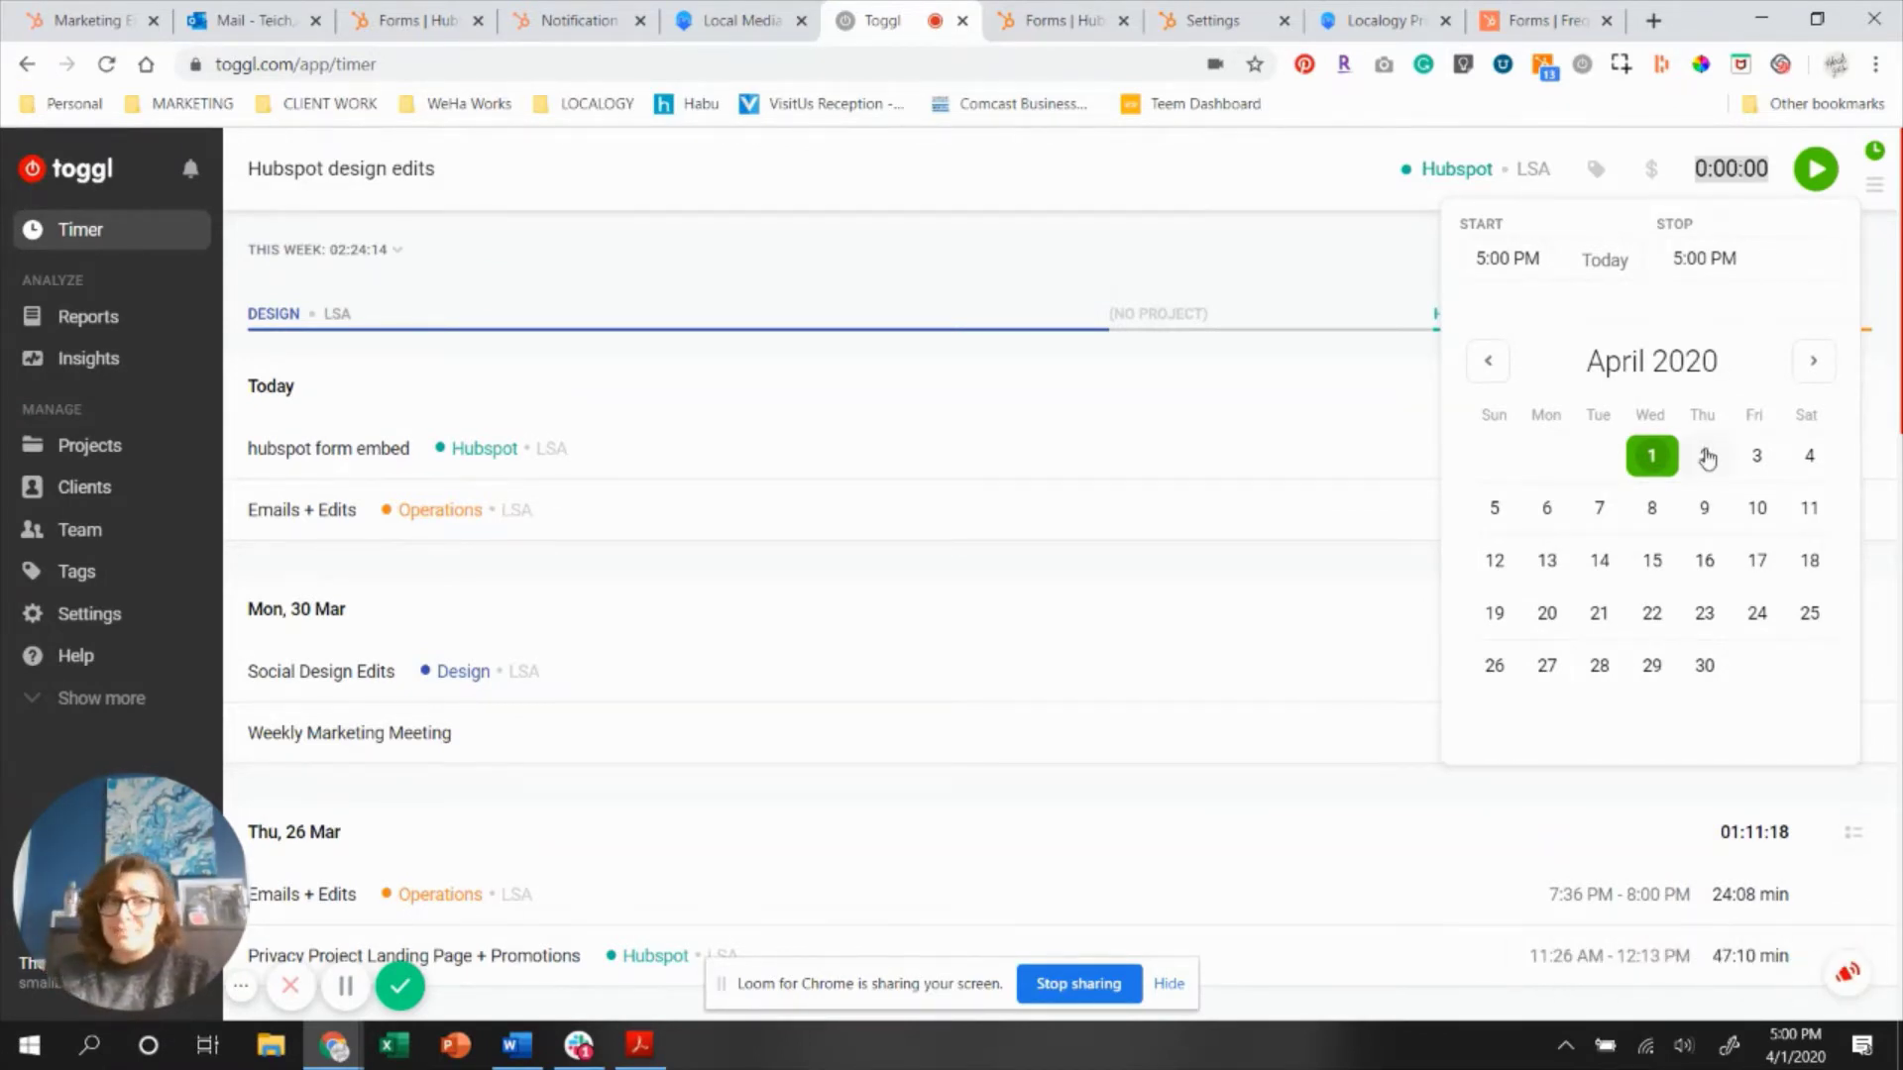
pyautogui.click(1488, 361)
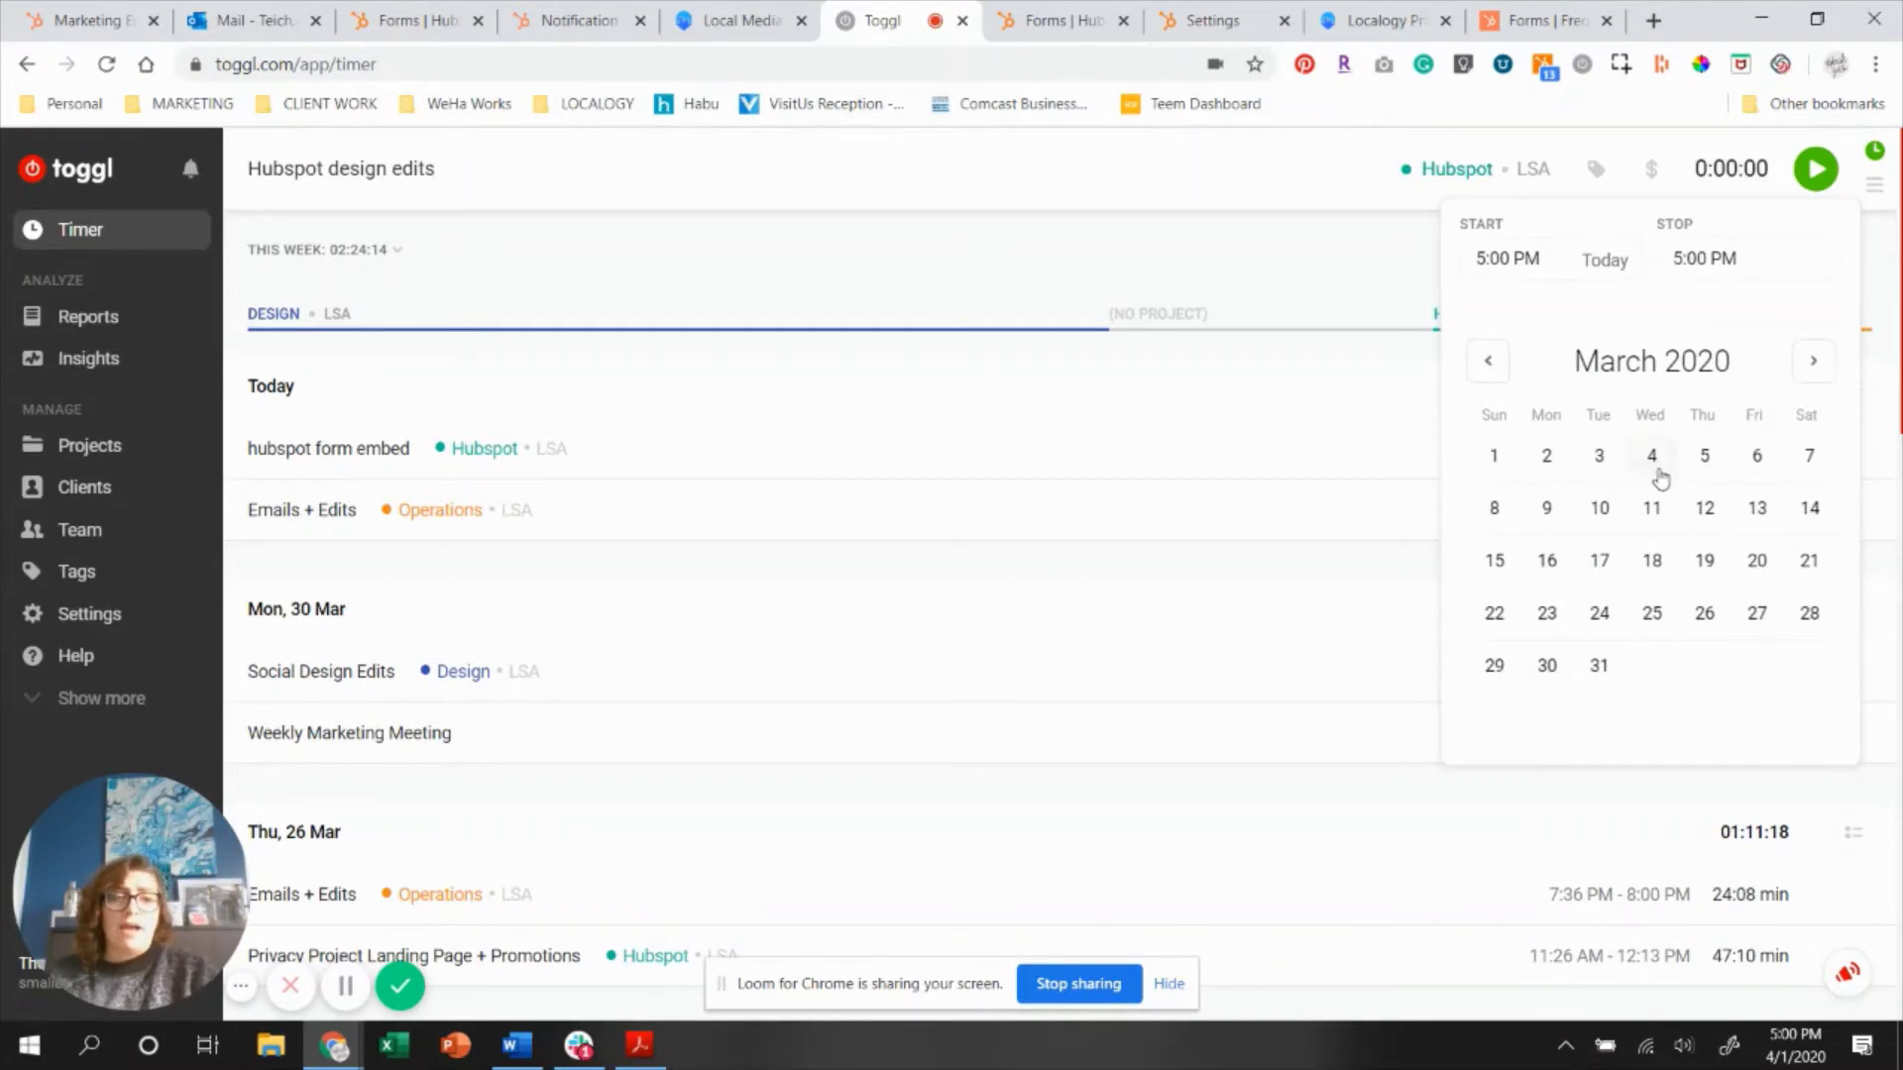
pyautogui.click(1655, 614)
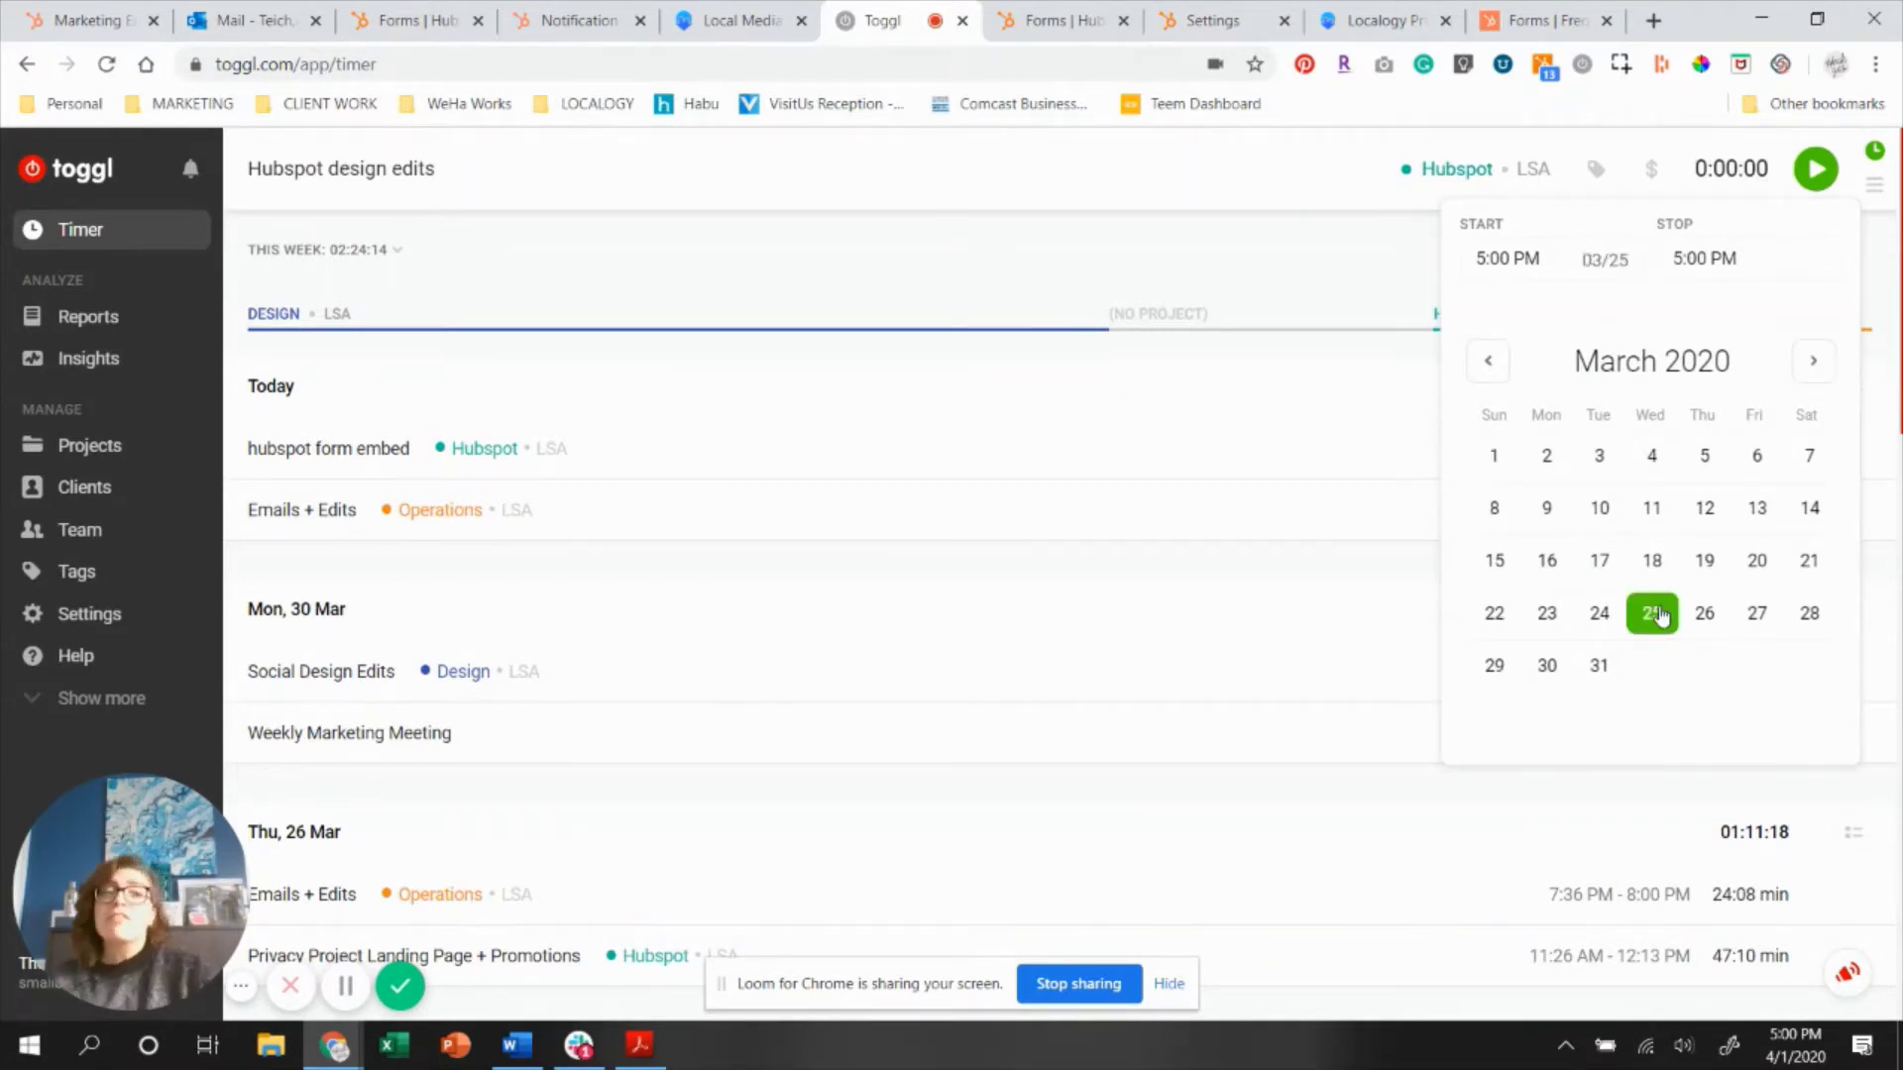
pyautogui.click(1598, 665)
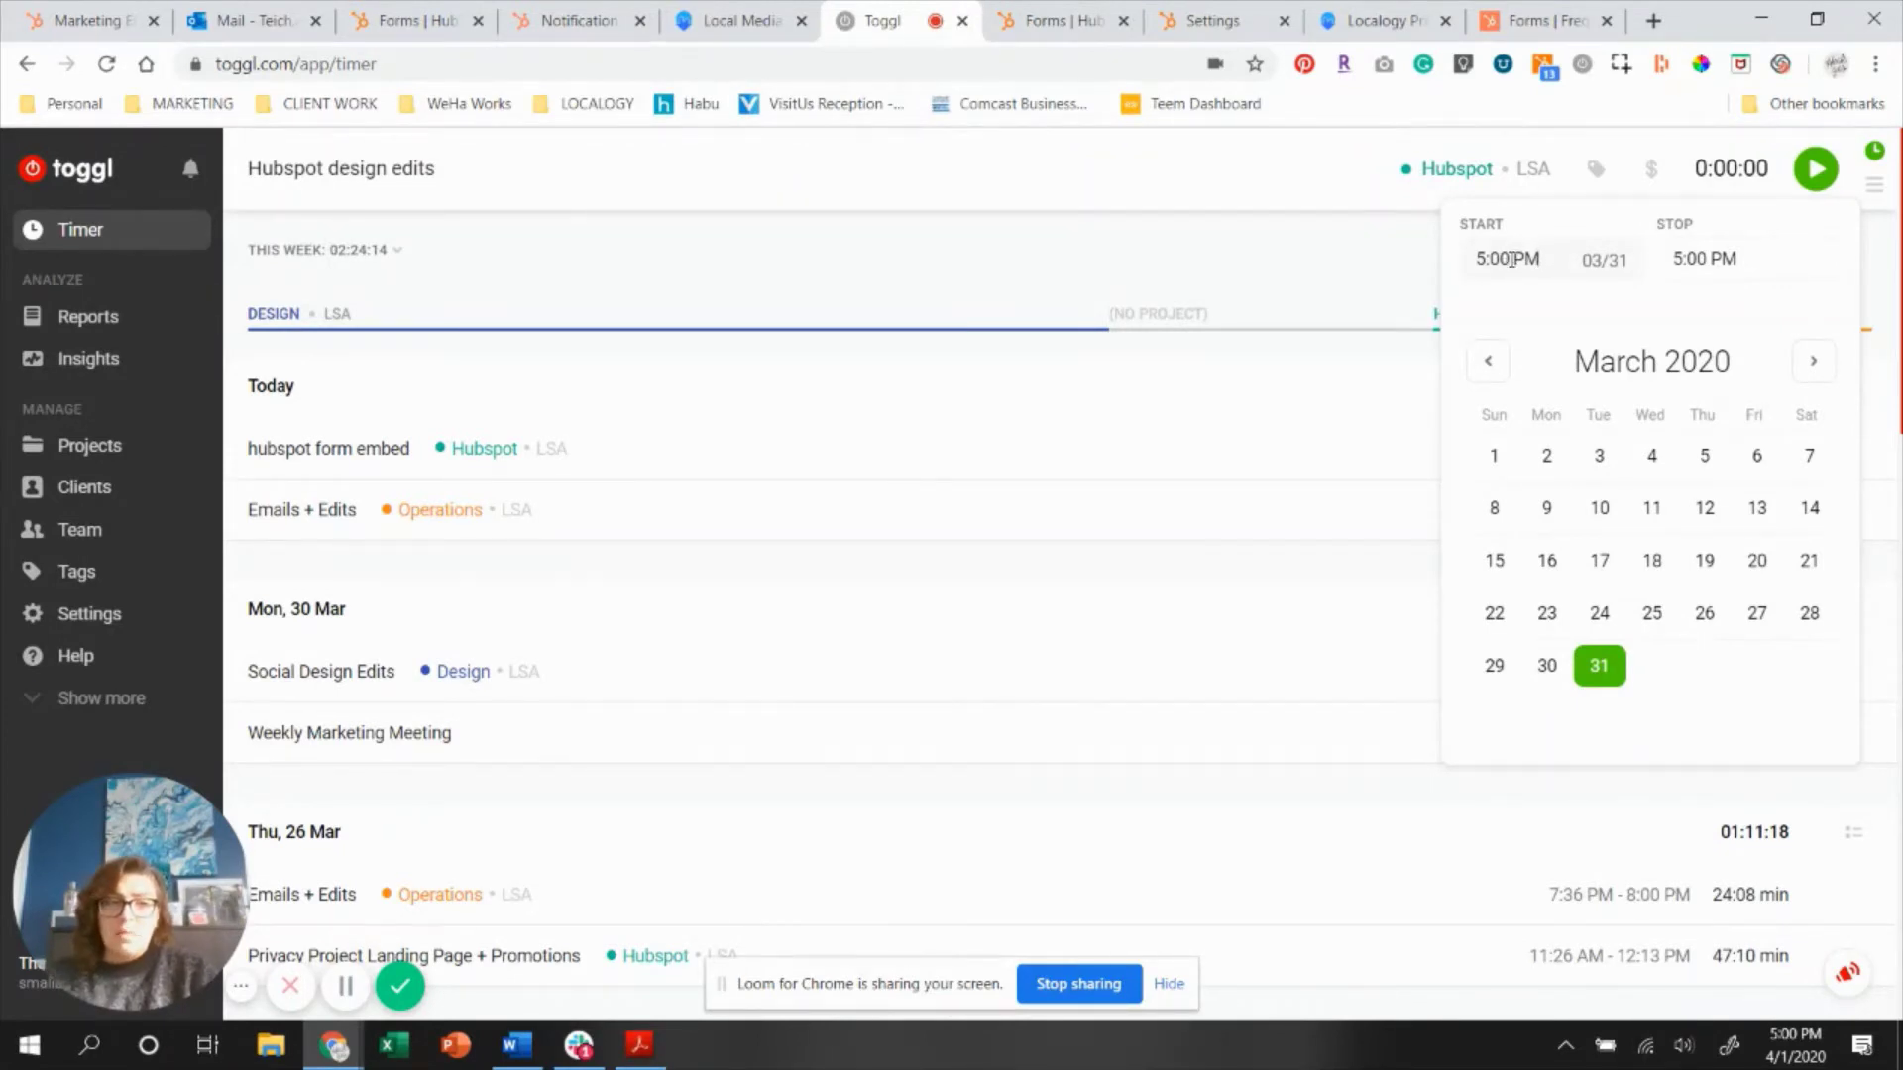
# Set the entry's start time to 5:02 PM and its stop time to 5:37 PM.
pyautogui.moveTo(1507, 260); pyautogui.dragTo(1493, 264)
pyautogui.write('02')
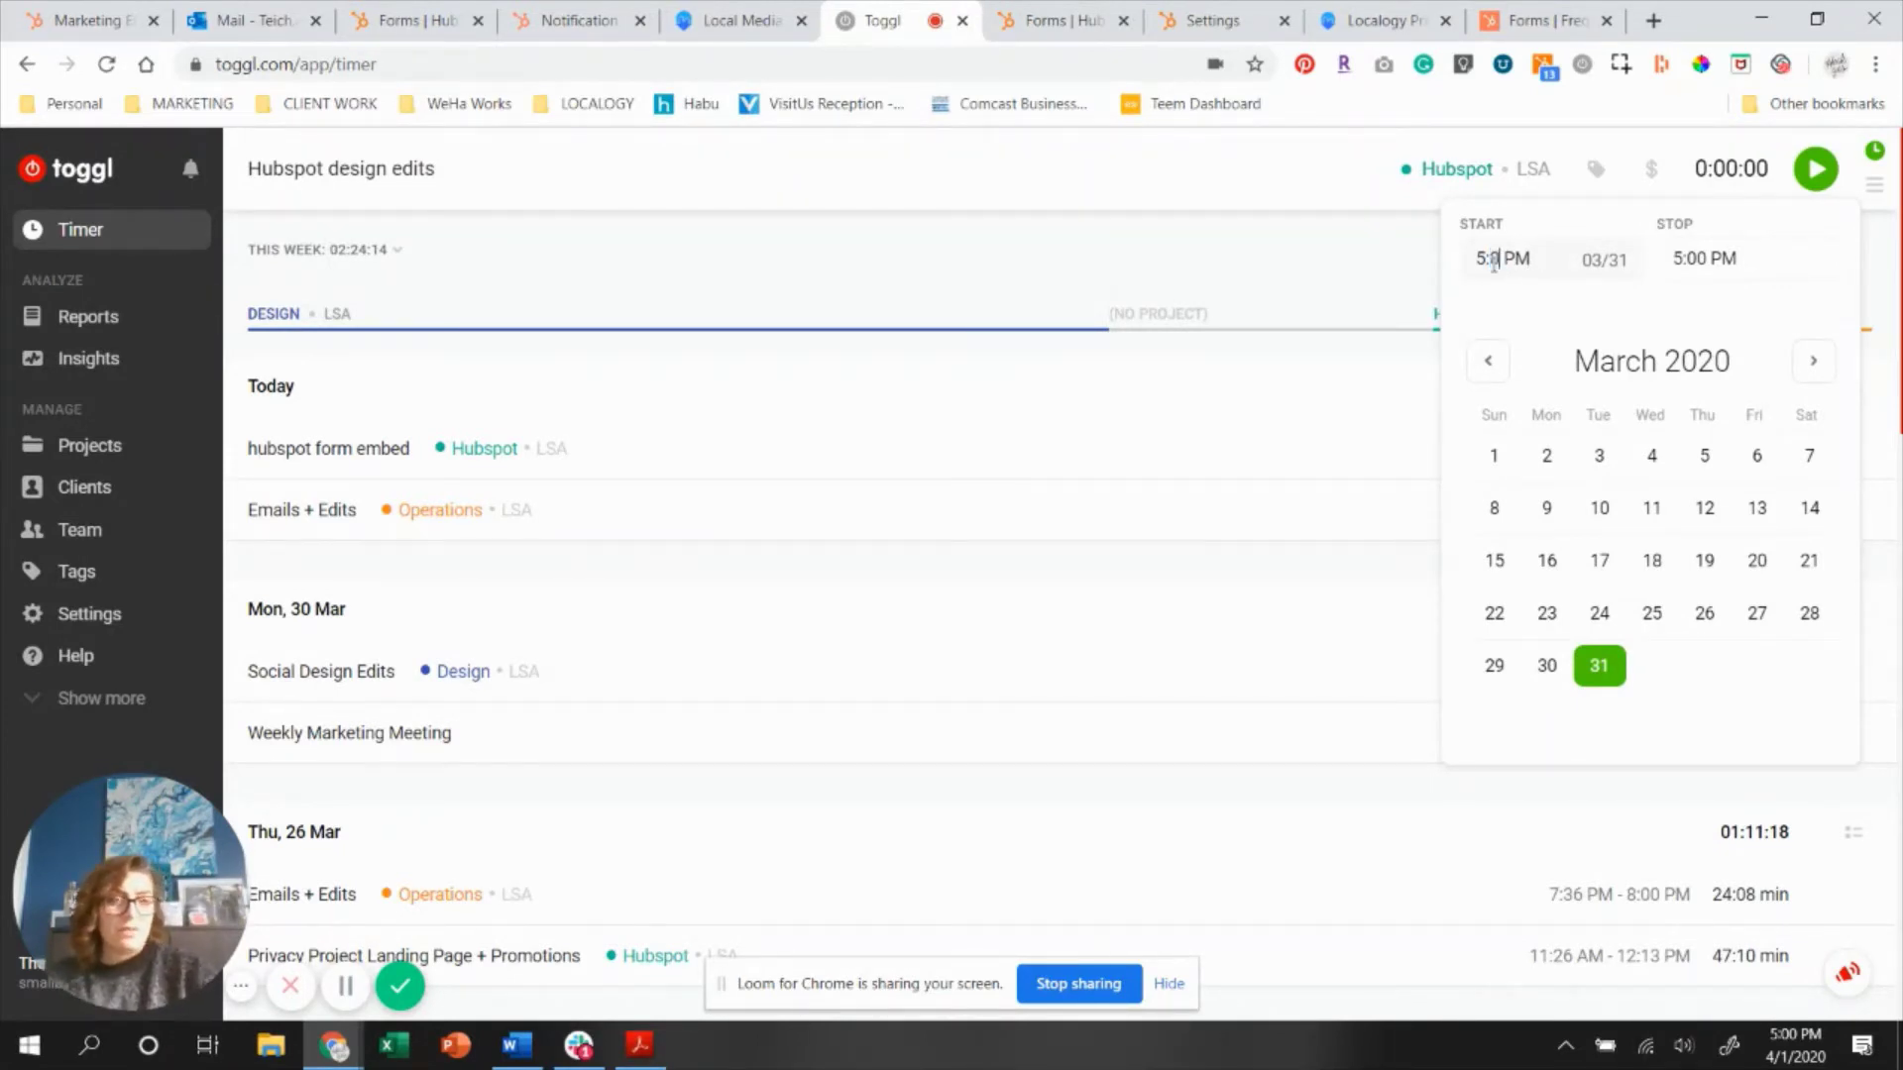
pyautogui.doubleClick(1703, 260)
pyautogui.press('BackSpace')
pyautogui.write('37')
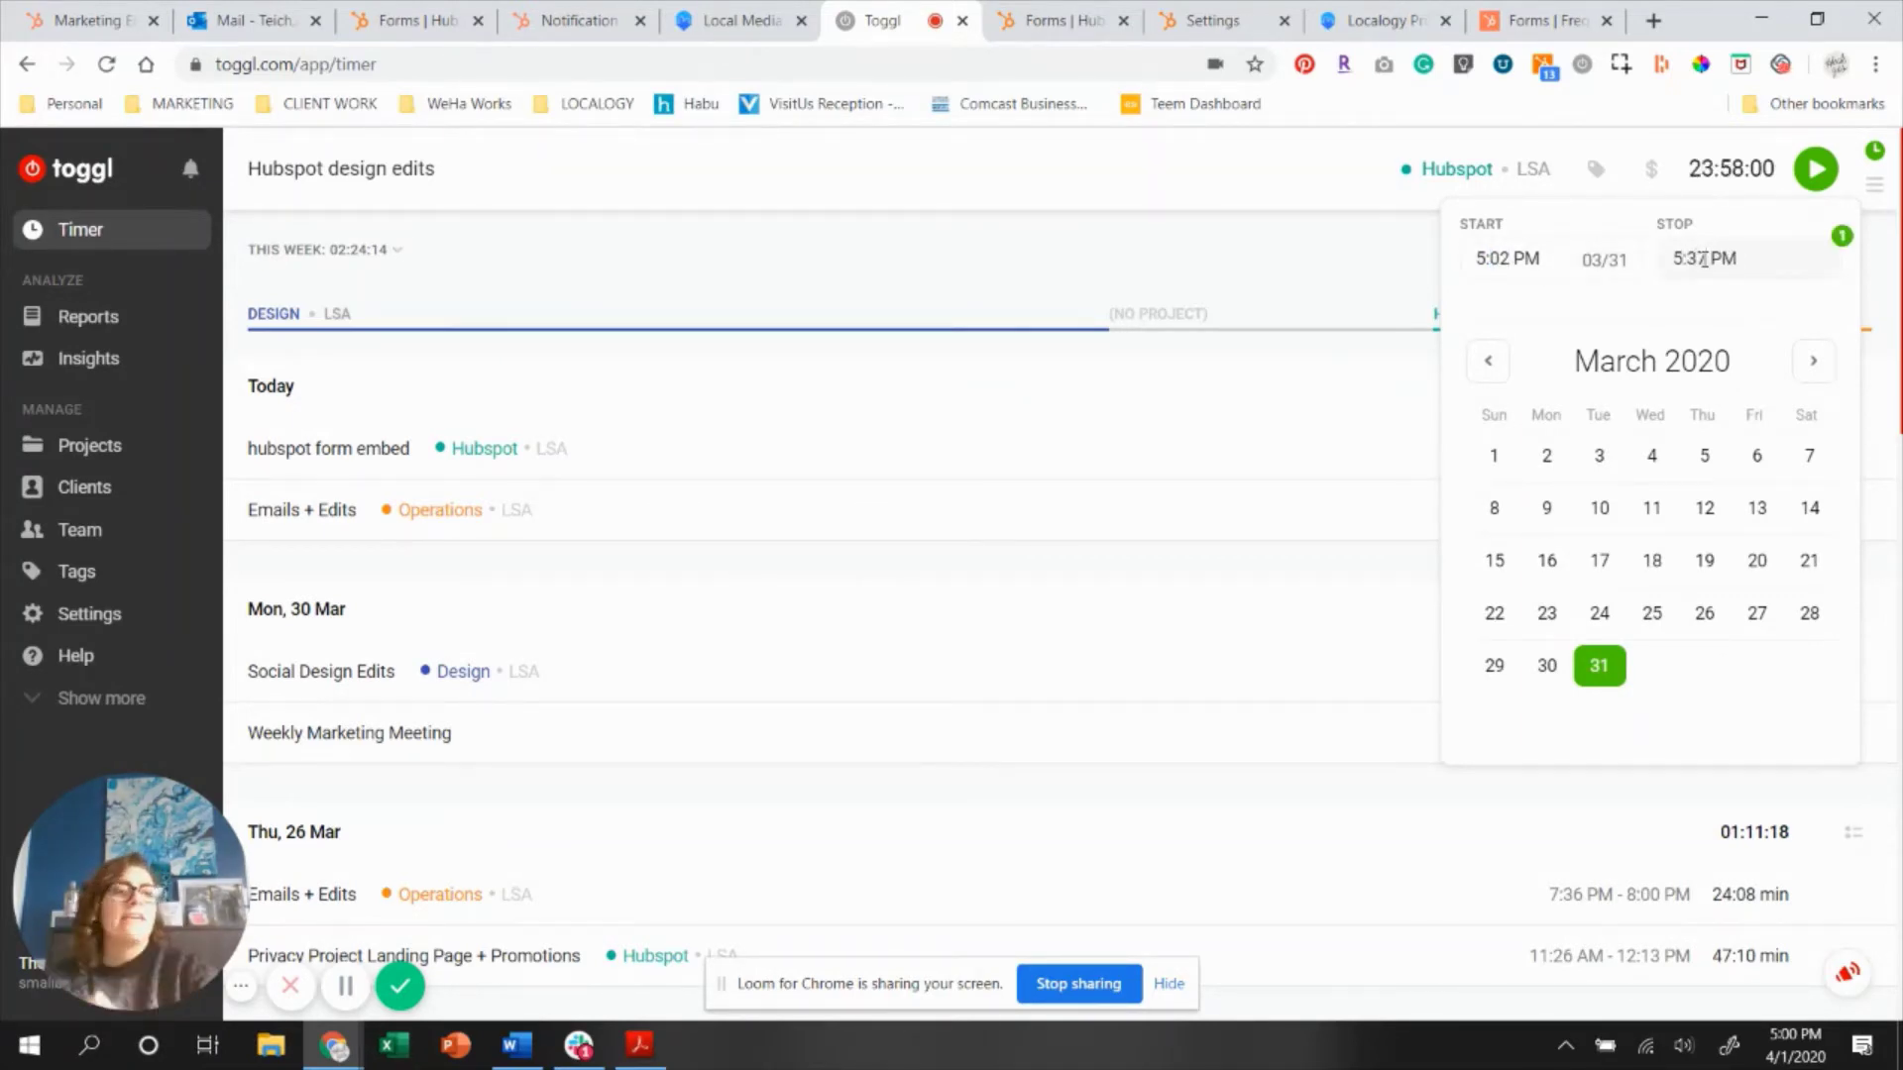
pyautogui.click(1701, 324)
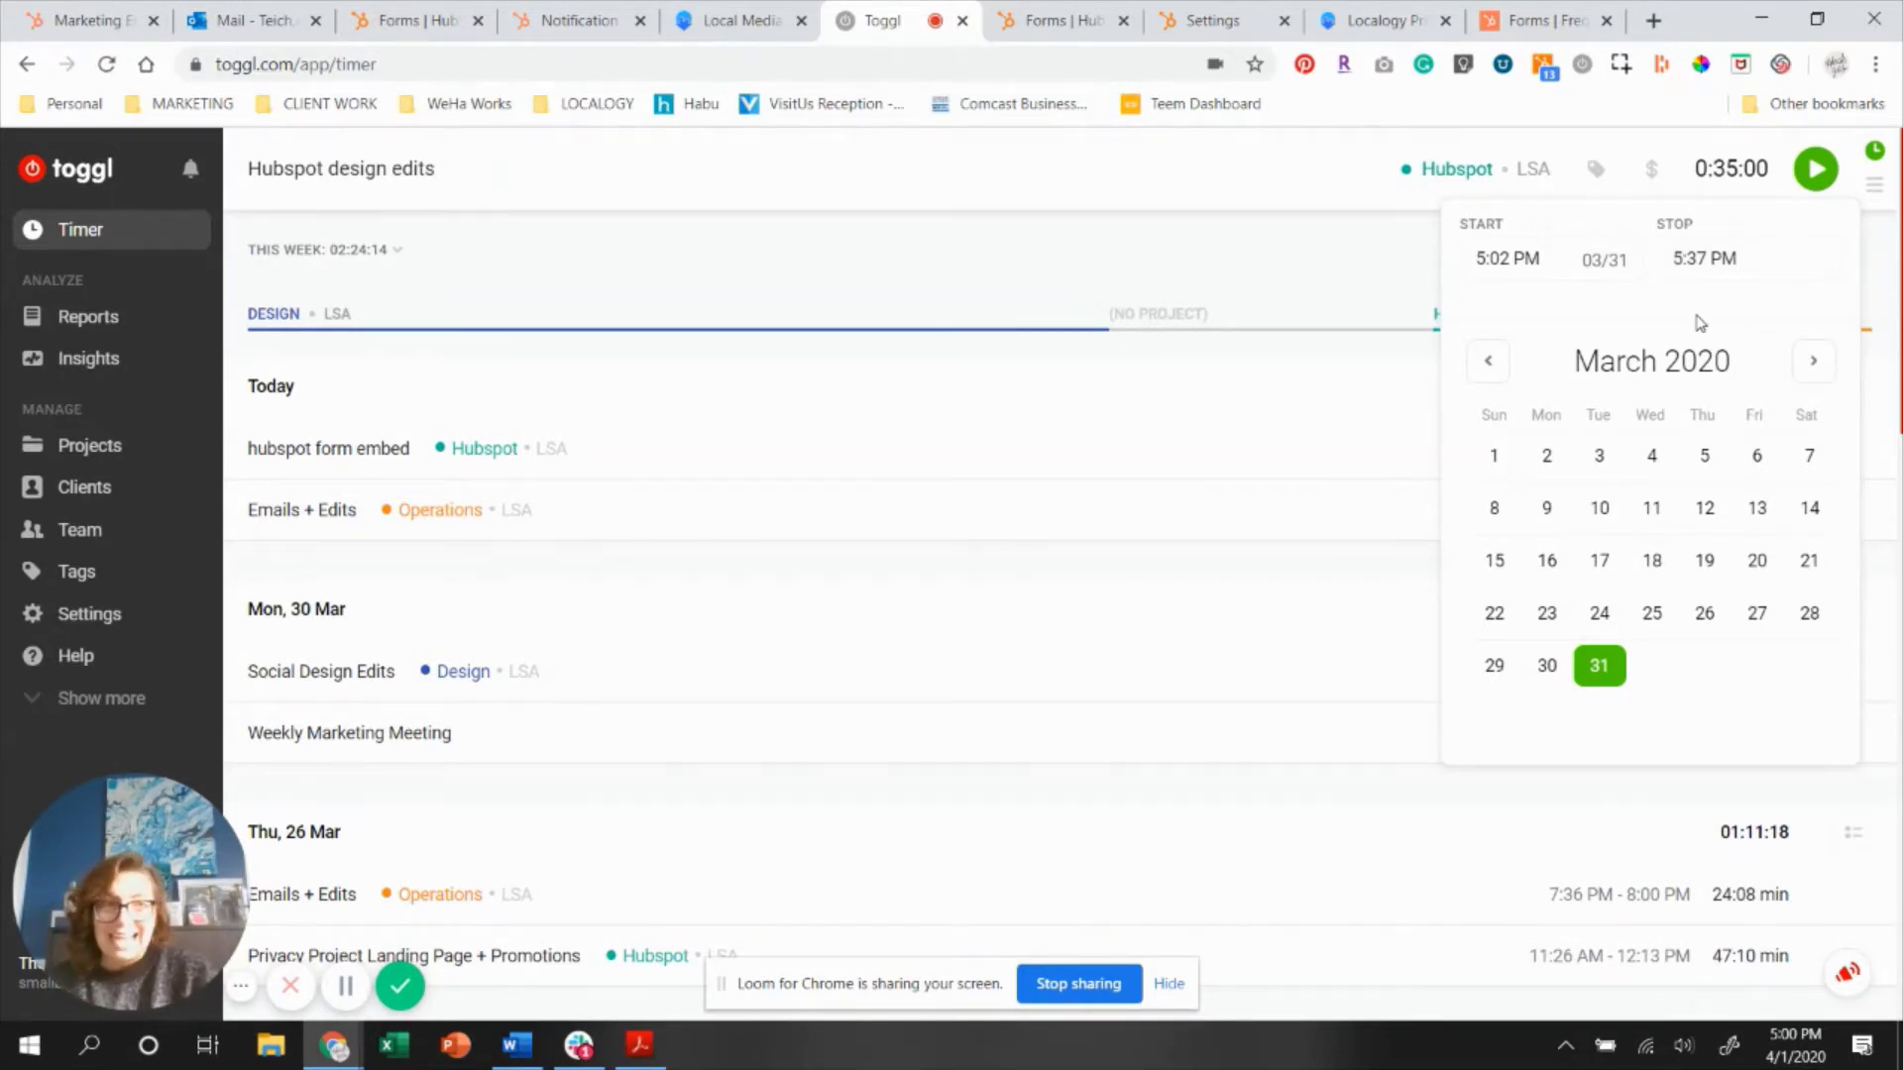
# Add the completed "Hubspot design edits" entry to the time log.
pyautogui.click(1838, 185)
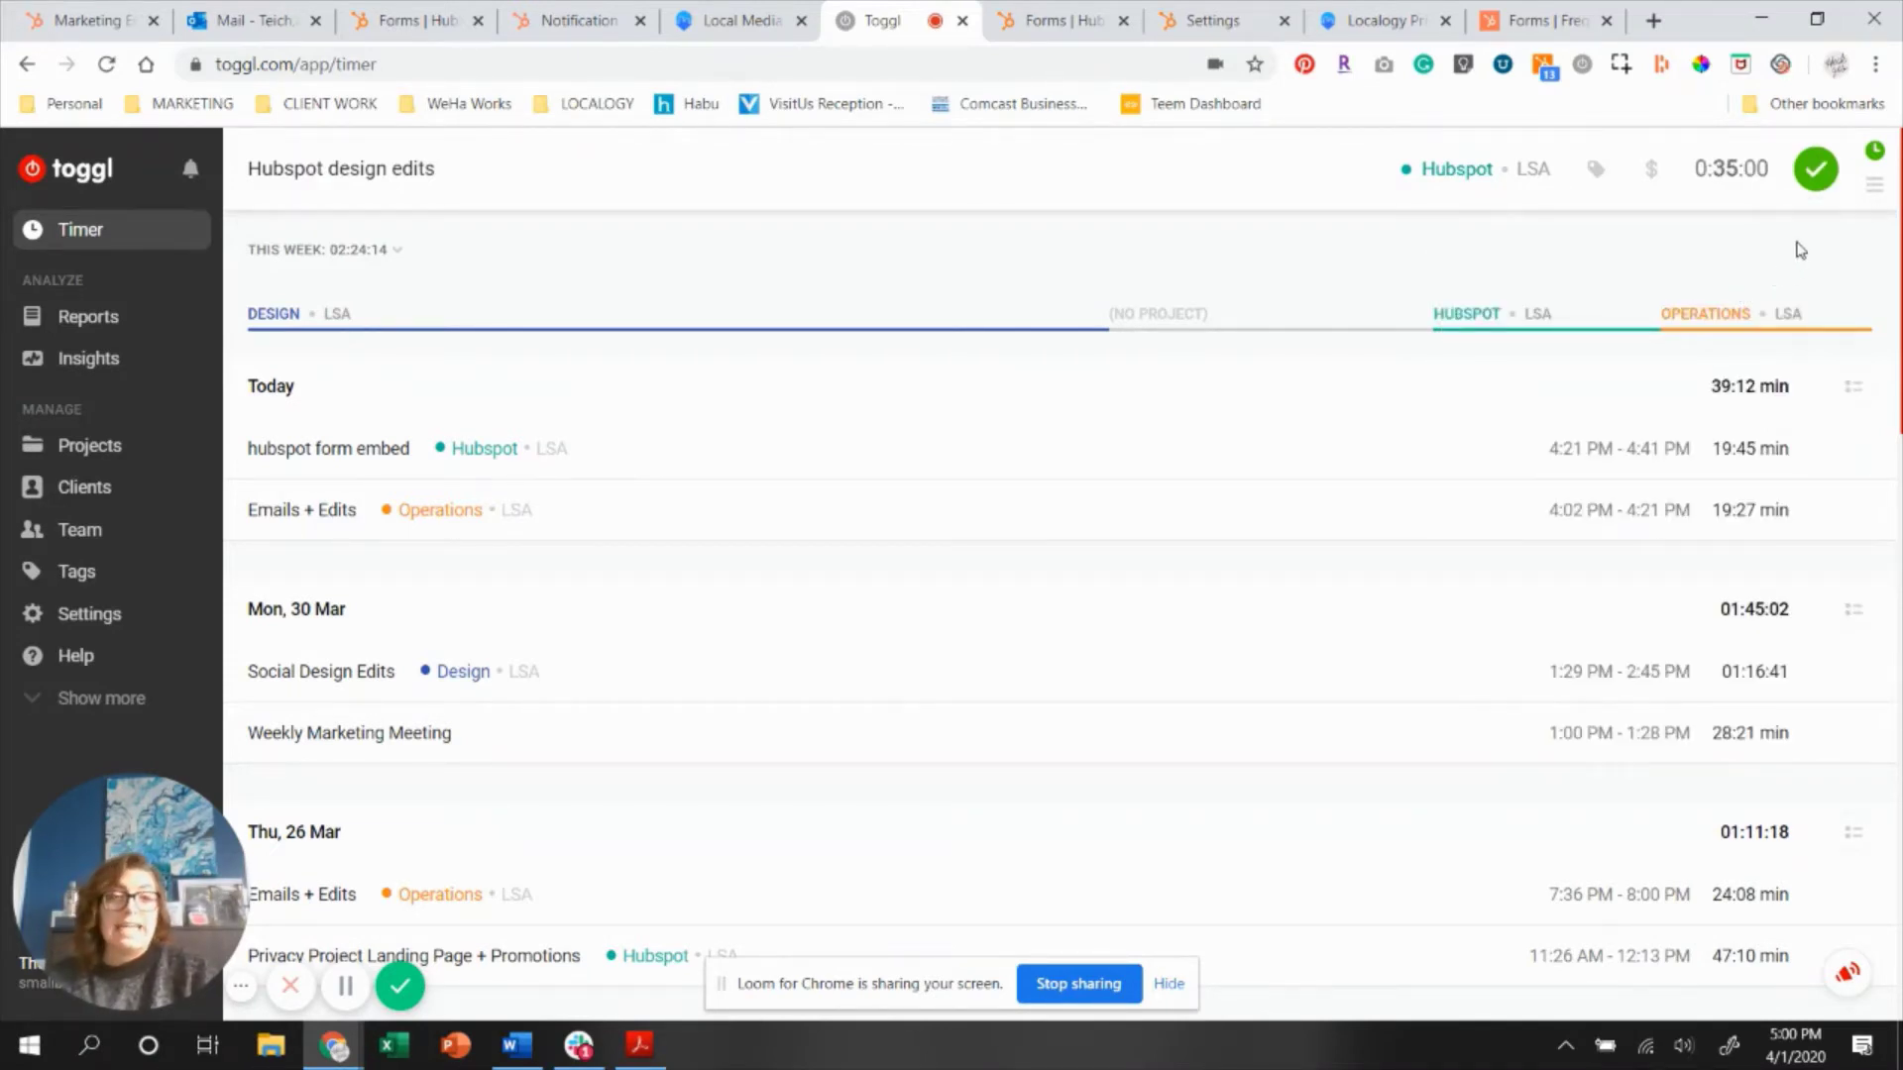
pyautogui.click(1814, 173)
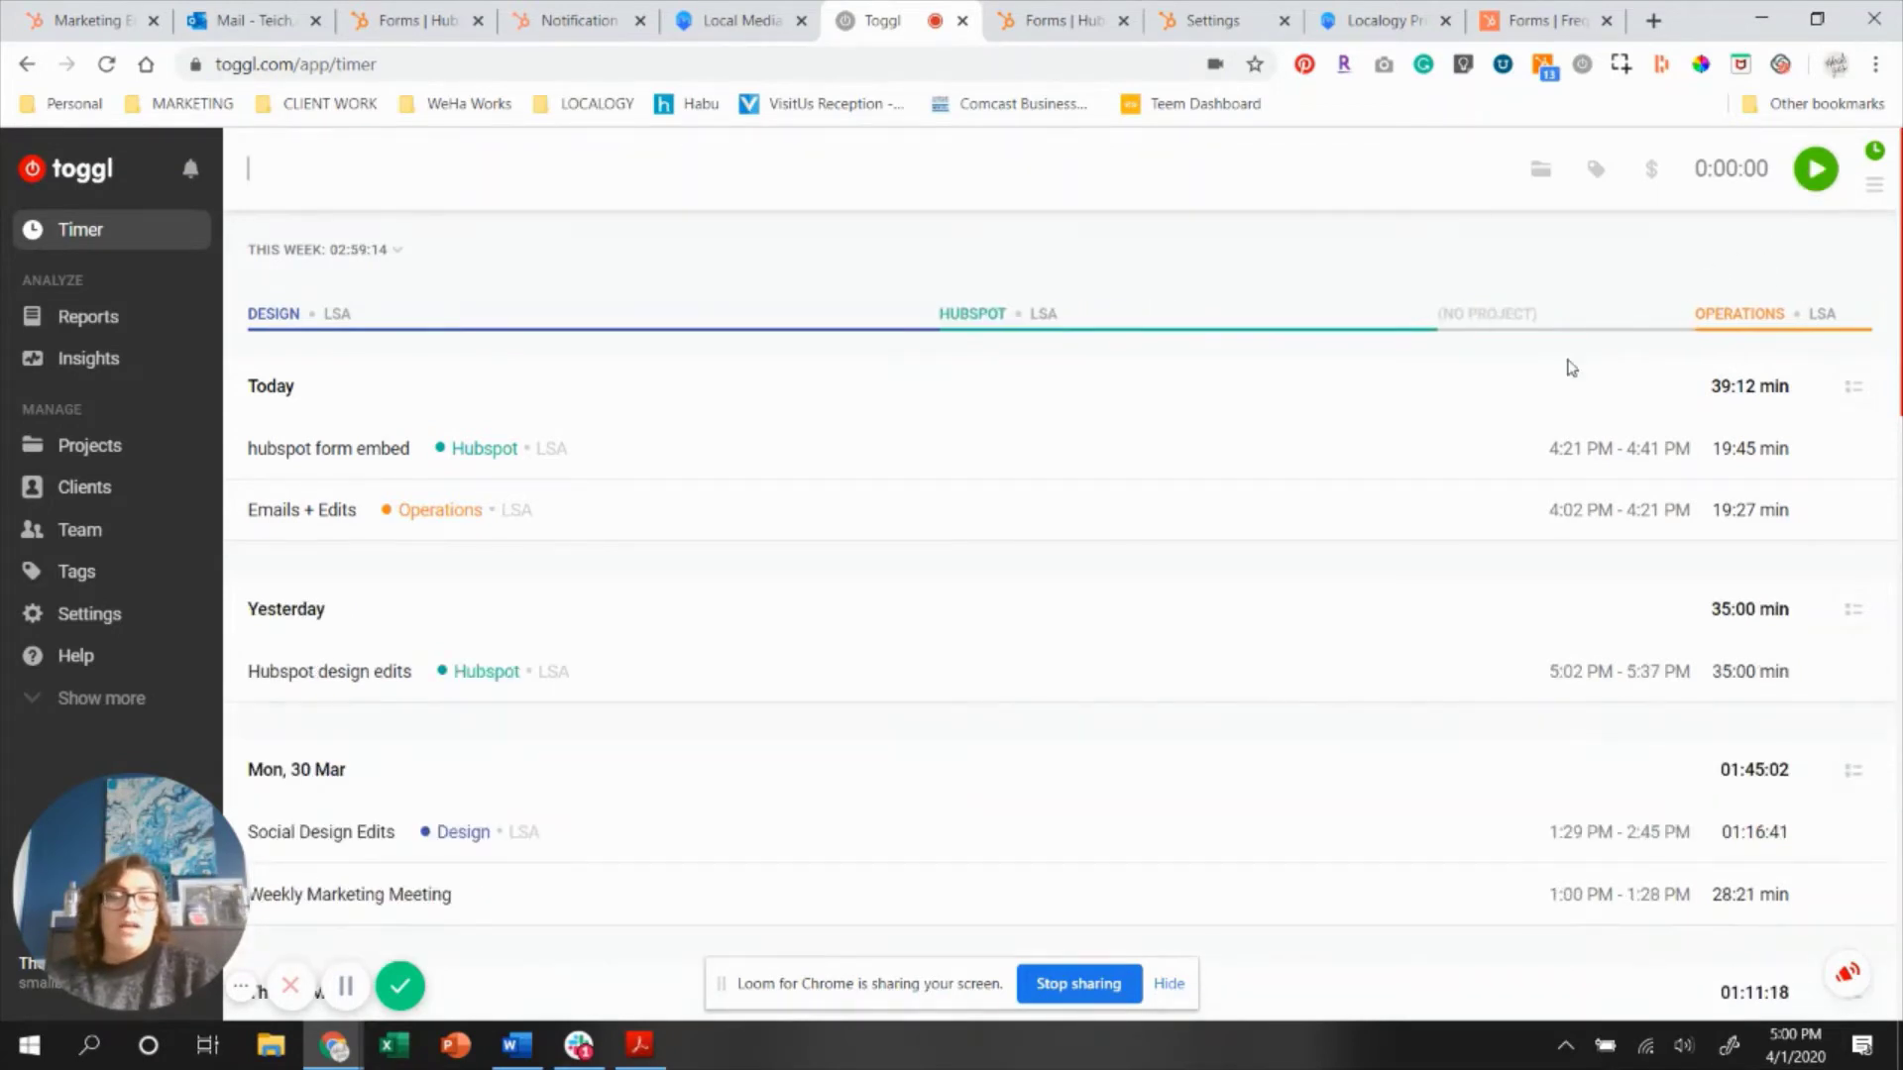
pyautogui.scroll(-1, 1543, 394)
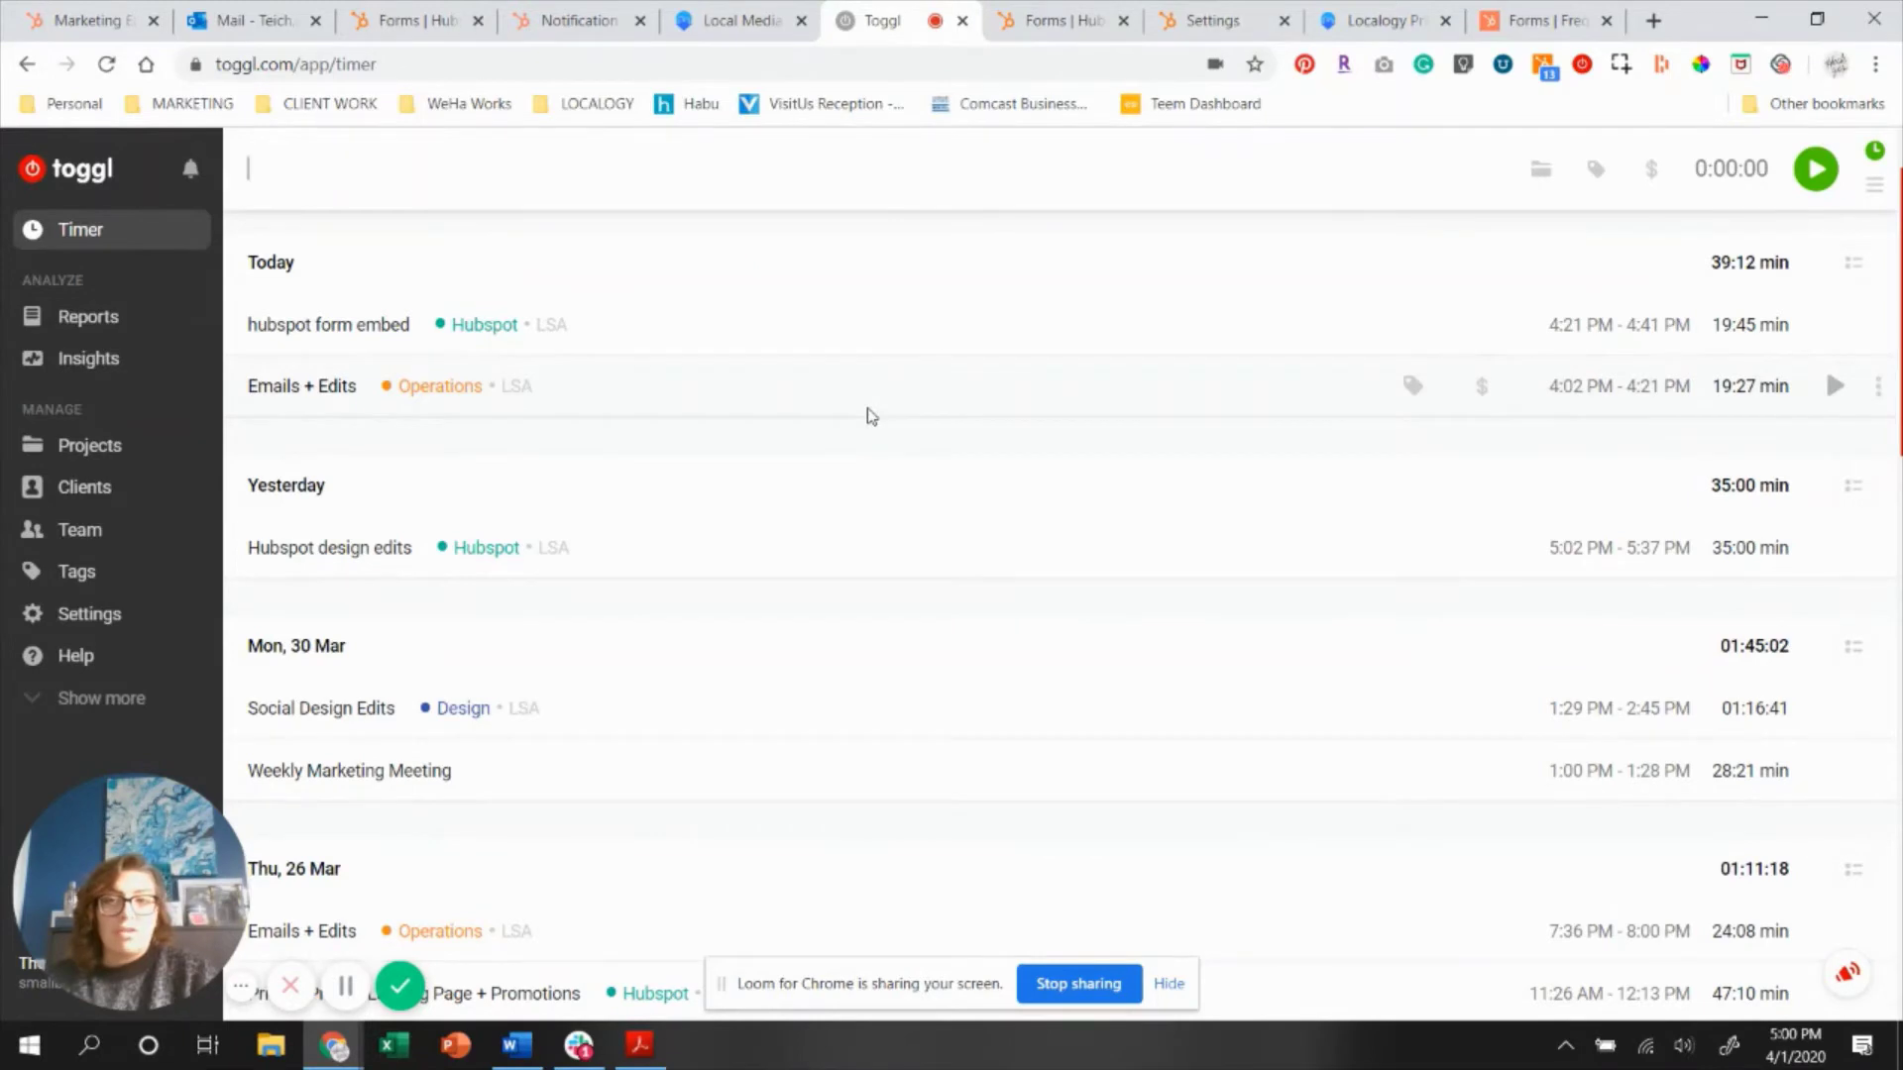
# Delete yesterday's "Hubspot design edits" entry from the time log.
pyautogui.scroll(1, 971, 349)
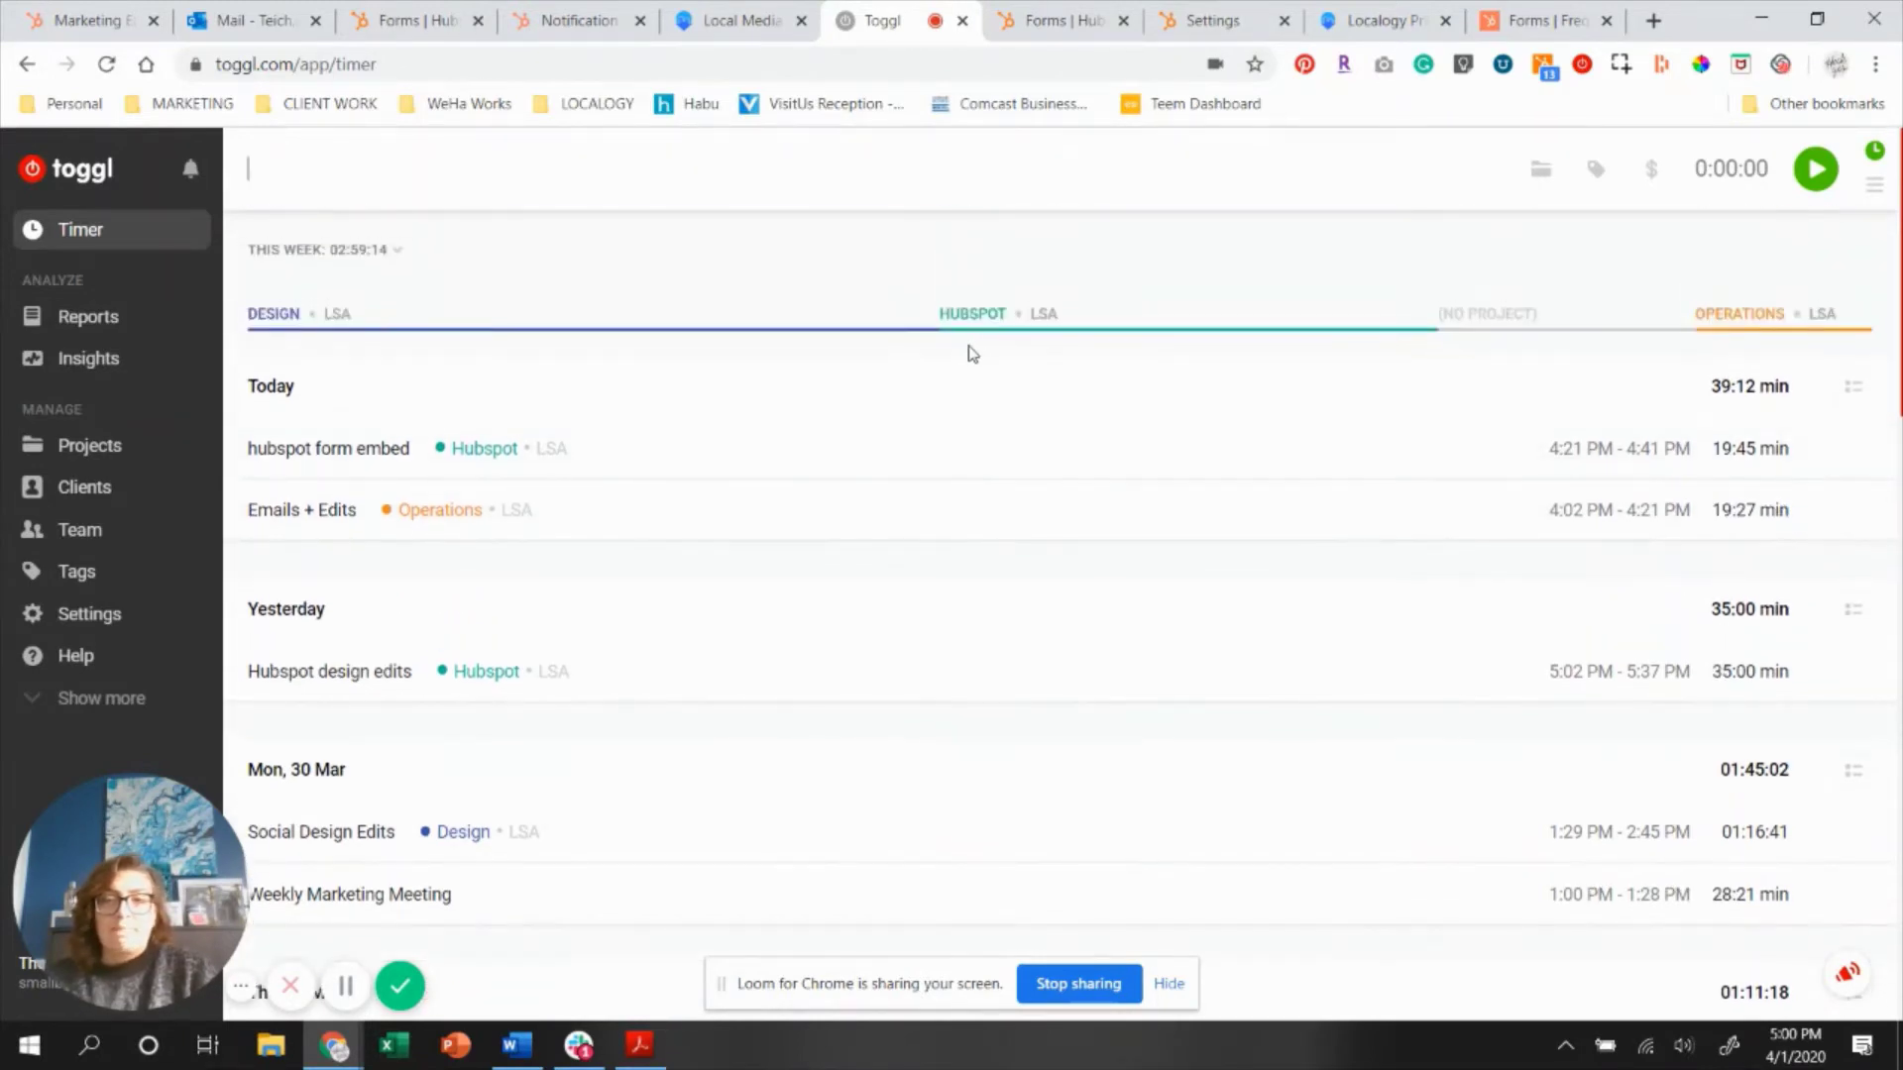
pyautogui.scroll(-3, 832, 412)
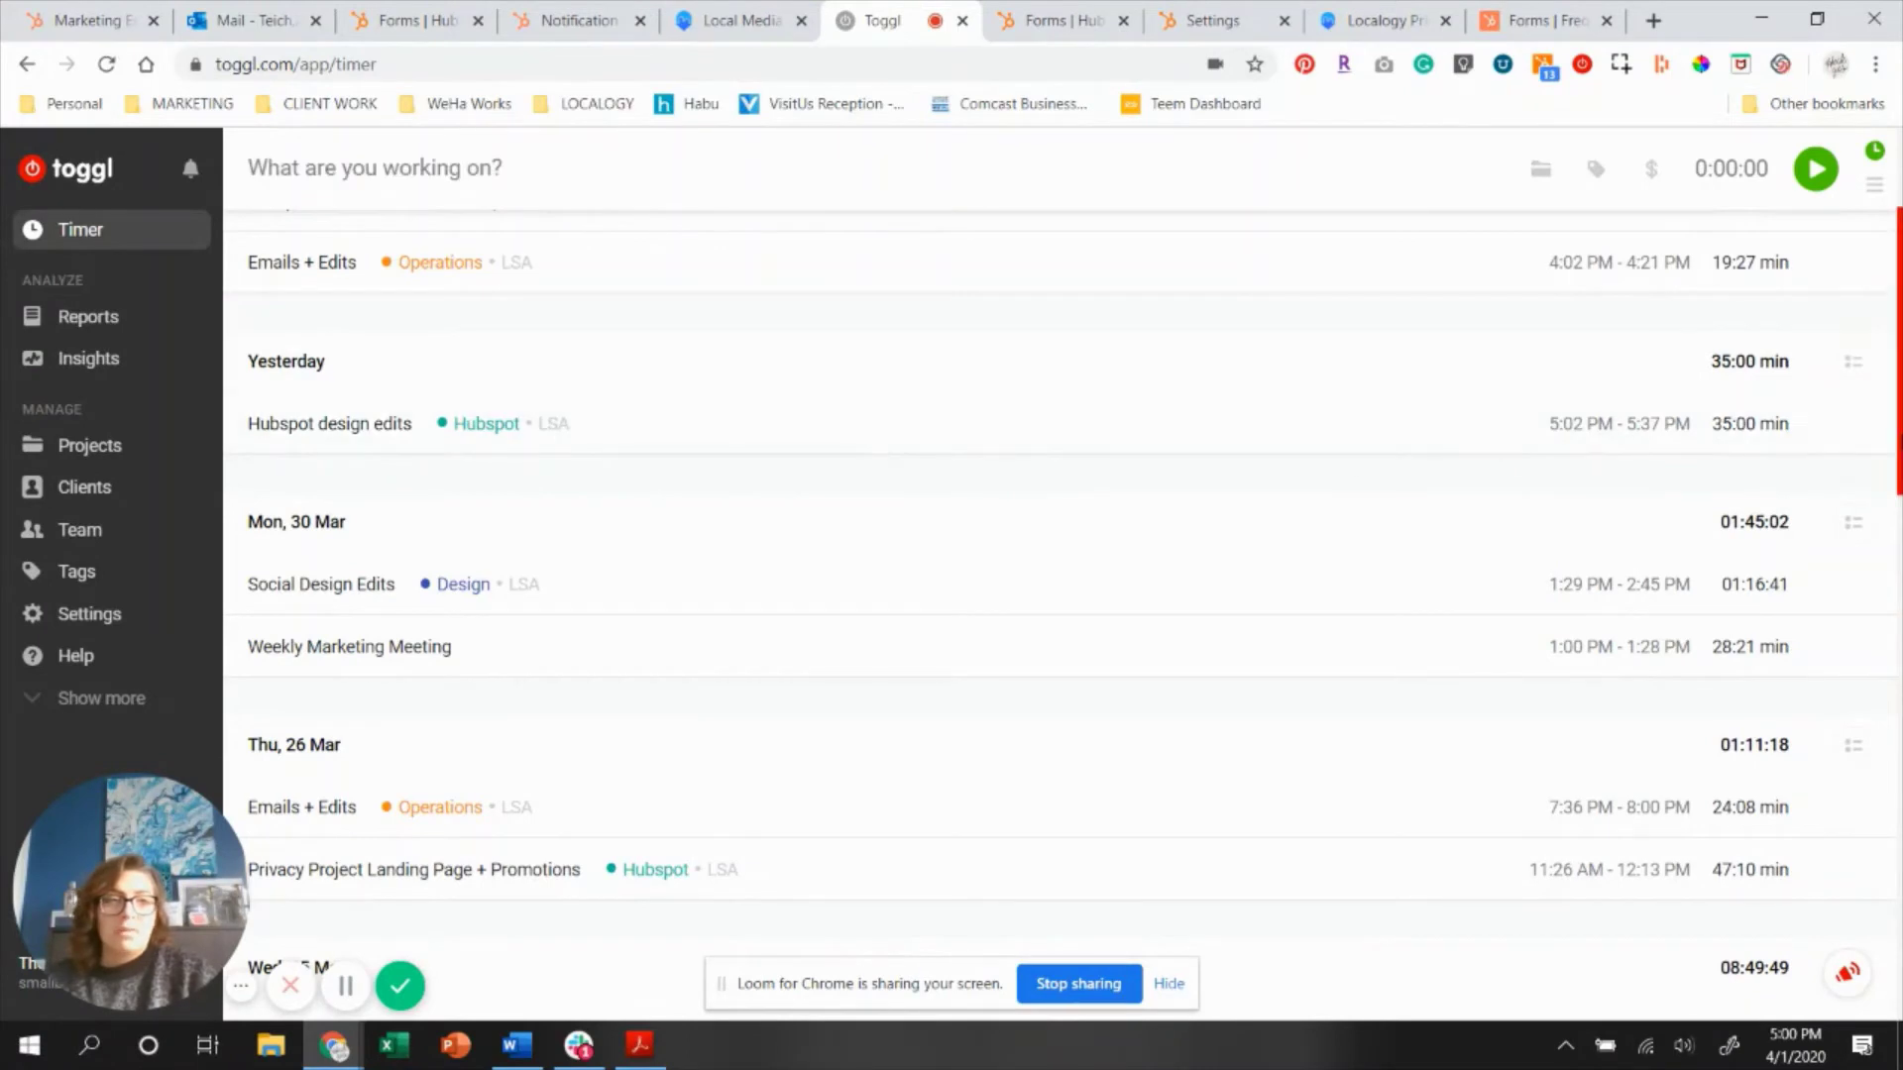
pyautogui.click(1878, 426)
pyautogui.click(1799, 556)
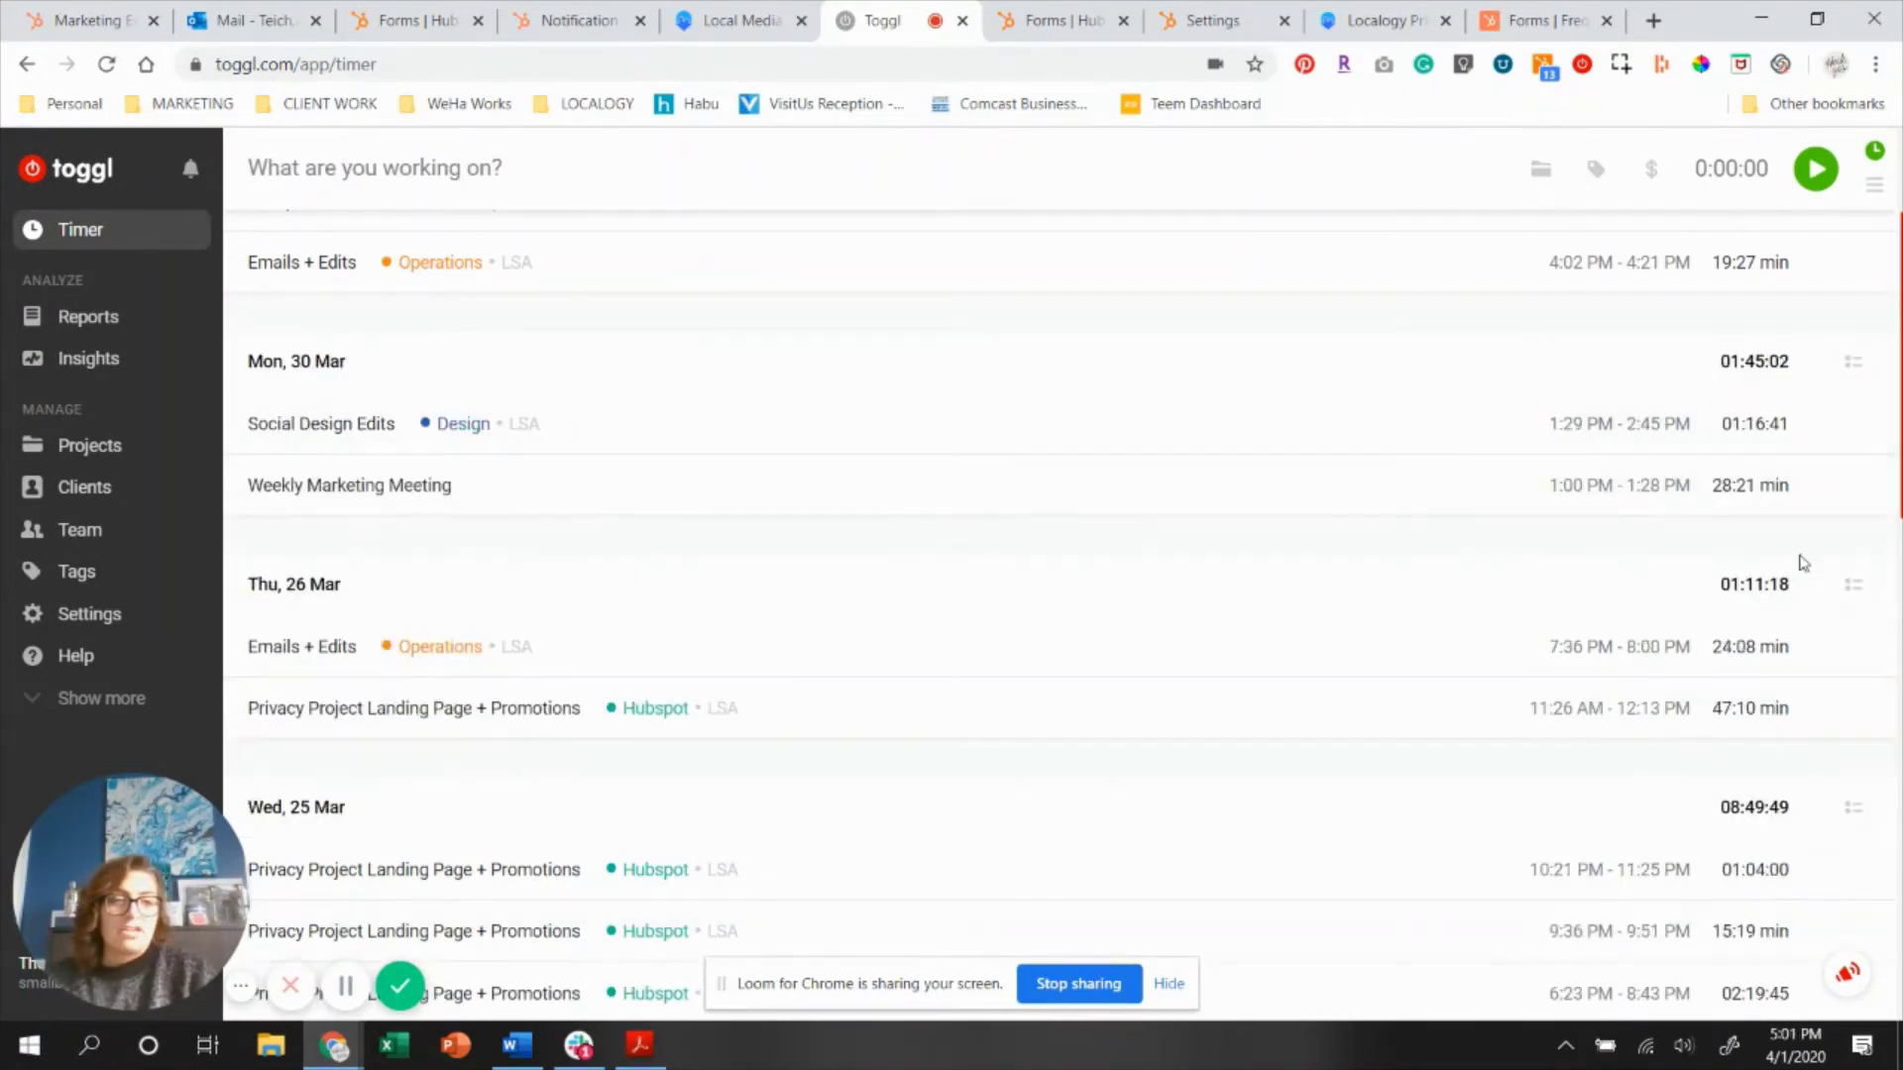
pyautogui.scroll(3, 953, 533)
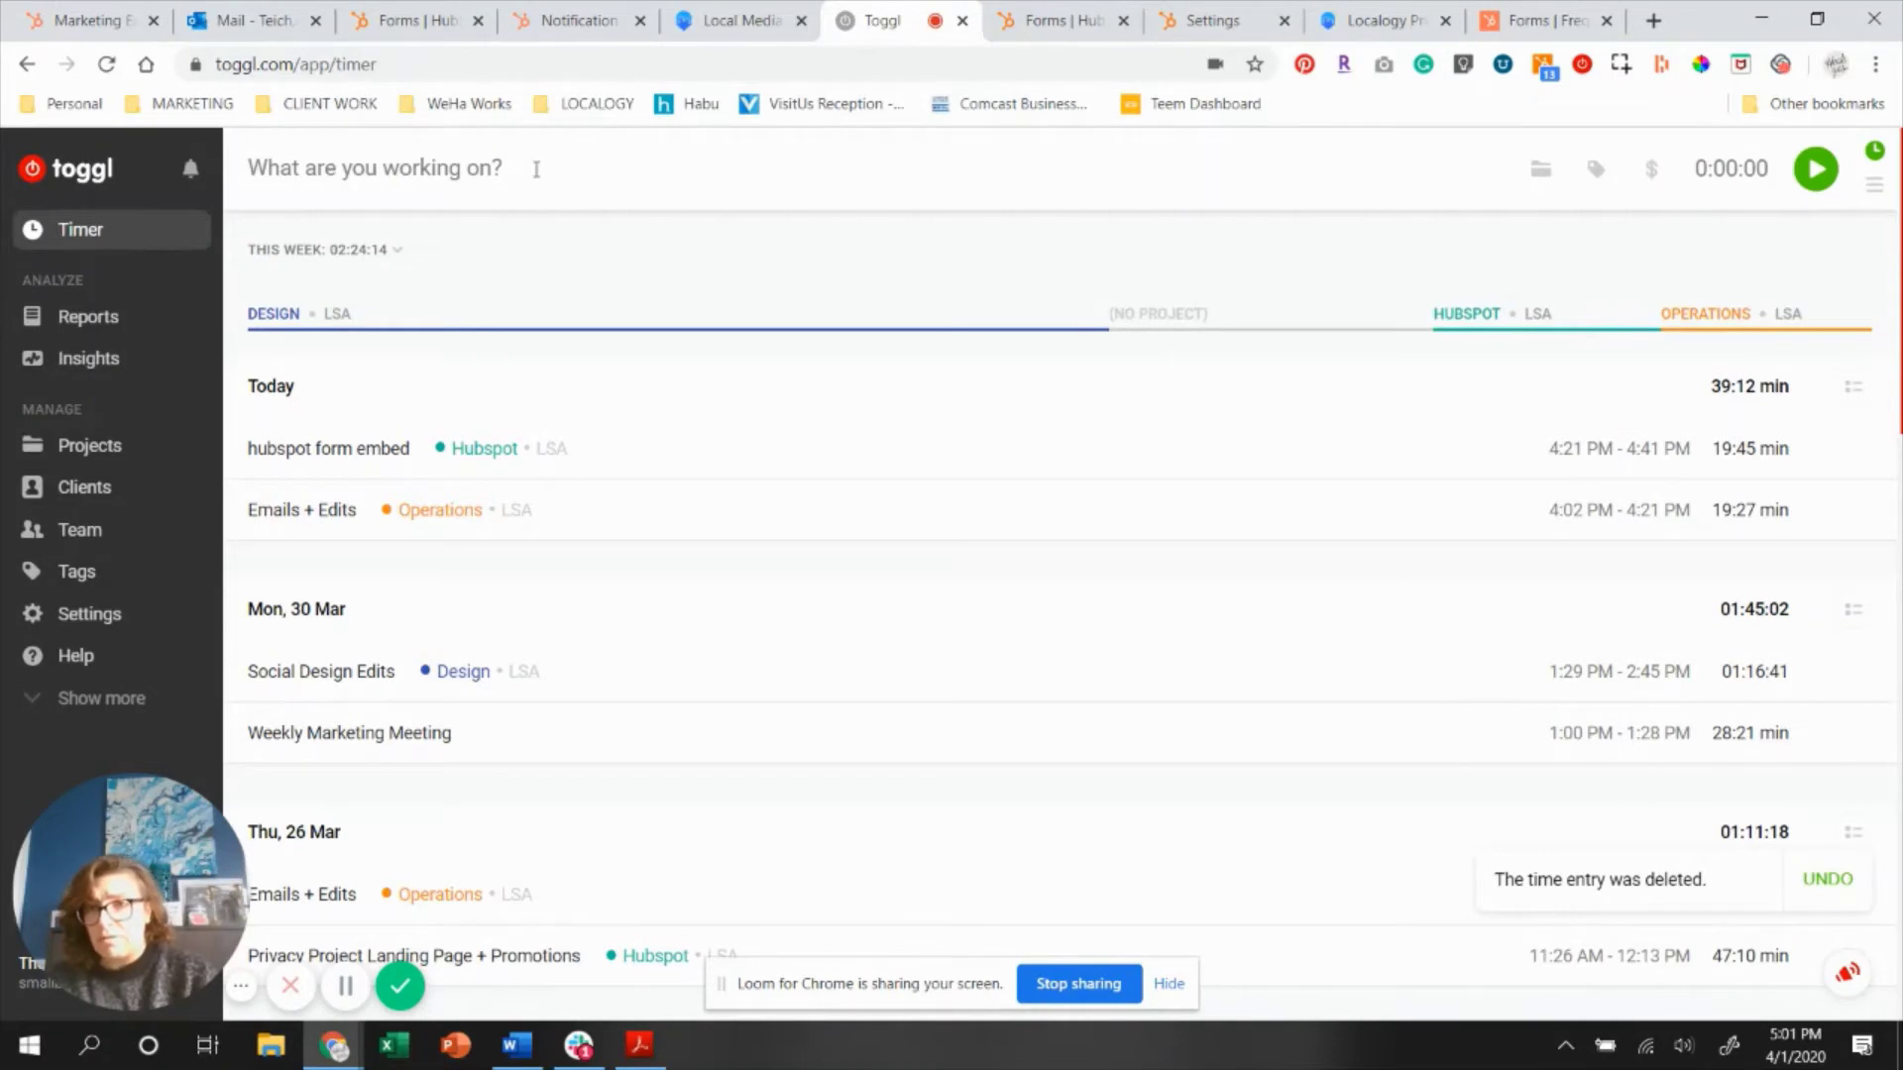
# Create a private project named "MARKETING" for the client The Small Business Collective Clients.
pyautogui.click(97, 454)
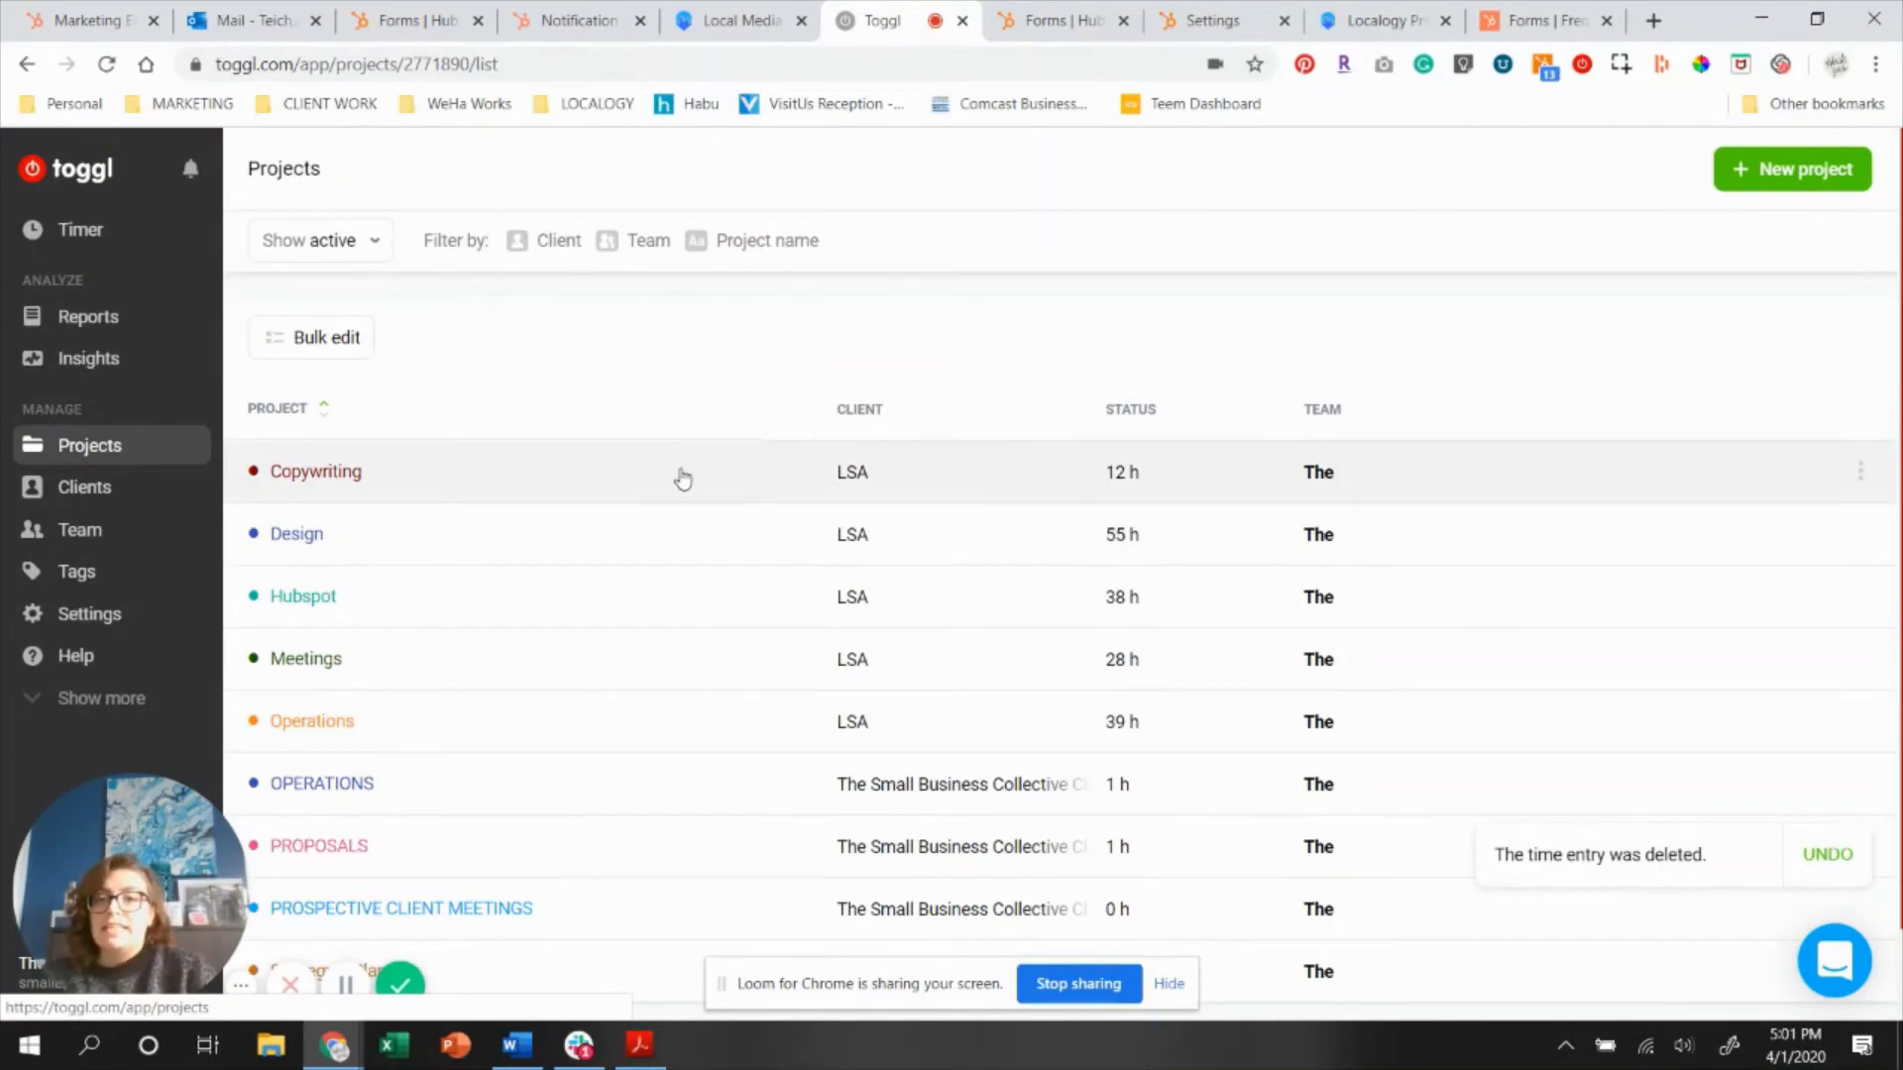
pyautogui.scroll(-1, 682, 479)
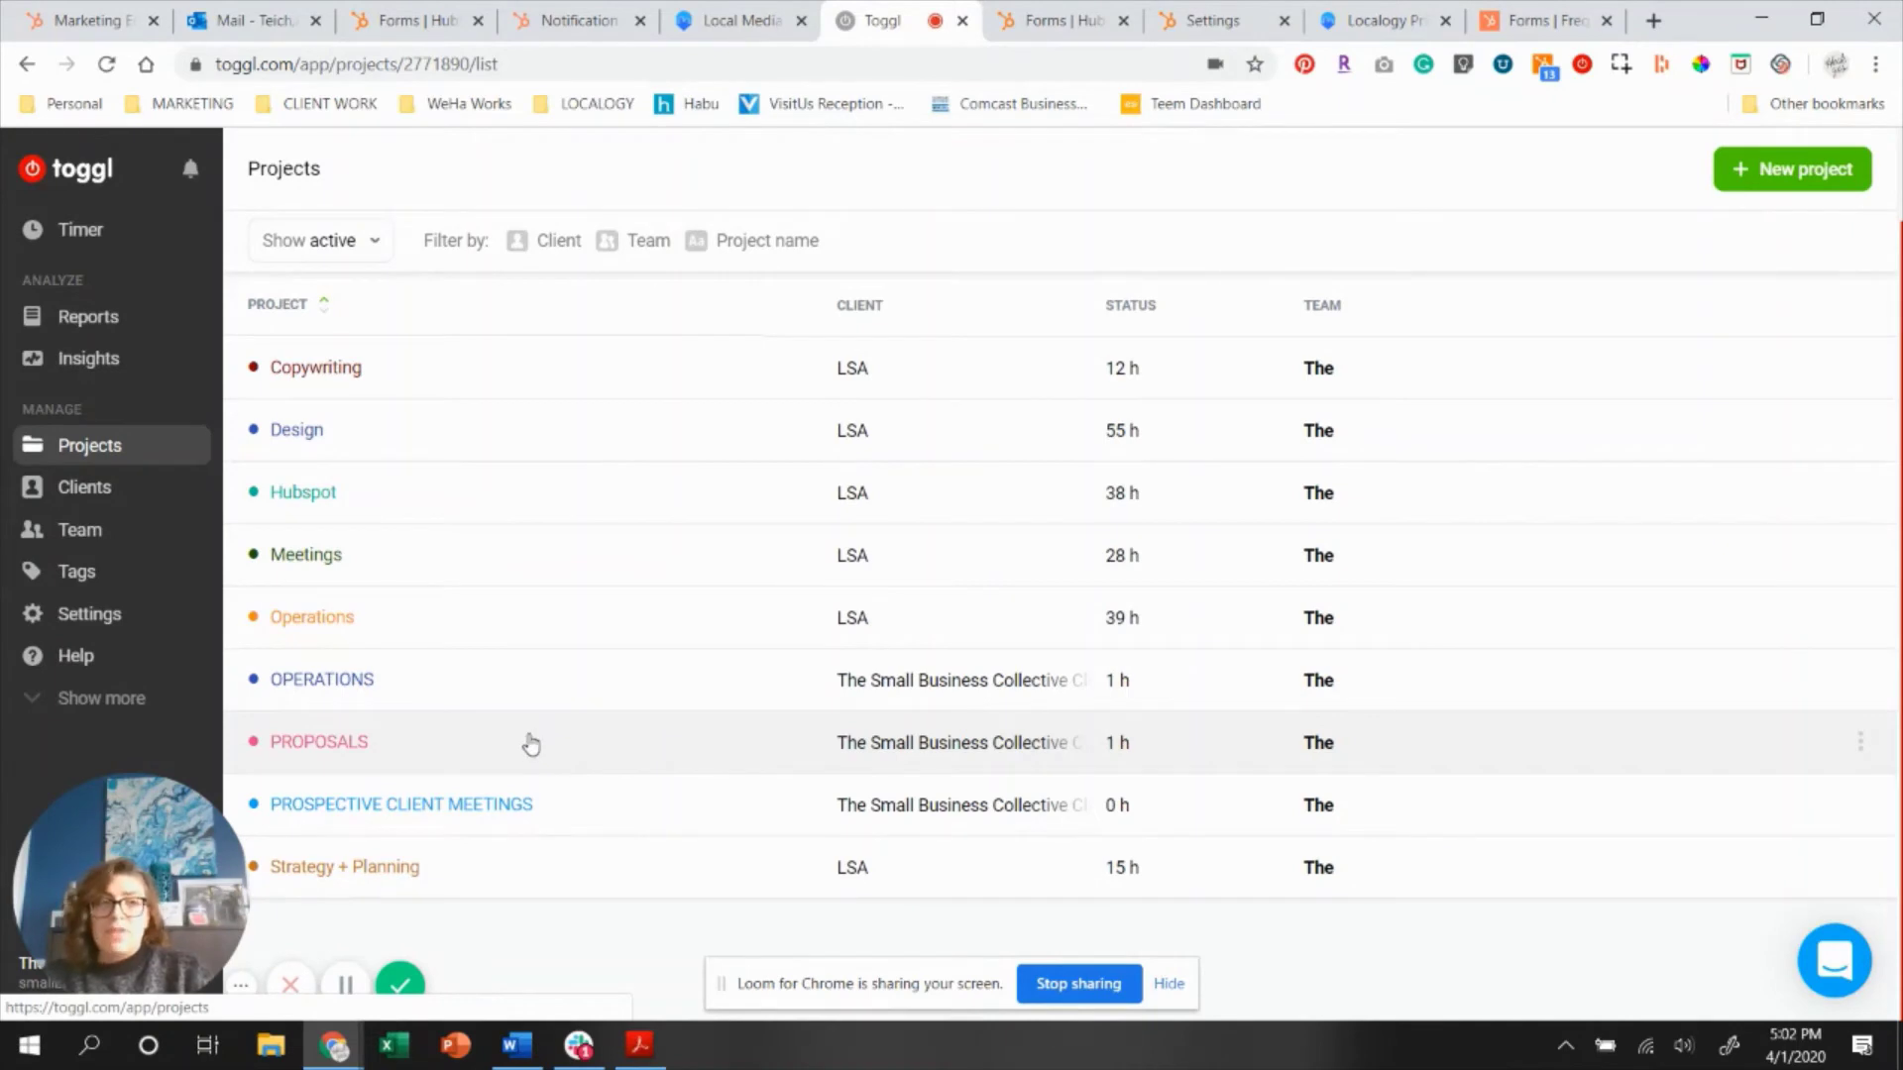
pyautogui.click(1789, 172)
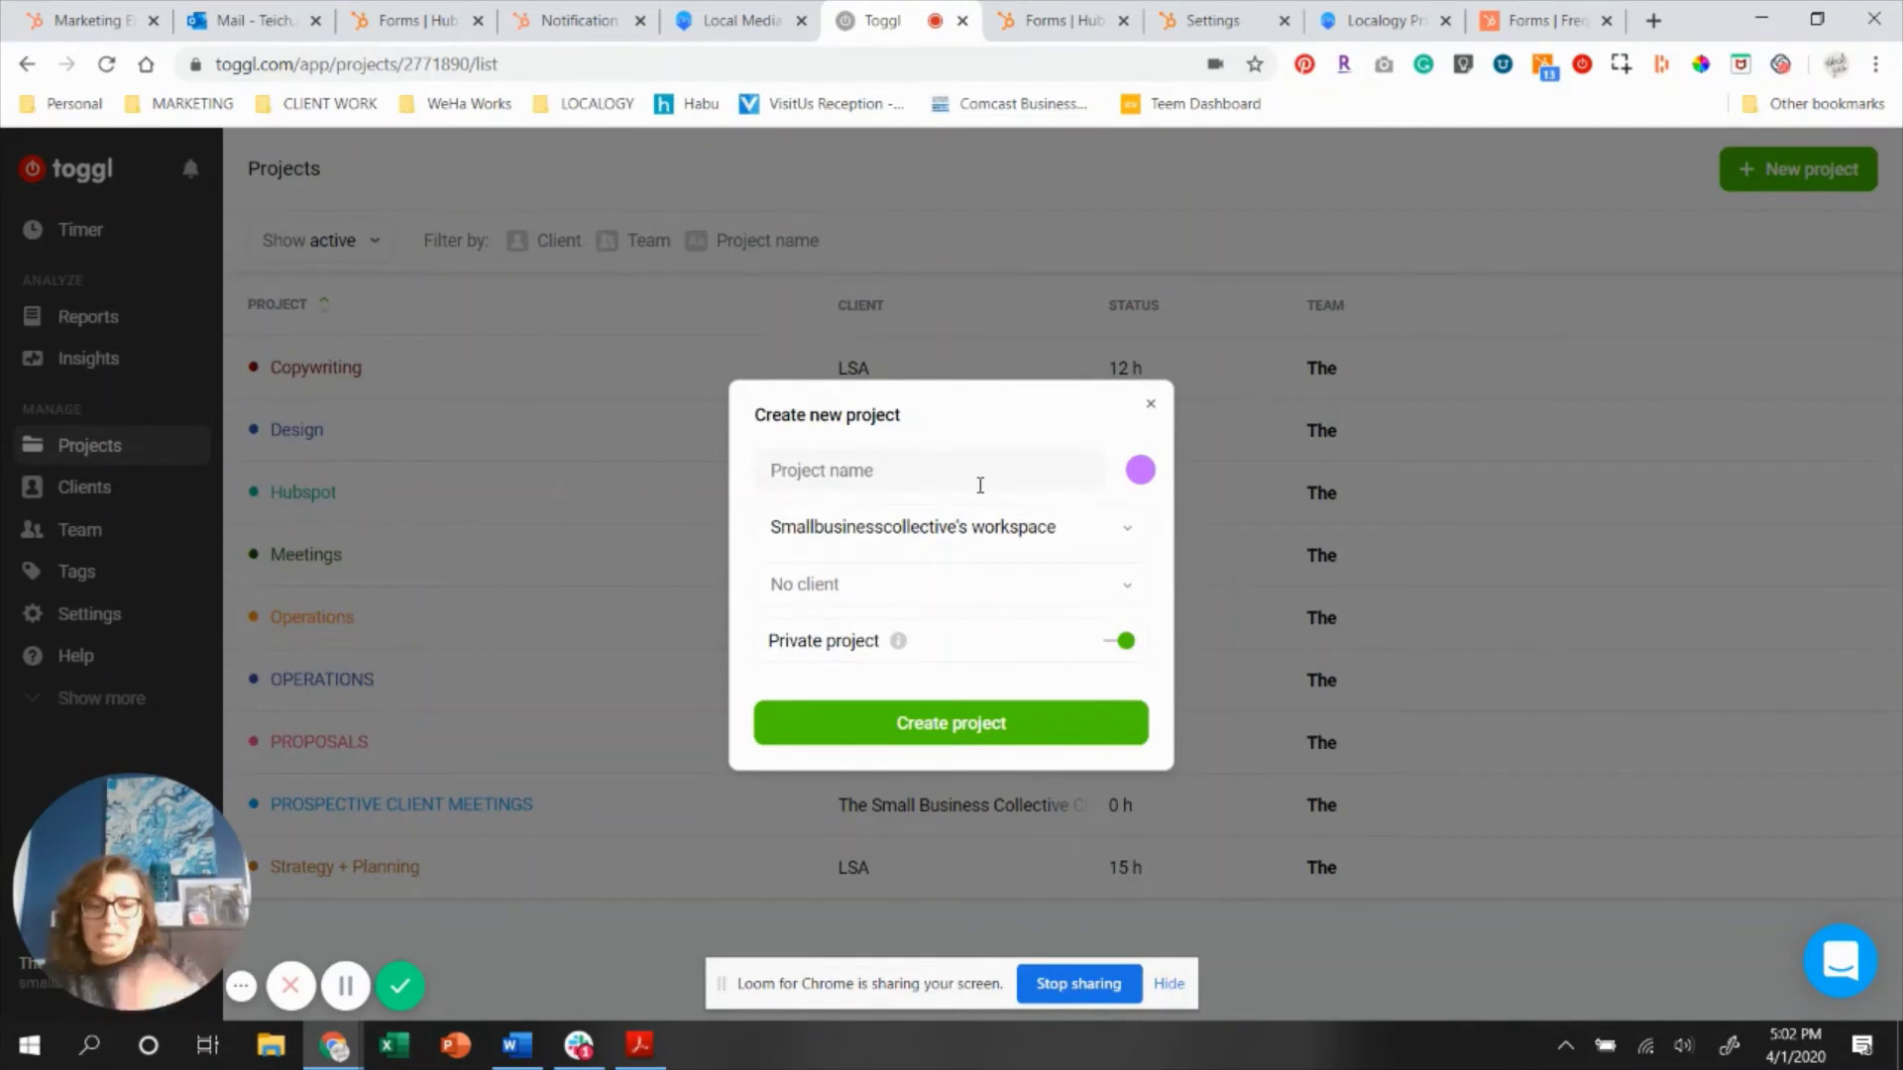
pyautogui.write('MARKETING')
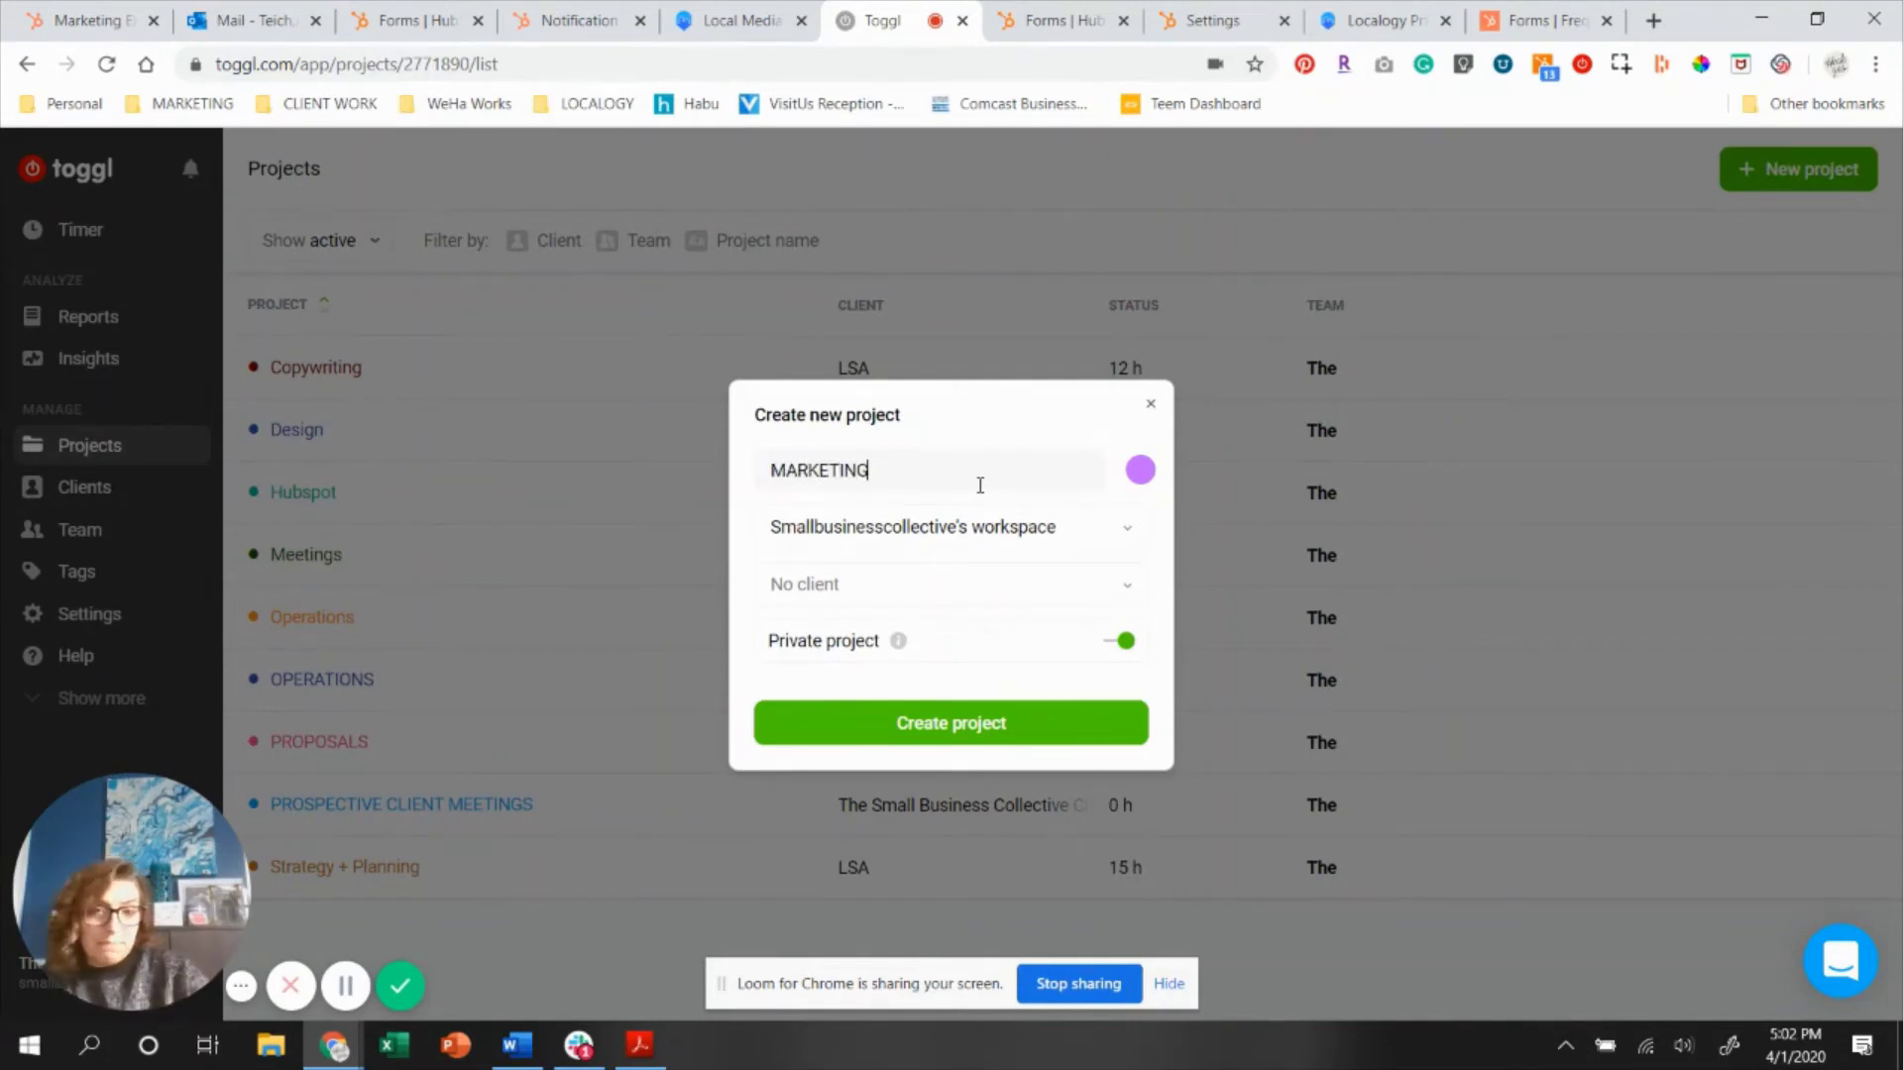
pyautogui.click(885, 591)
pyautogui.click(872, 792)
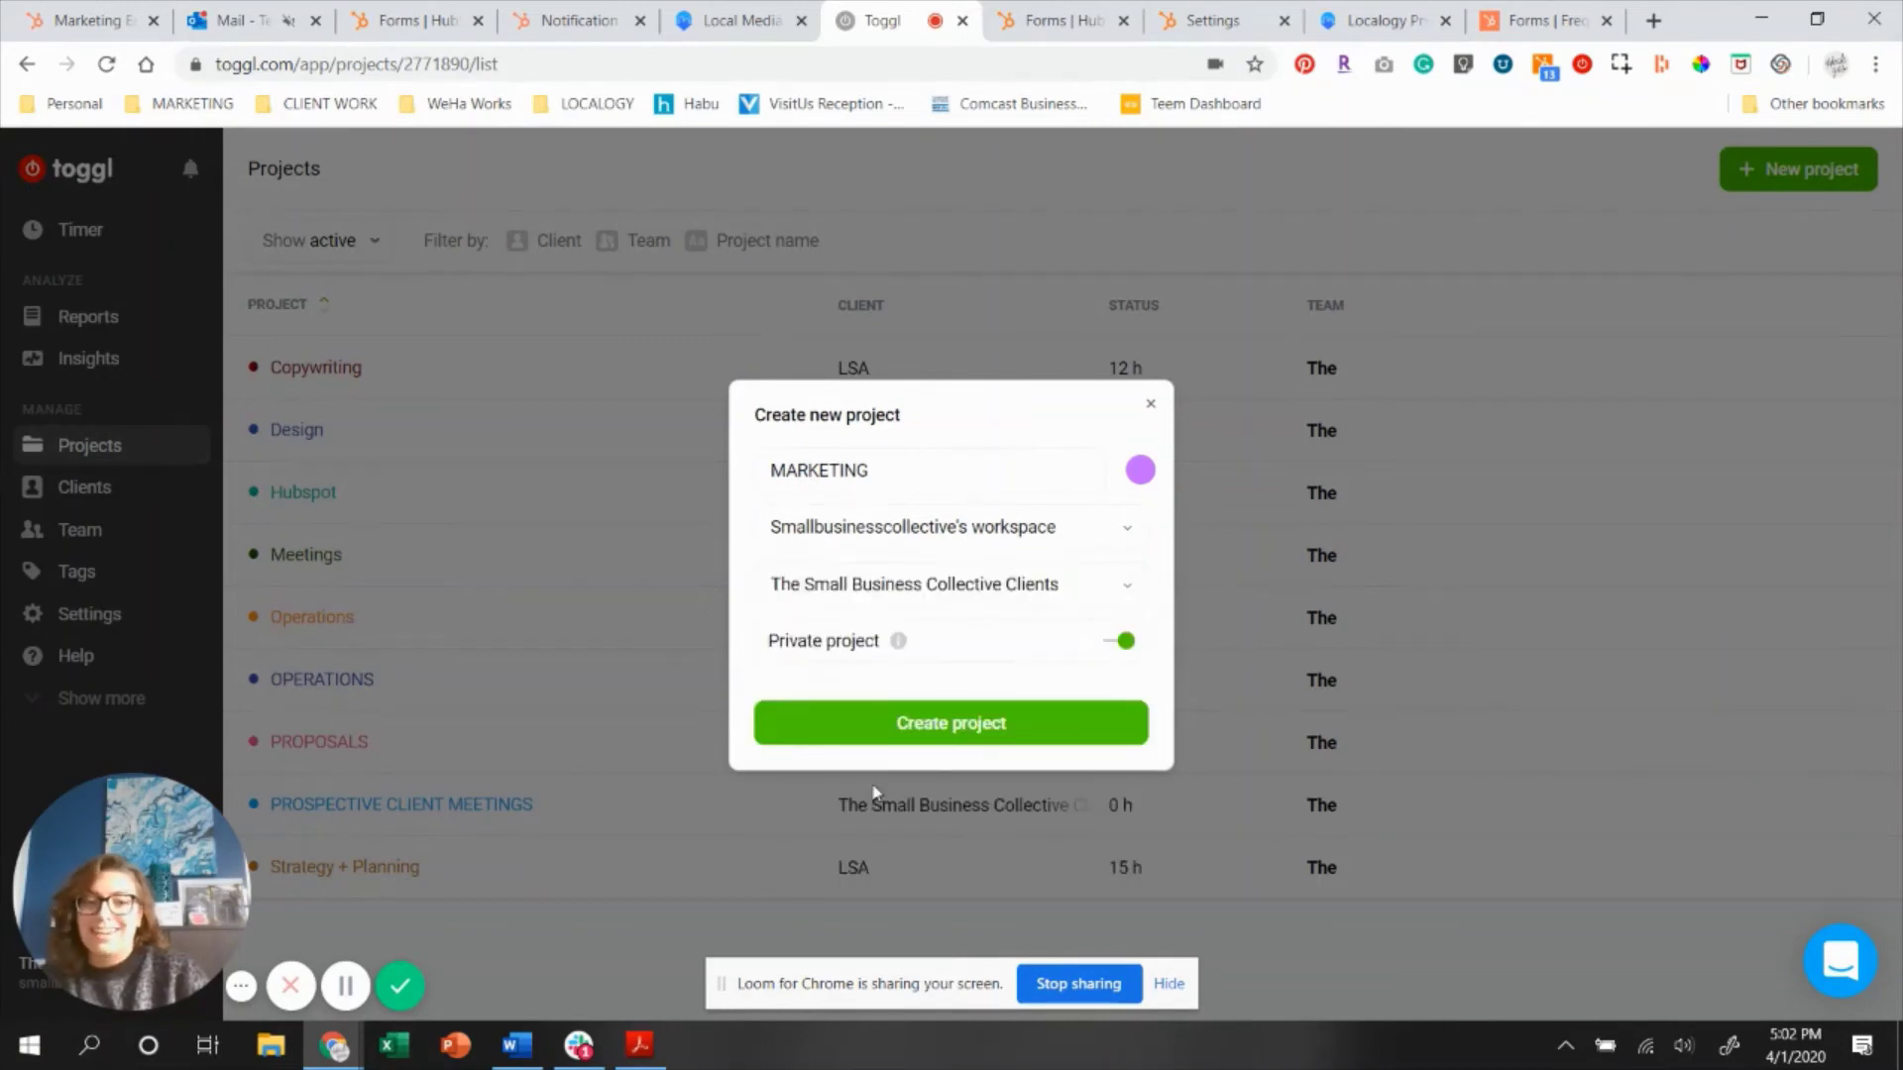
pyautogui.click(935, 723)
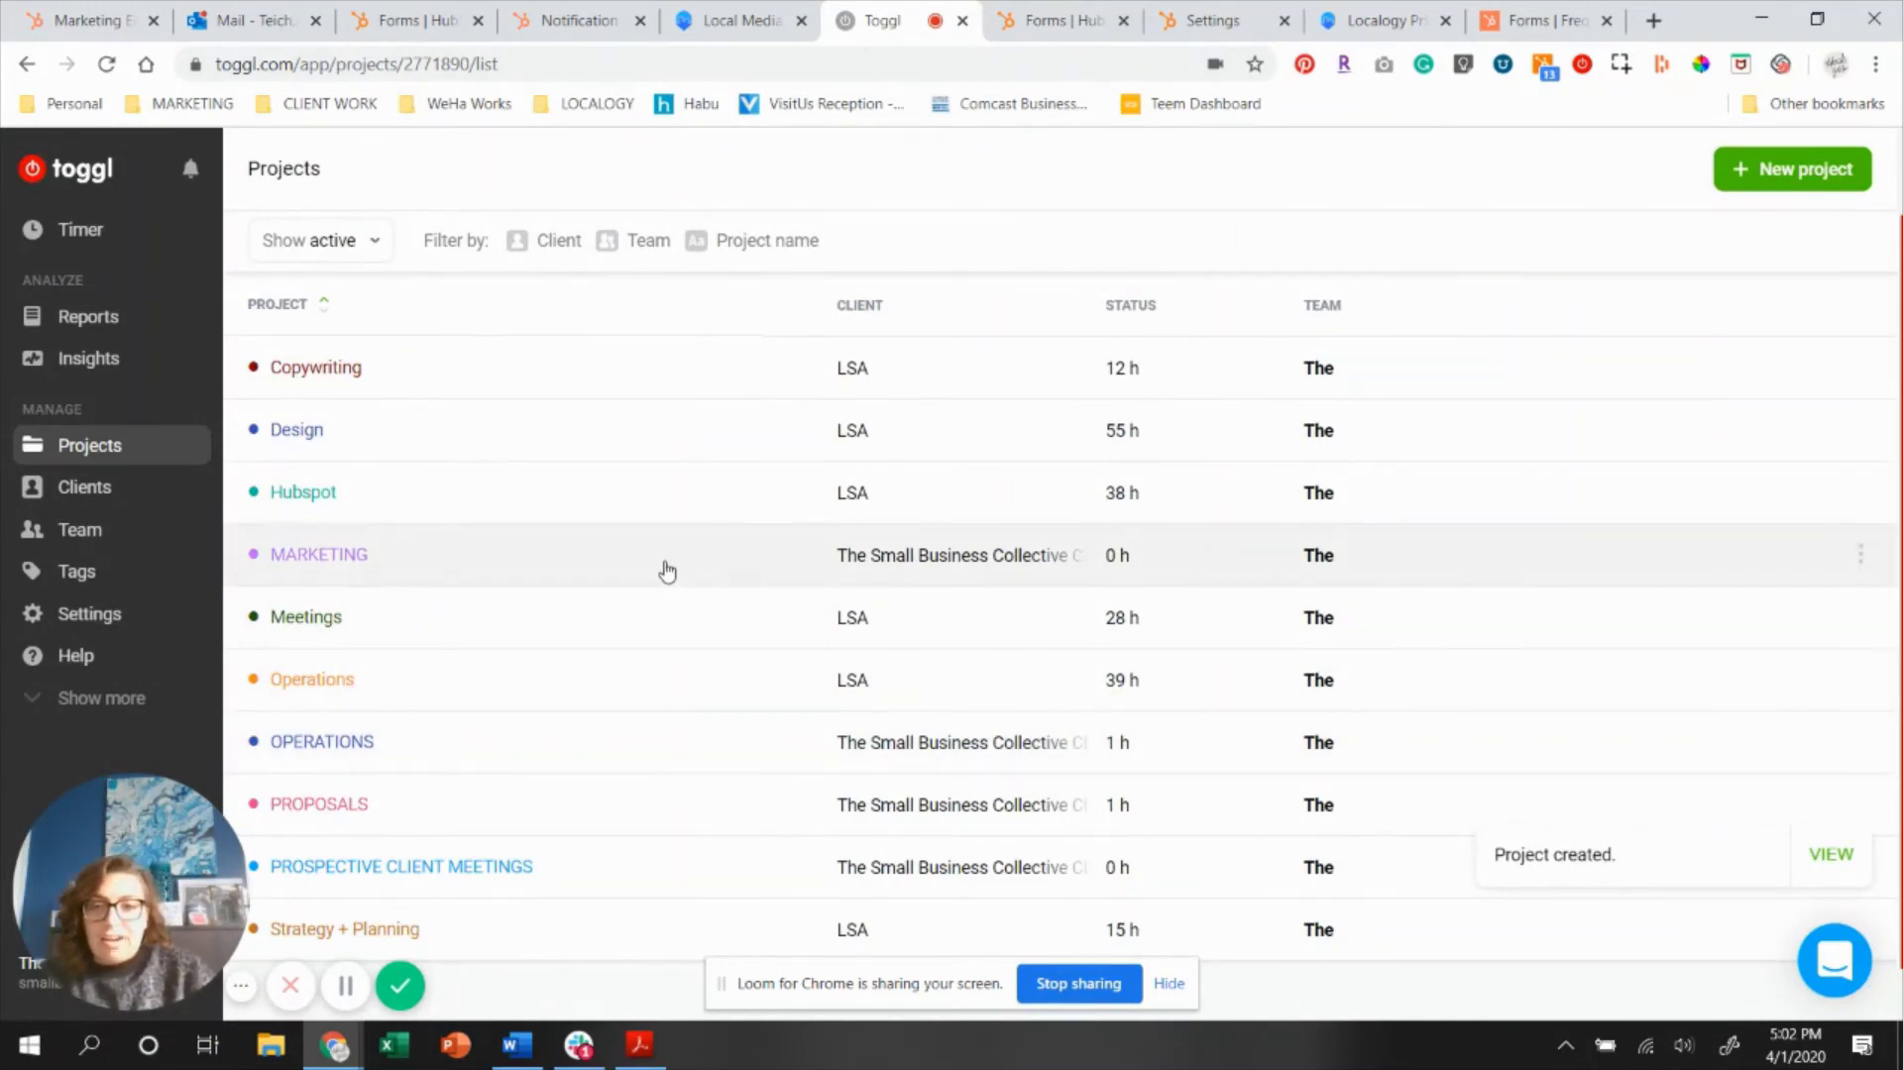
# Check which client projects can be assigned to a new time entry in the timer.
pyautogui.click(80, 232)
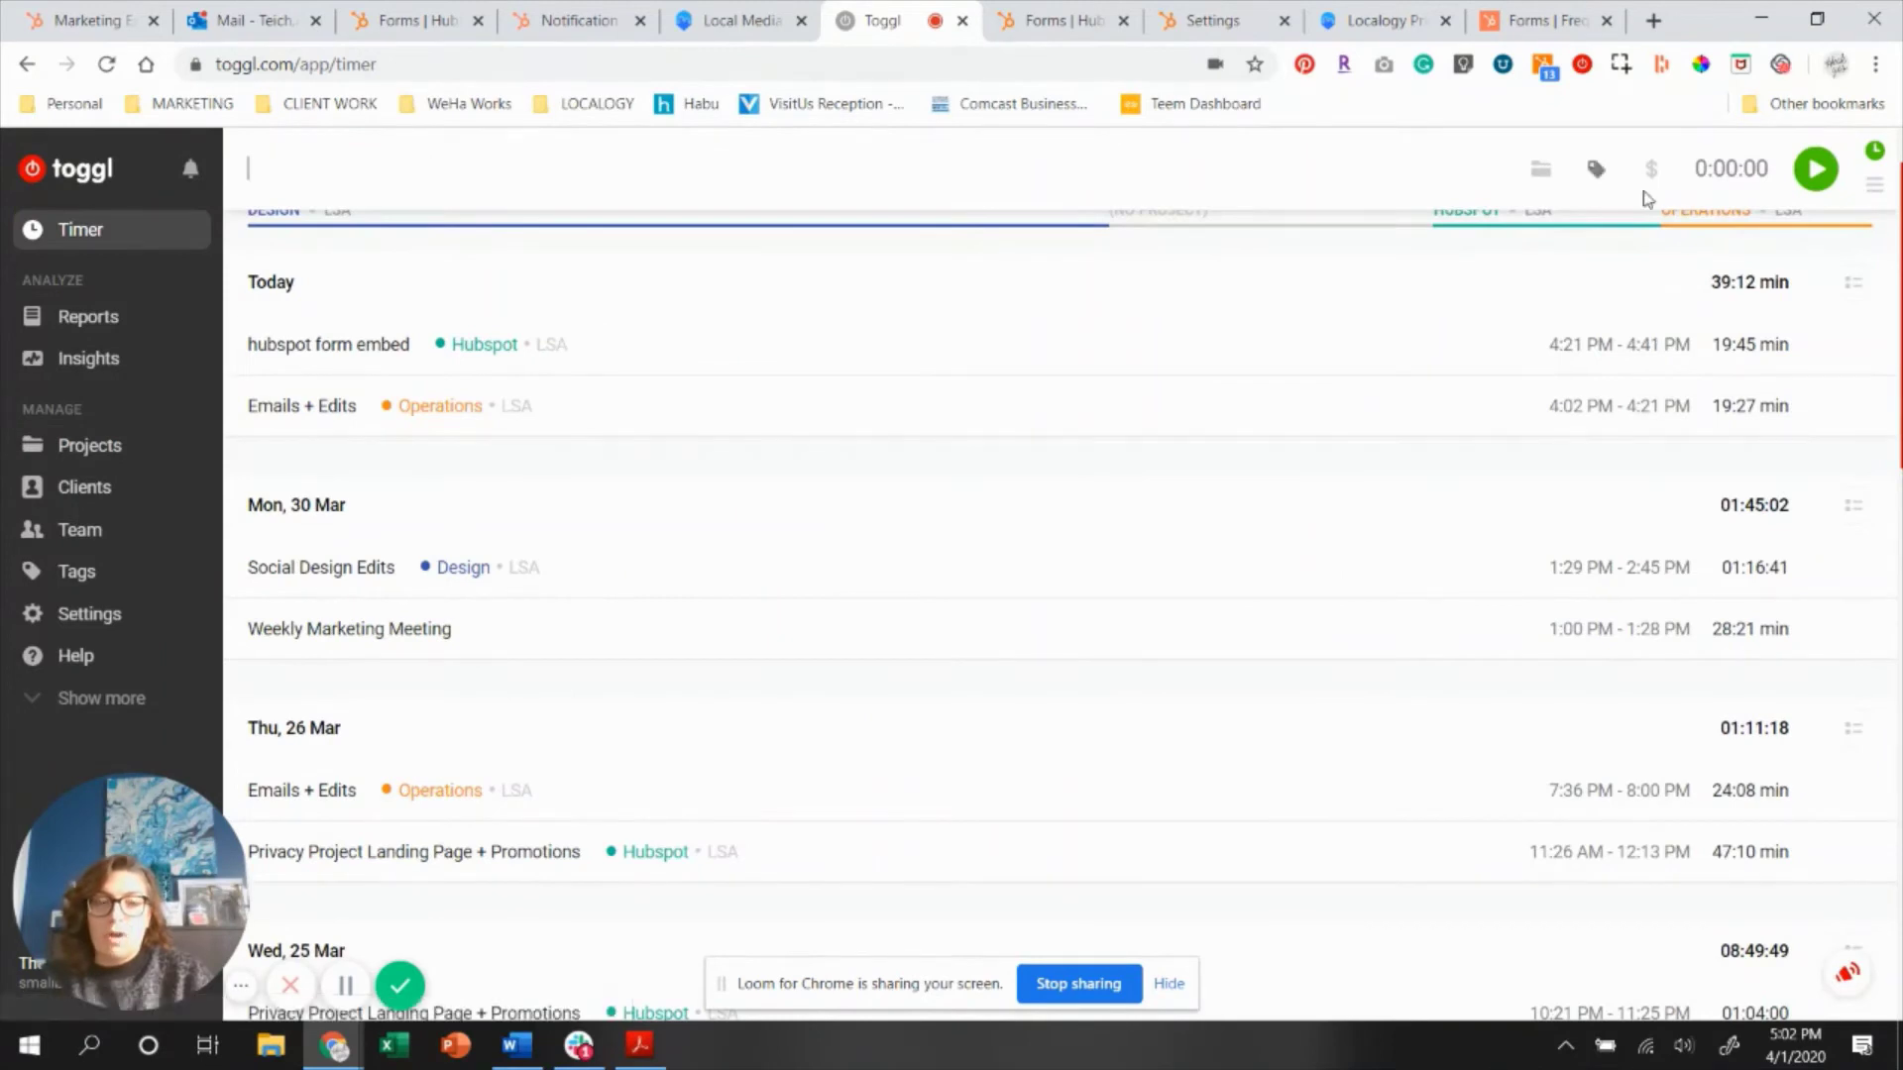
pyautogui.click(1543, 170)
pyautogui.scroll(-2, 1474, 383)
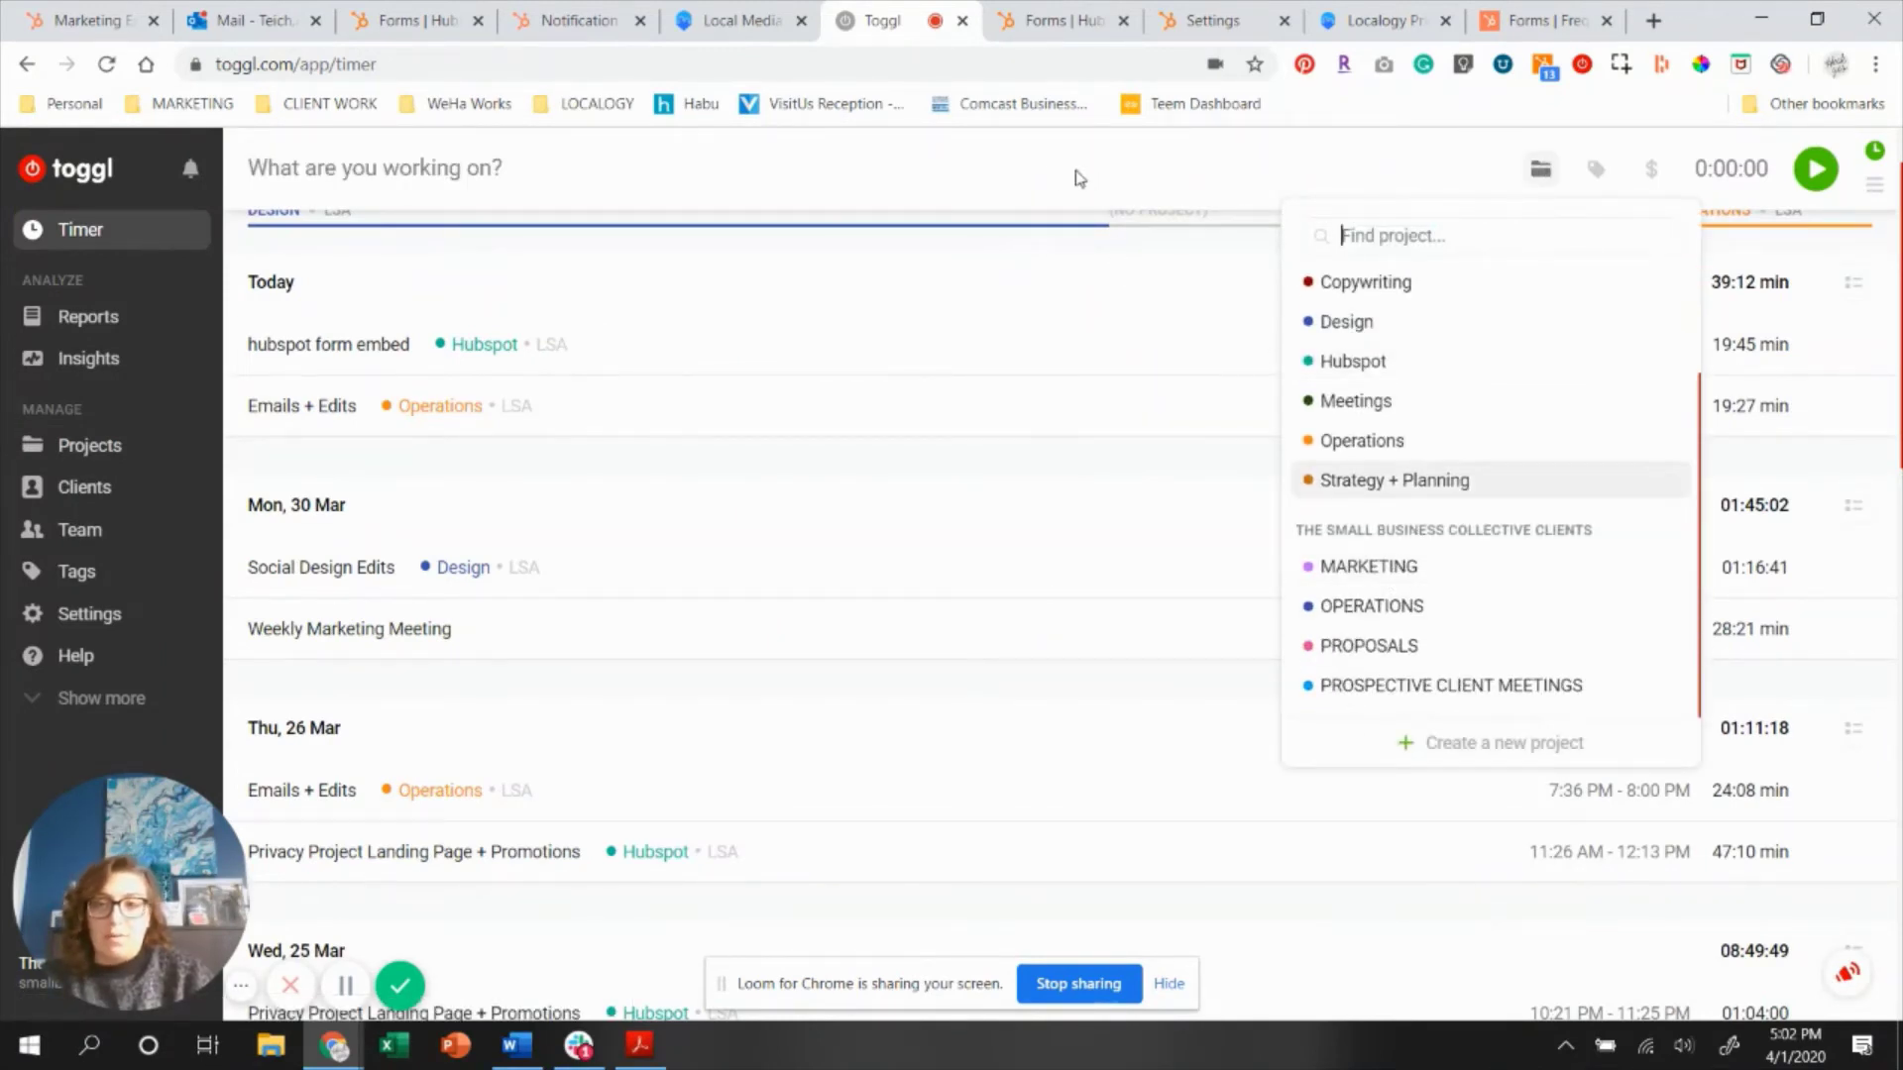
# View the summary report of hours clocked this week.
pyautogui.click(86, 316)
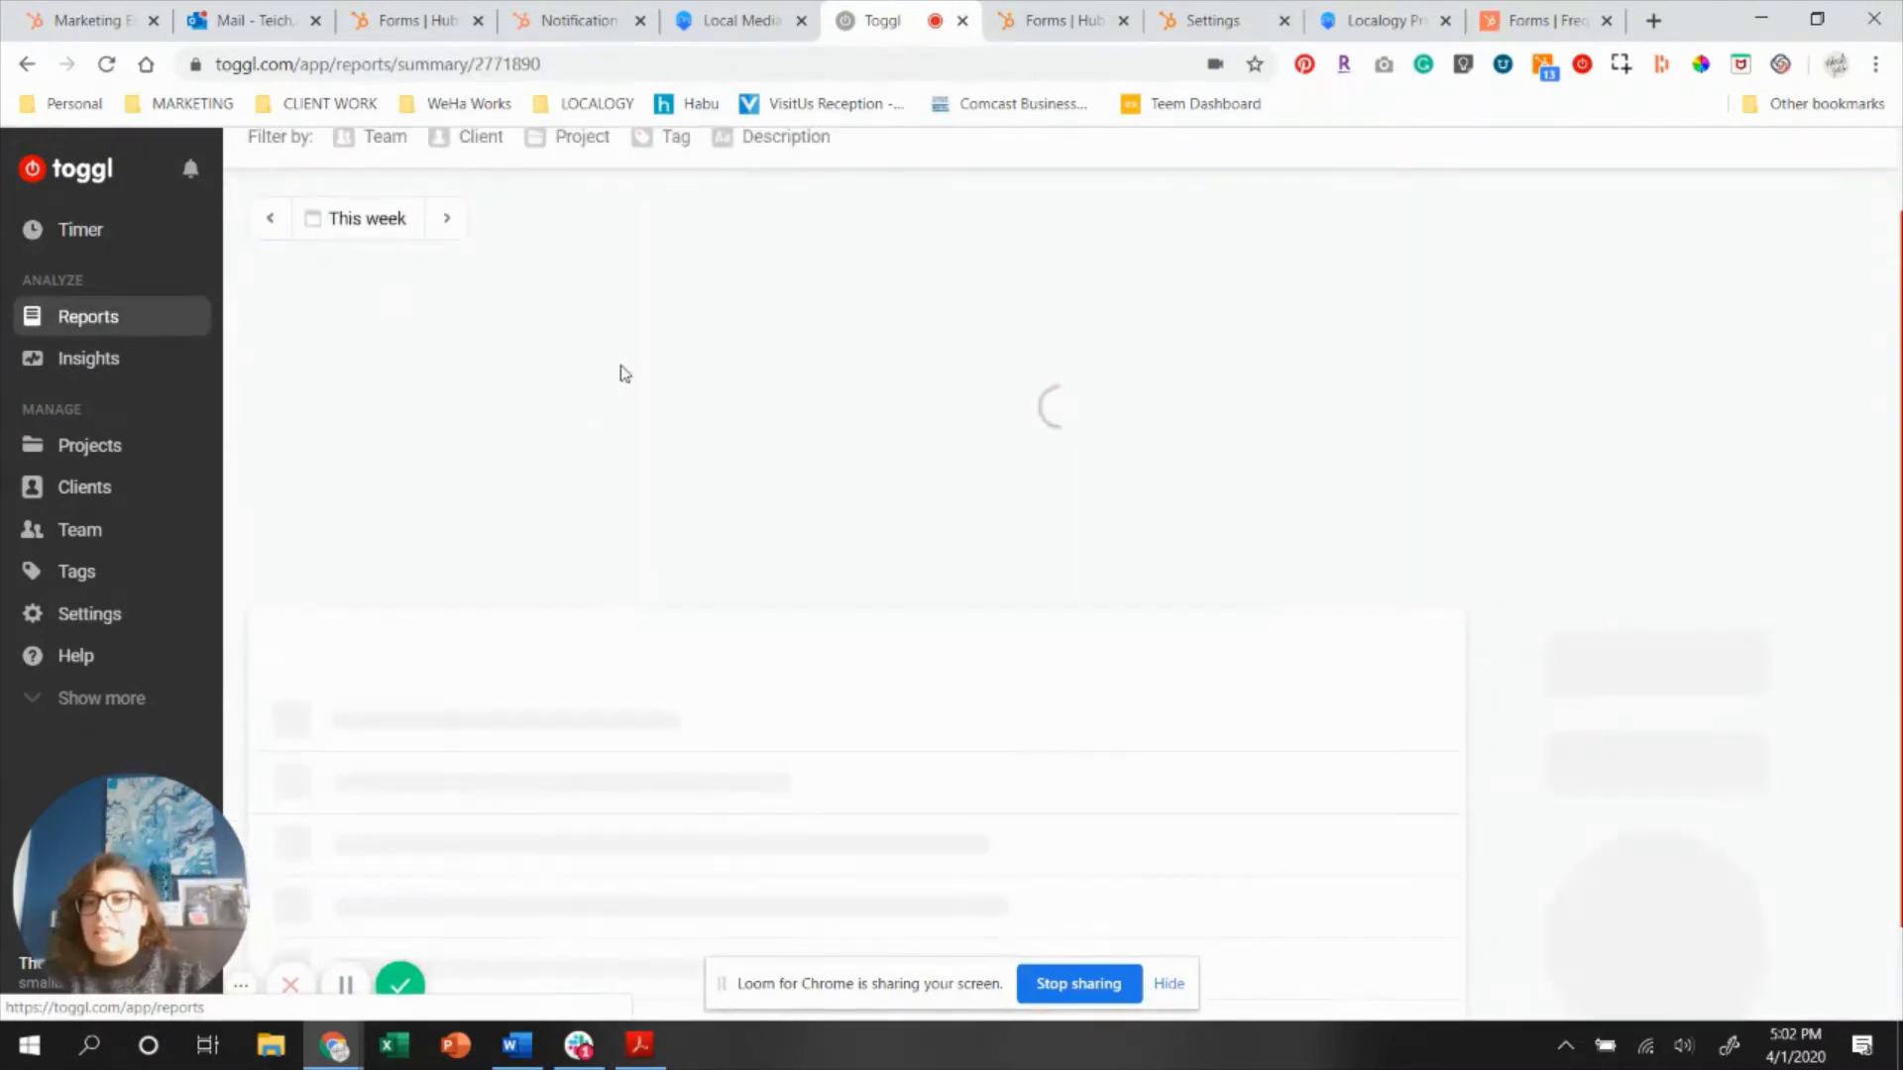
pyautogui.scroll(1, 593, 345)
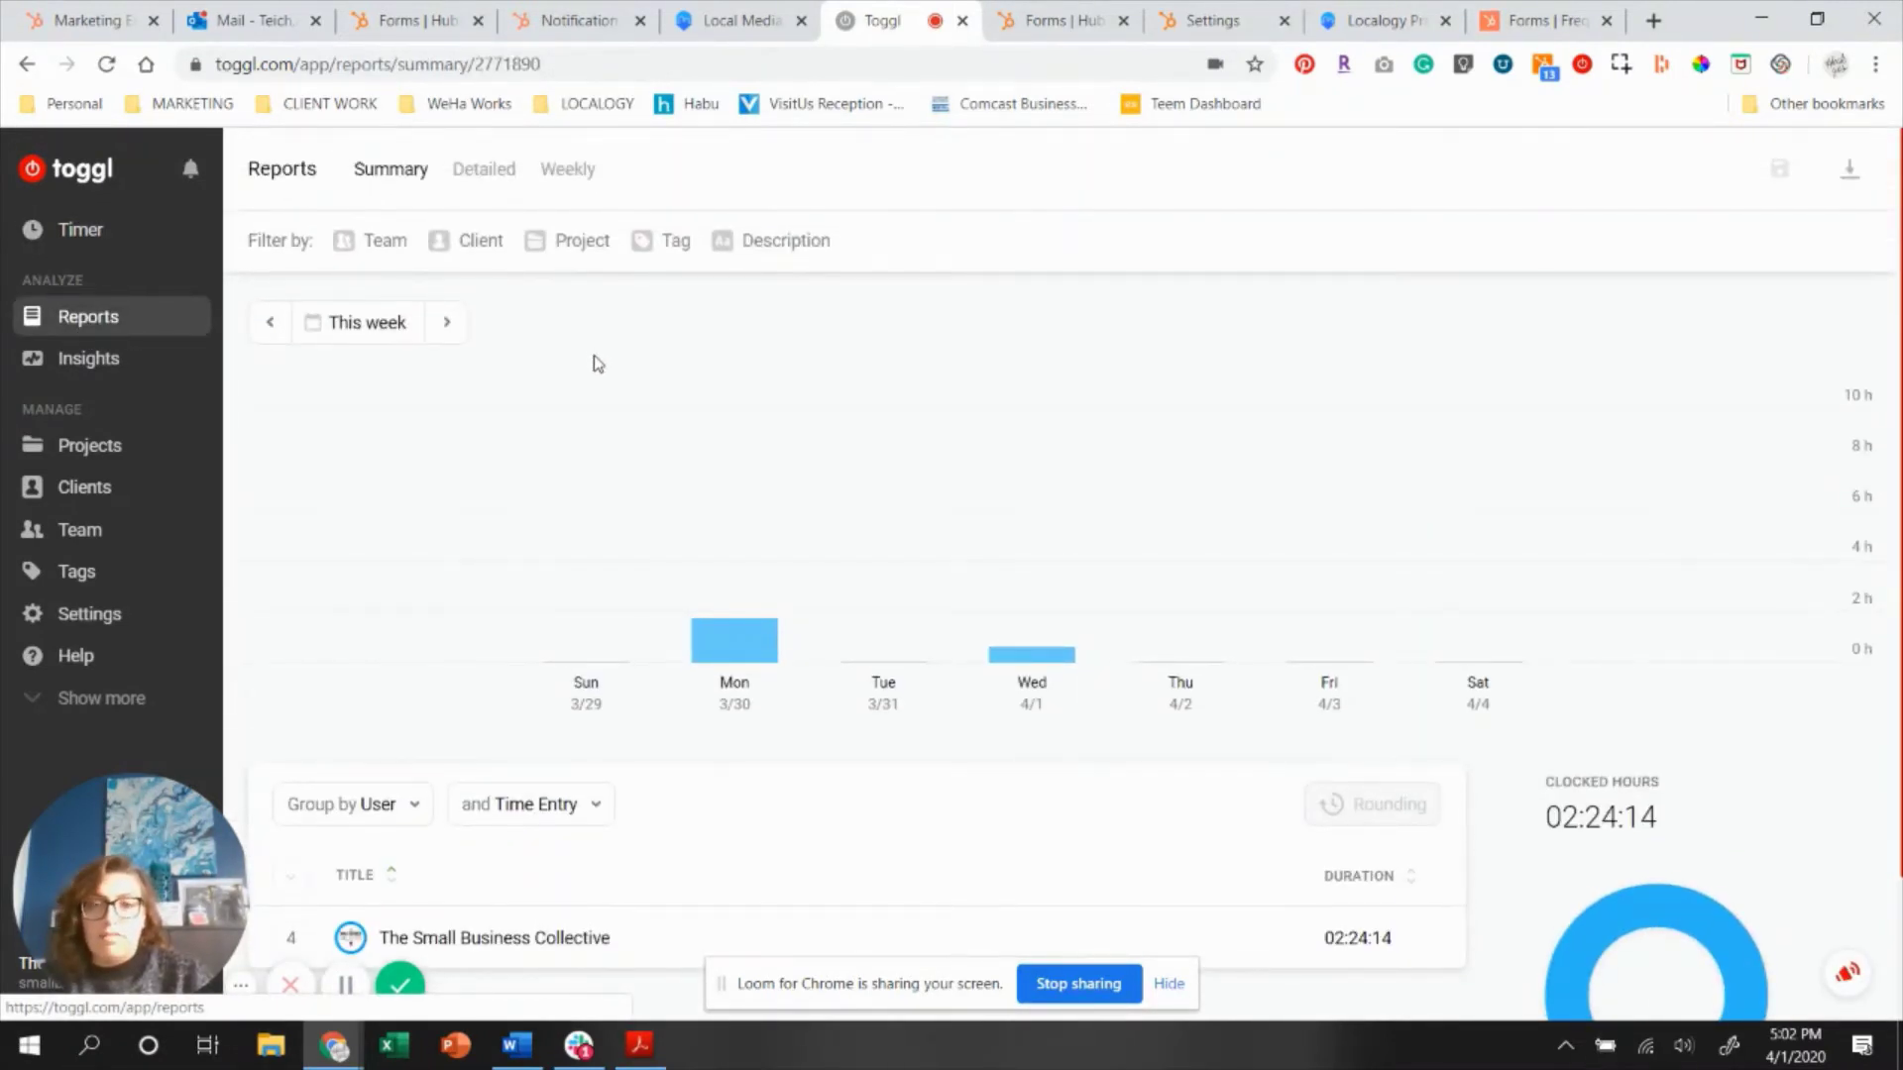
pyautogui.scroll(-2, 597, 364)
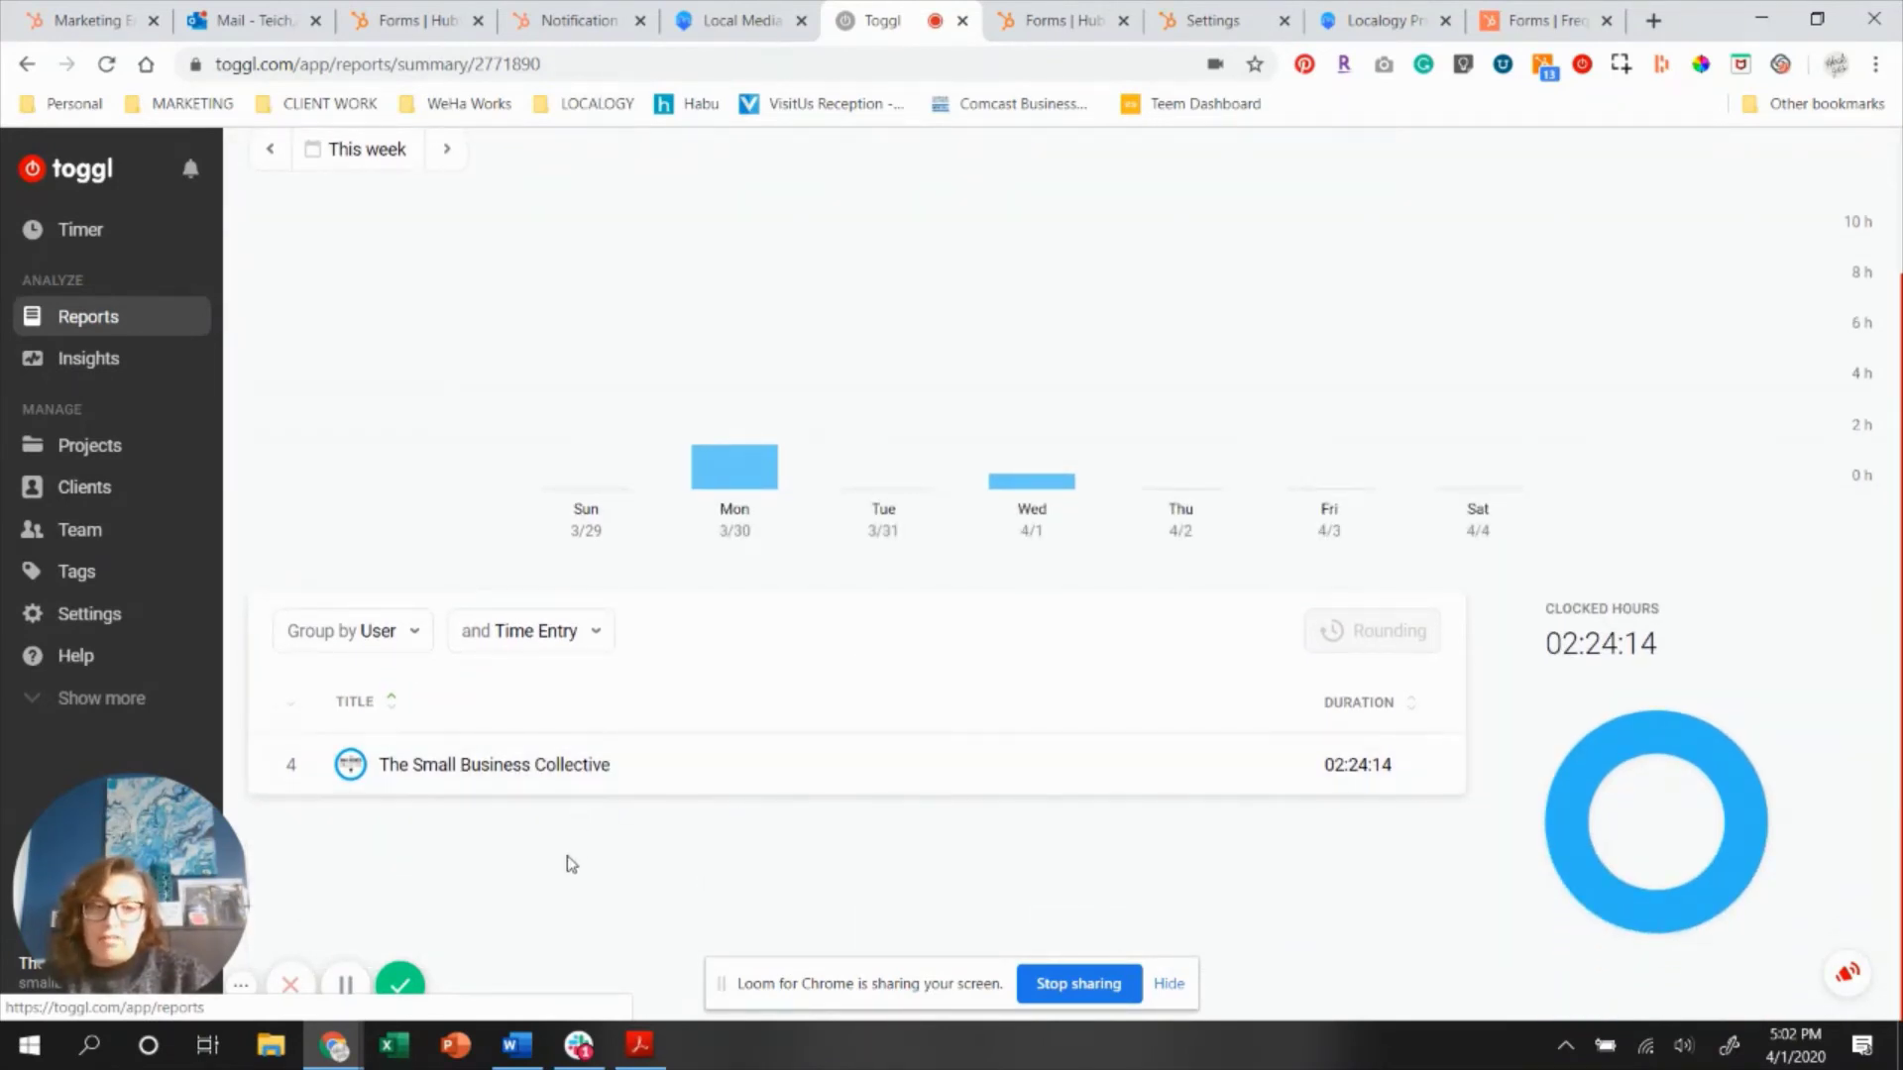
pyautogui.scroll(2, 570, 863)
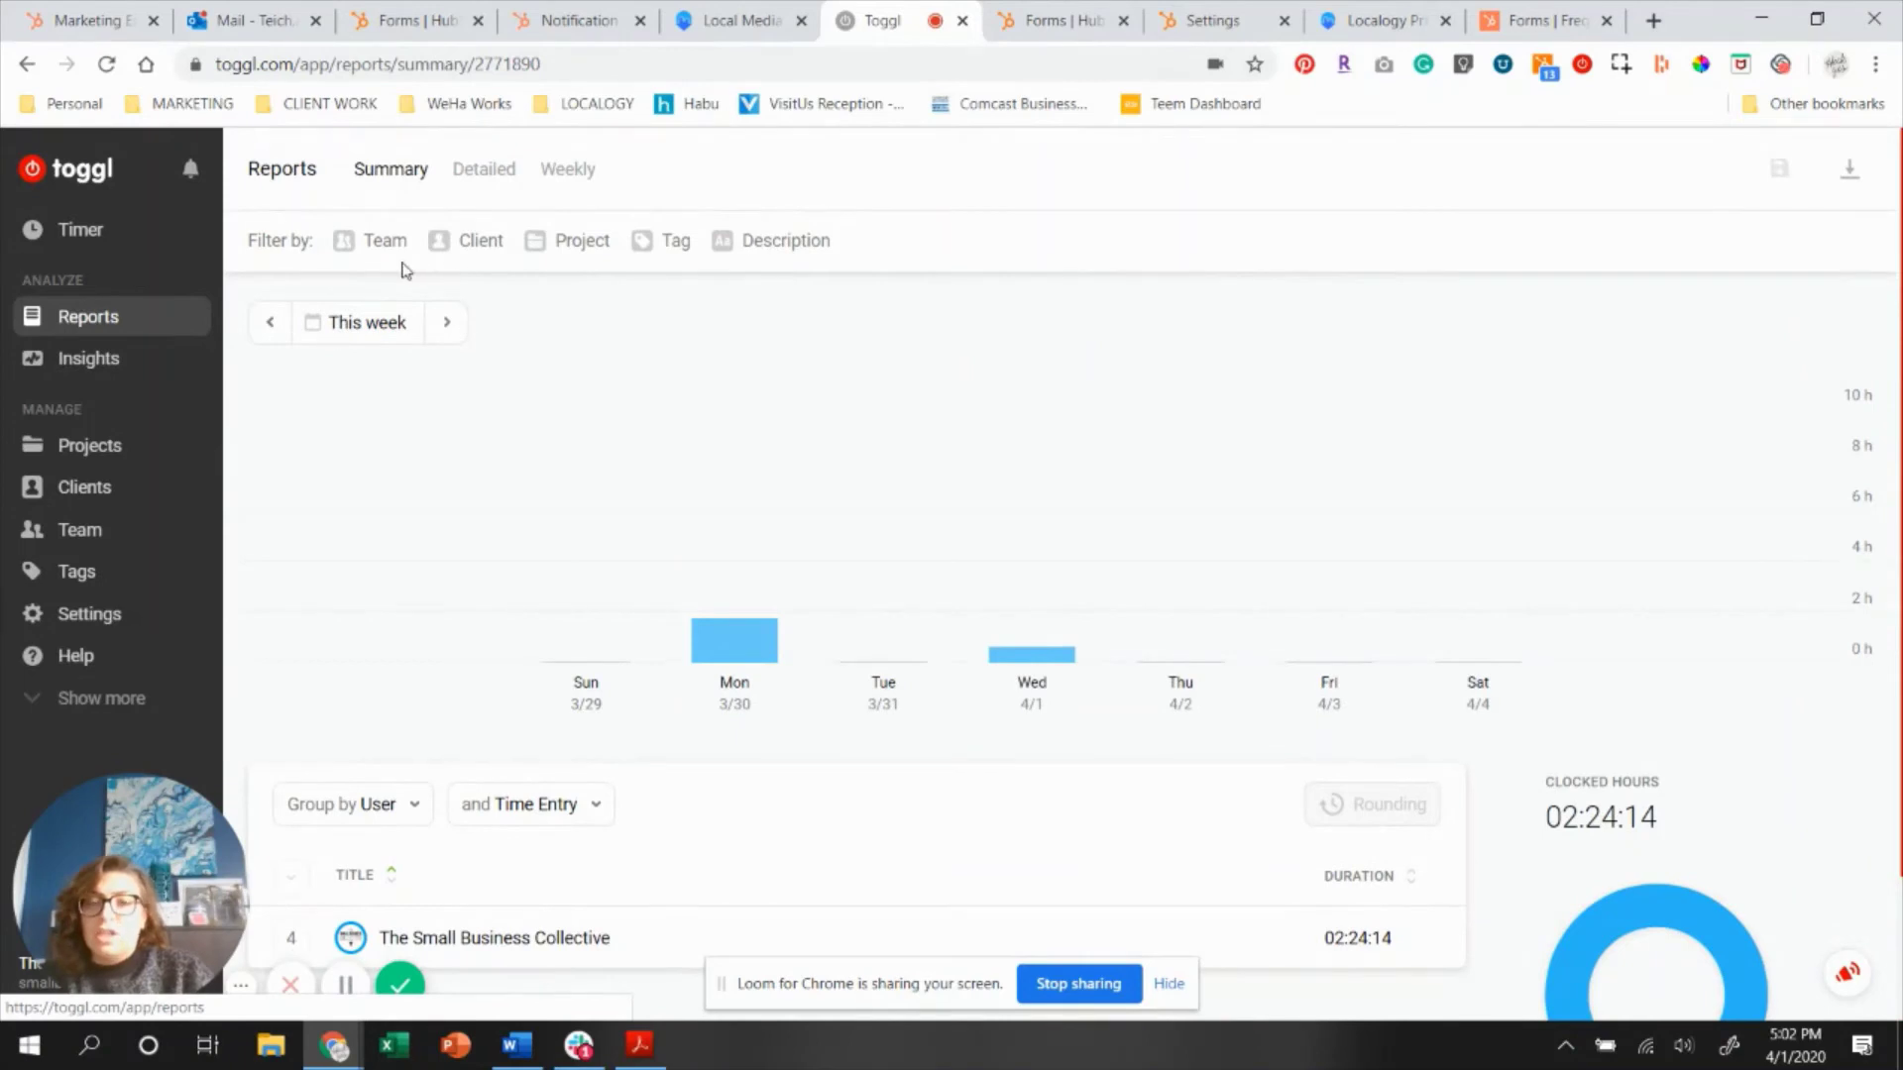
# Filter the summary report by the LSA Design project and set its period to Last year.
pyautogui.click(555, 246)
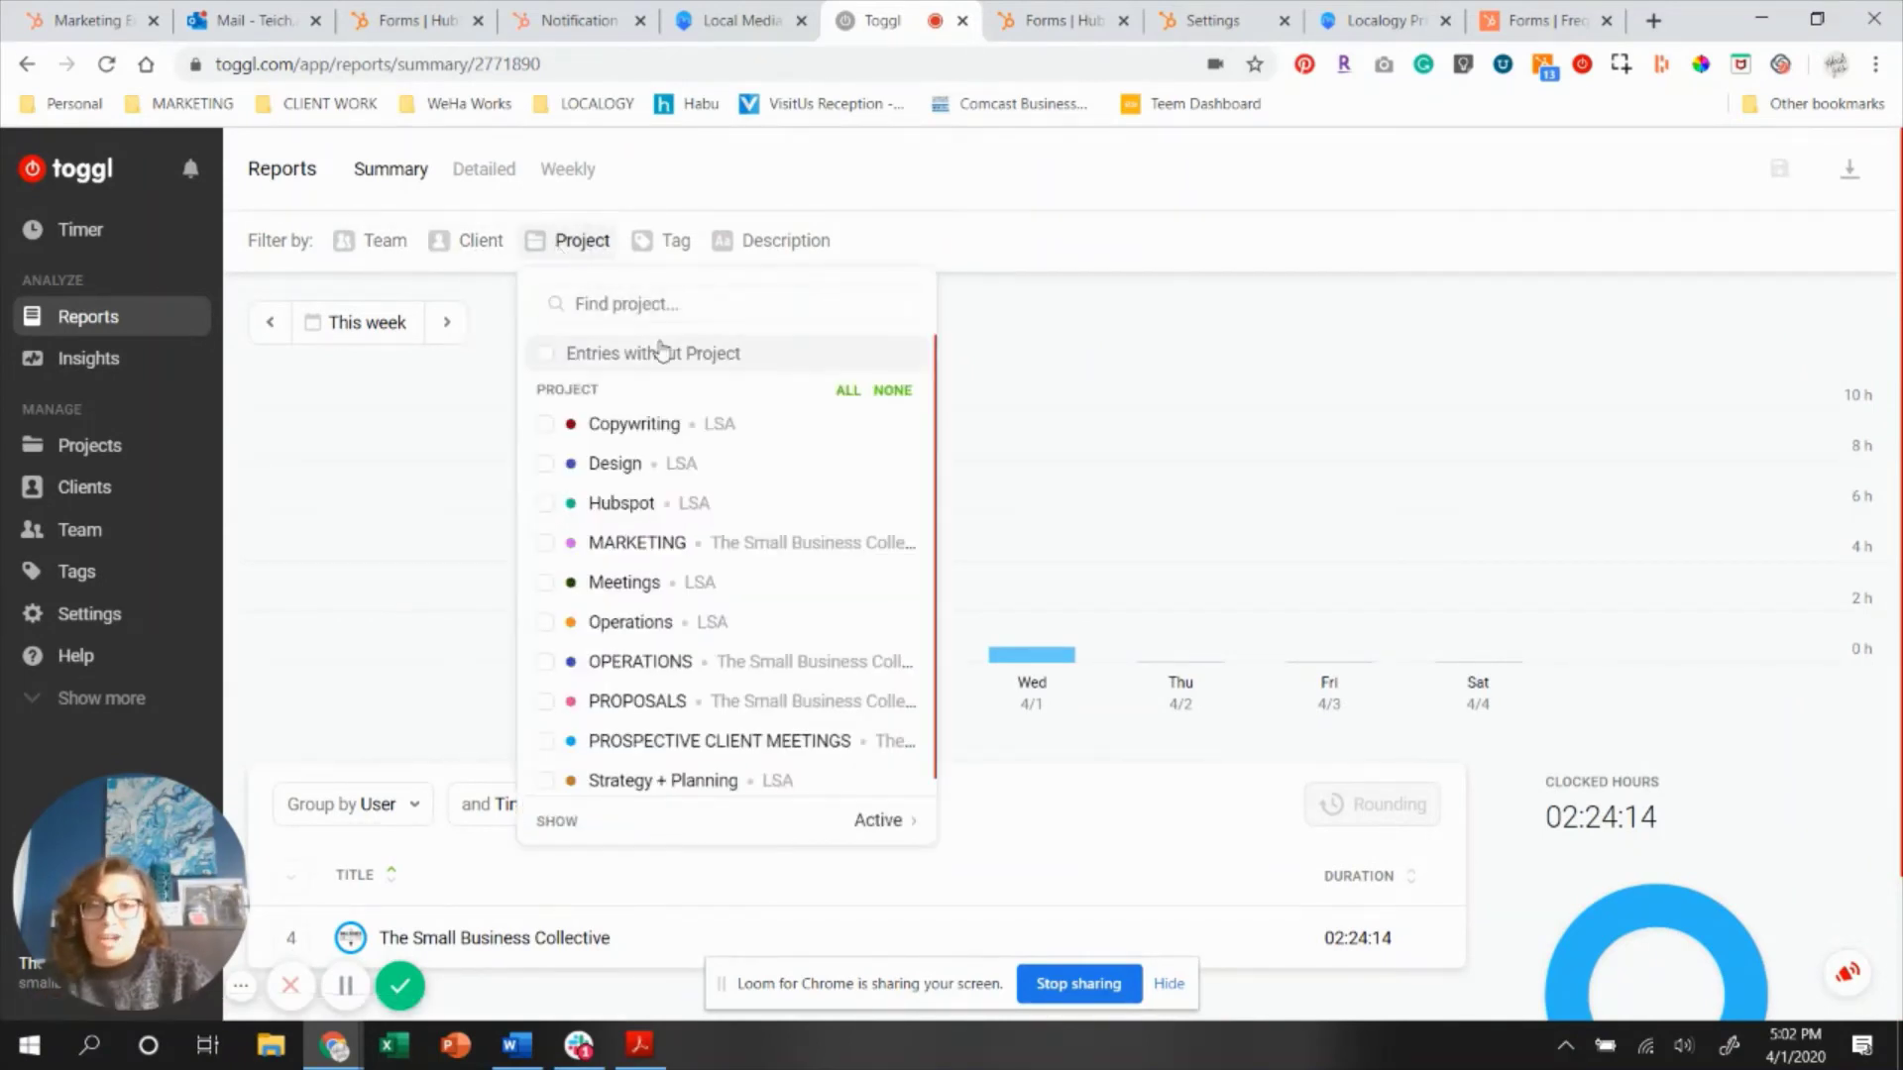
pyautogui.click(620, 470)
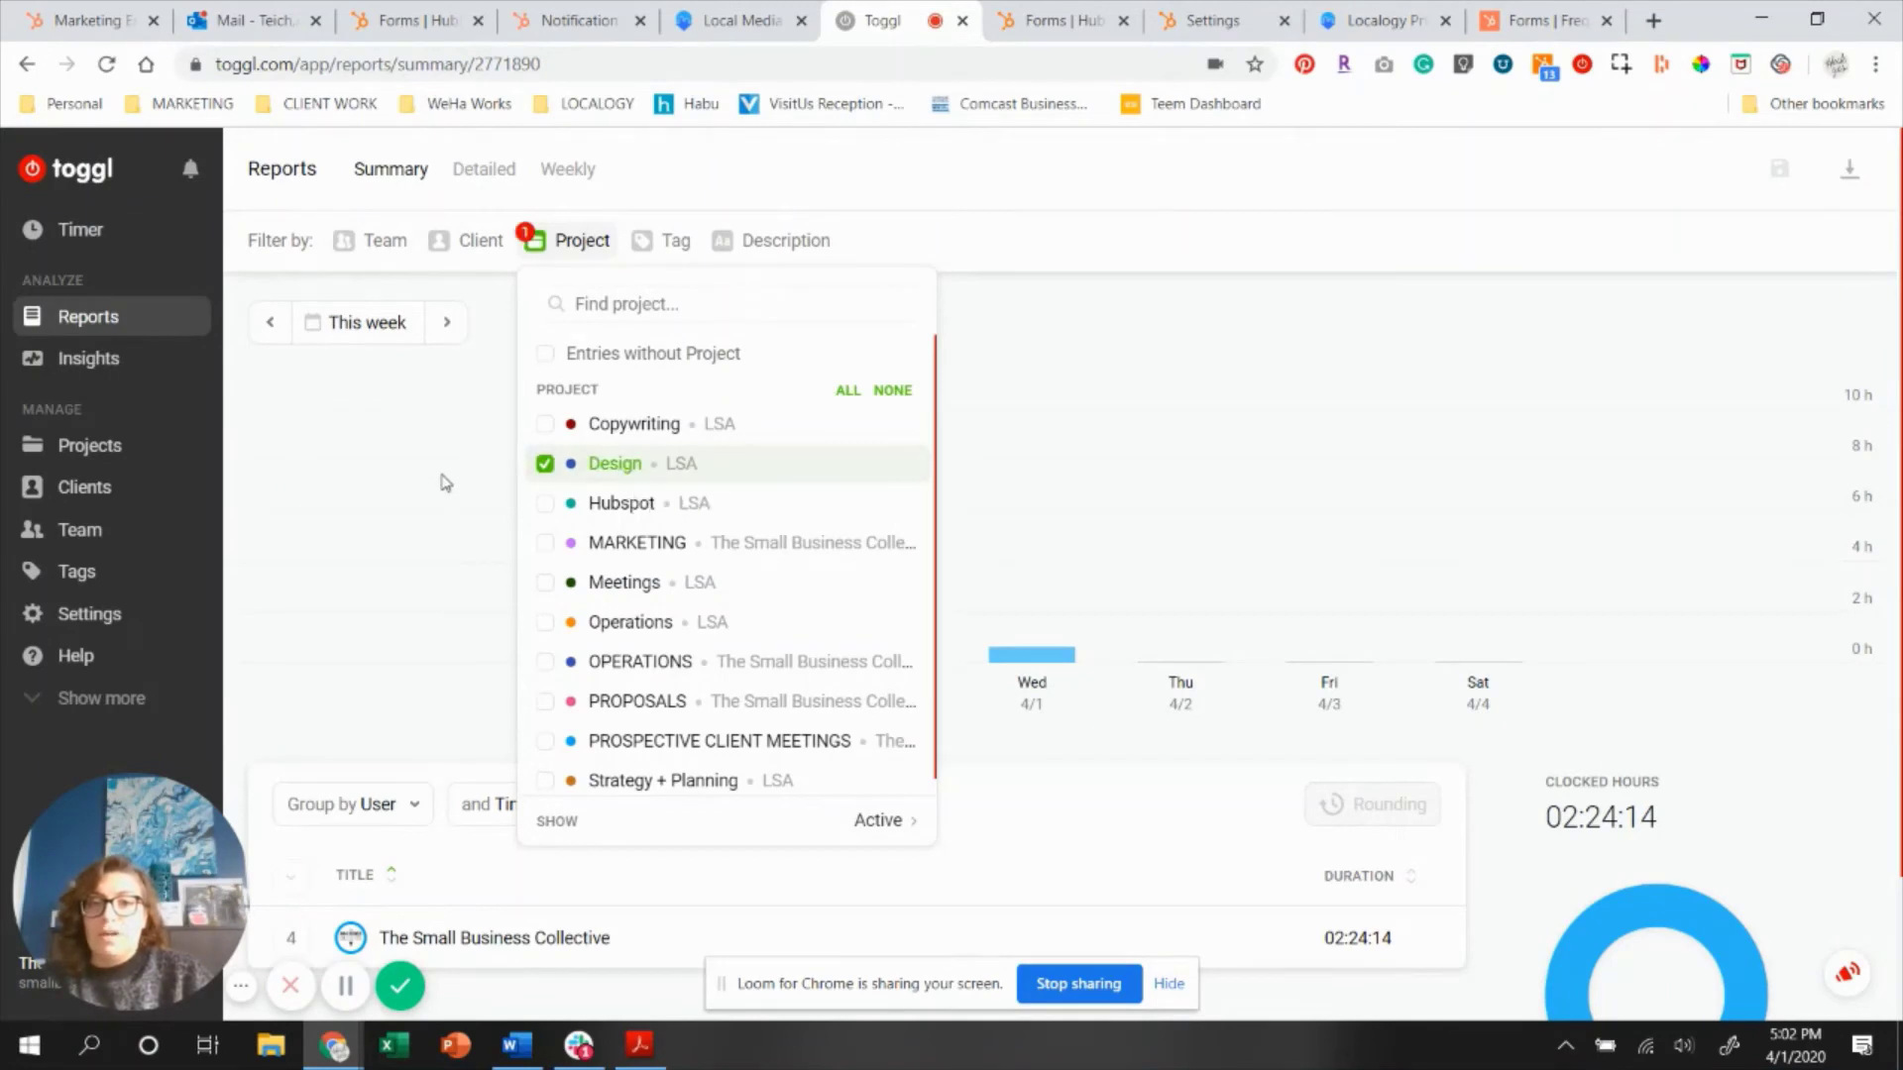
pyautogui.click(402, 327)
pyautogui.click(401, 327)
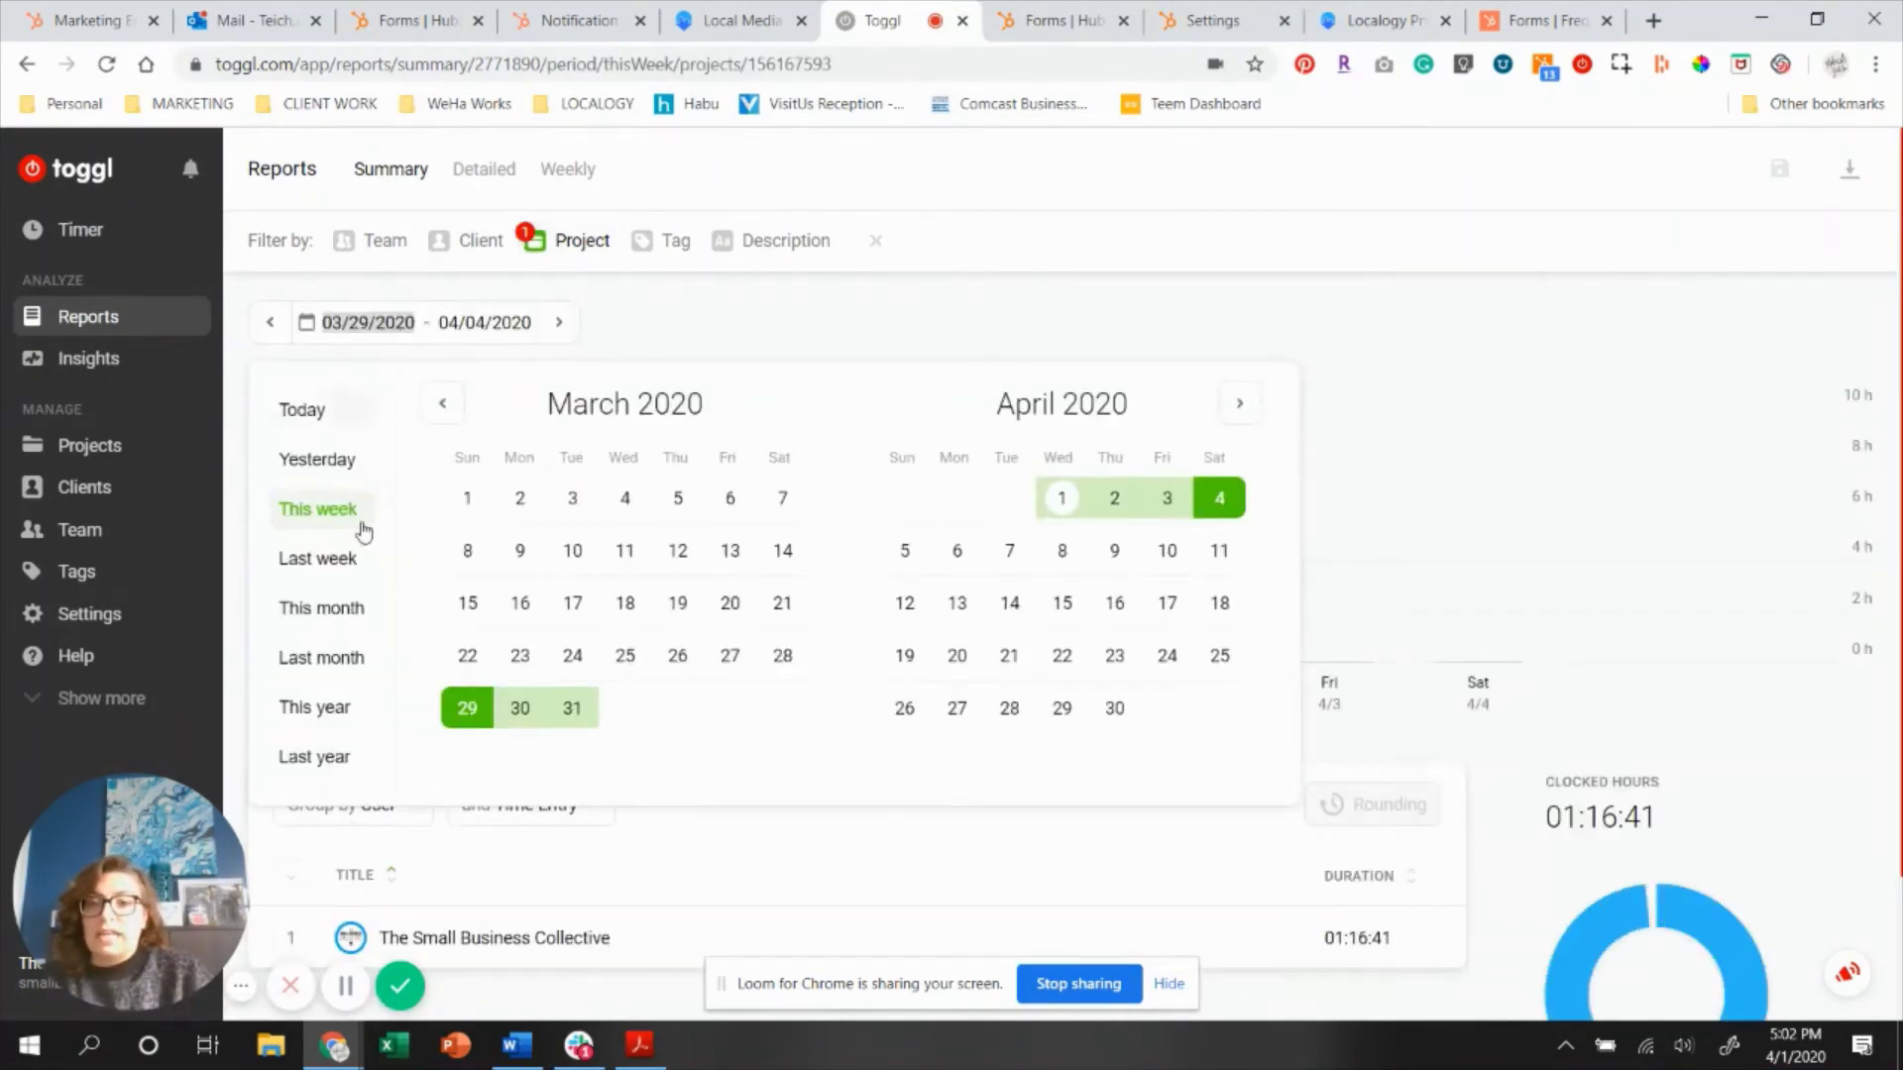
pyautogui.click(345, 753)
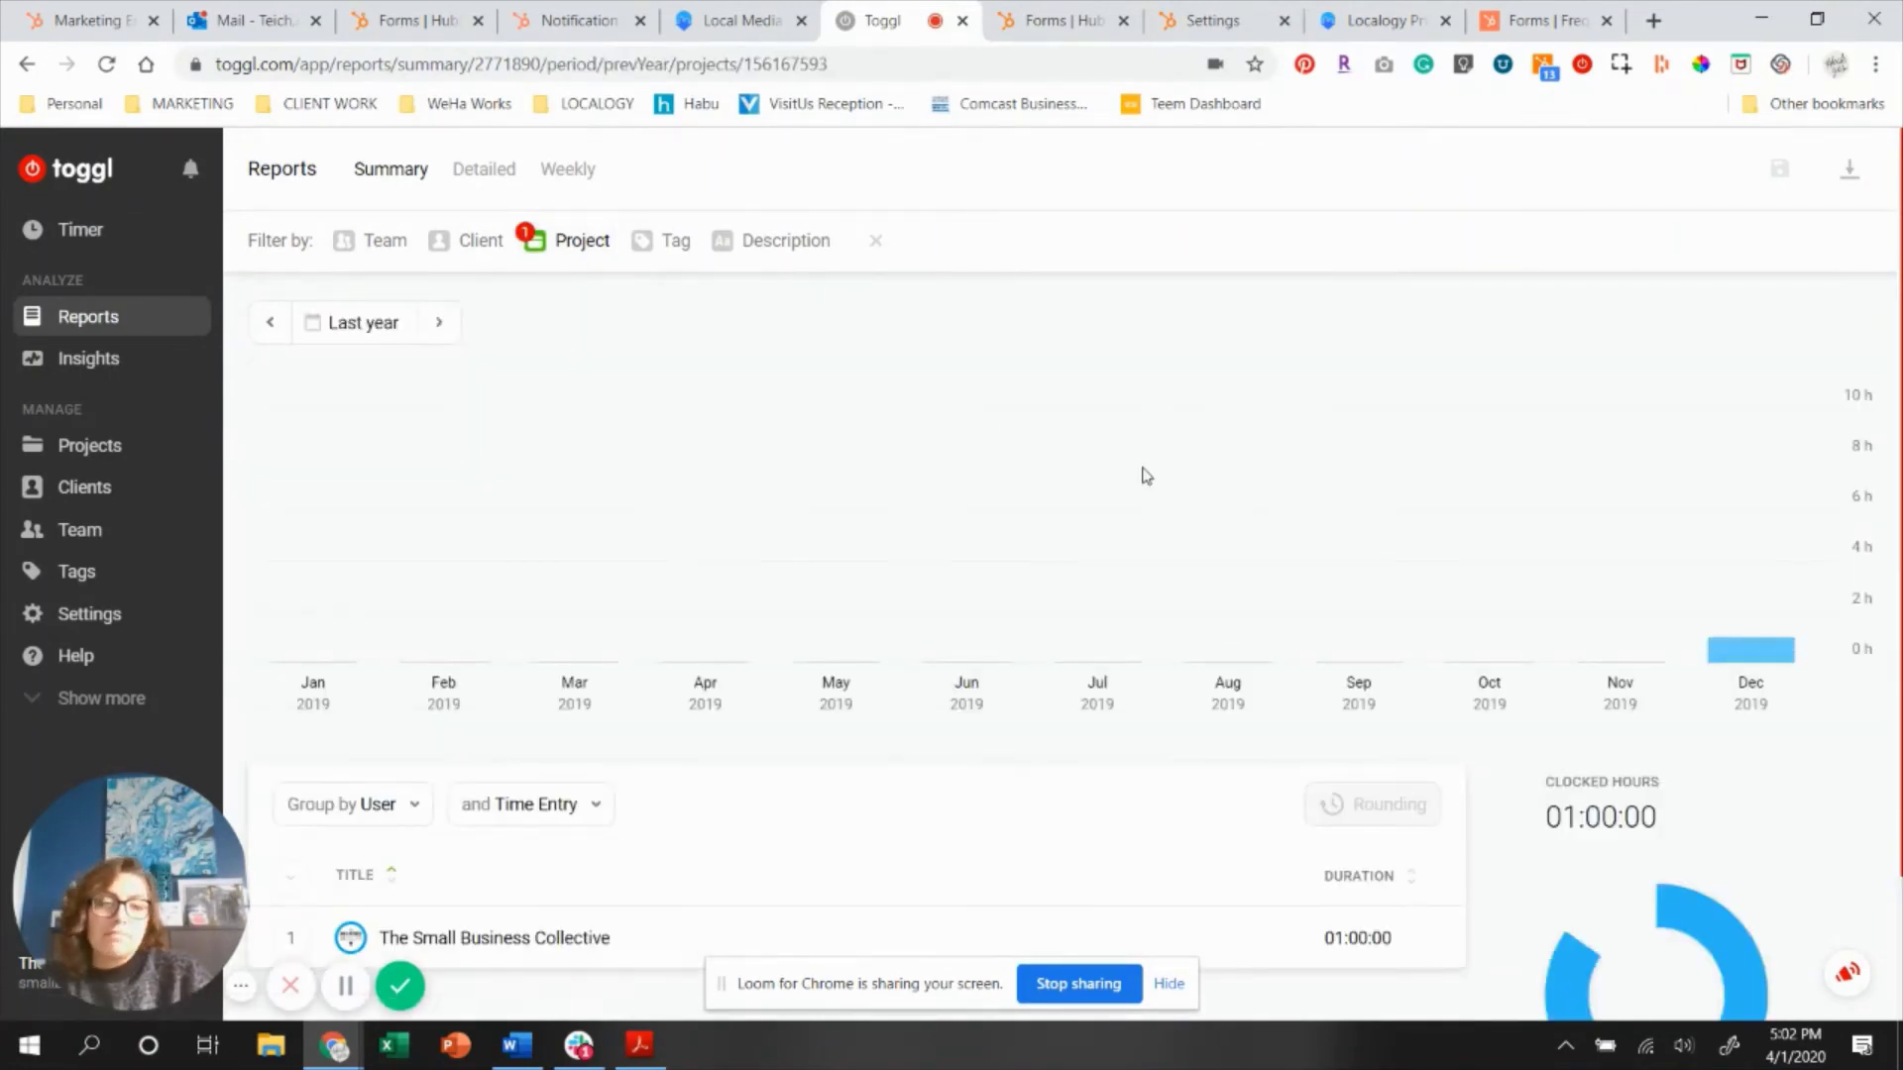
# Set the report period to This year and review the monthly chart and clocked hours.
pyautogui.click(309, 329)
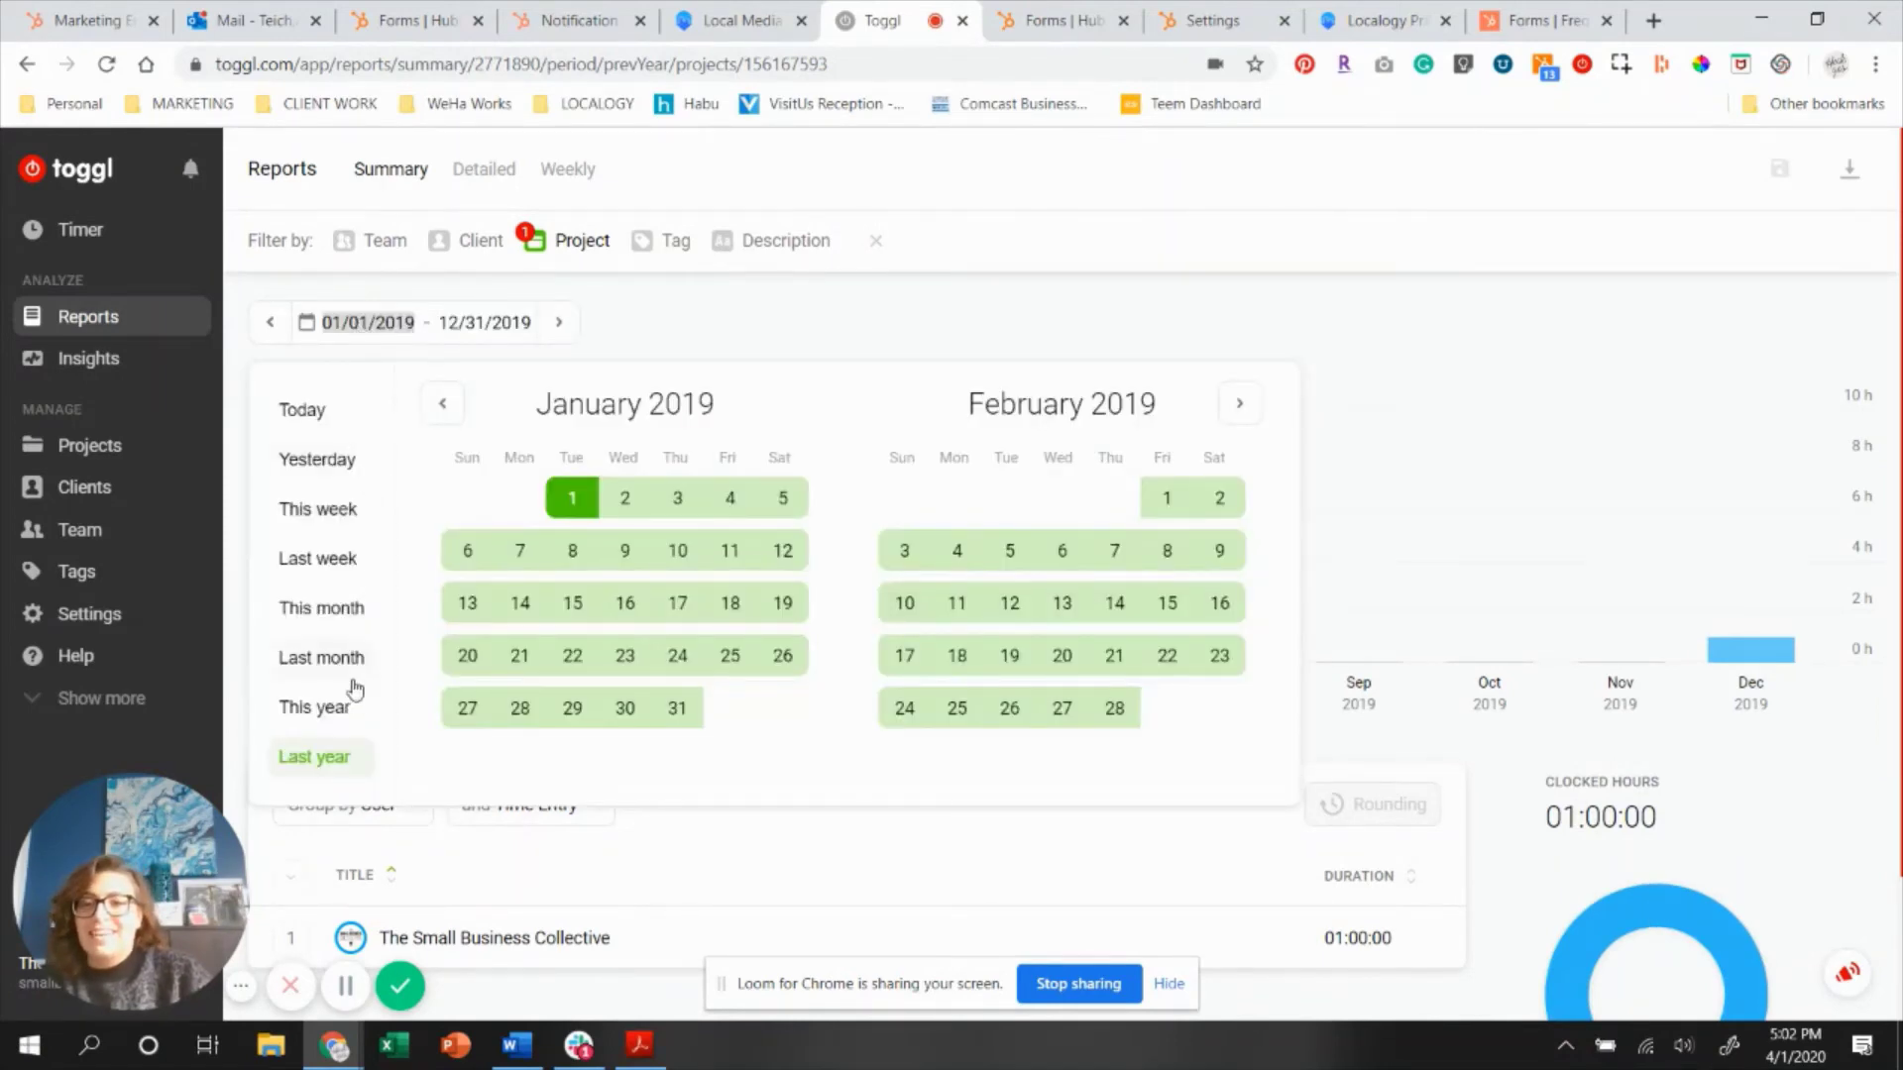
pyautogui.click(346, 702)
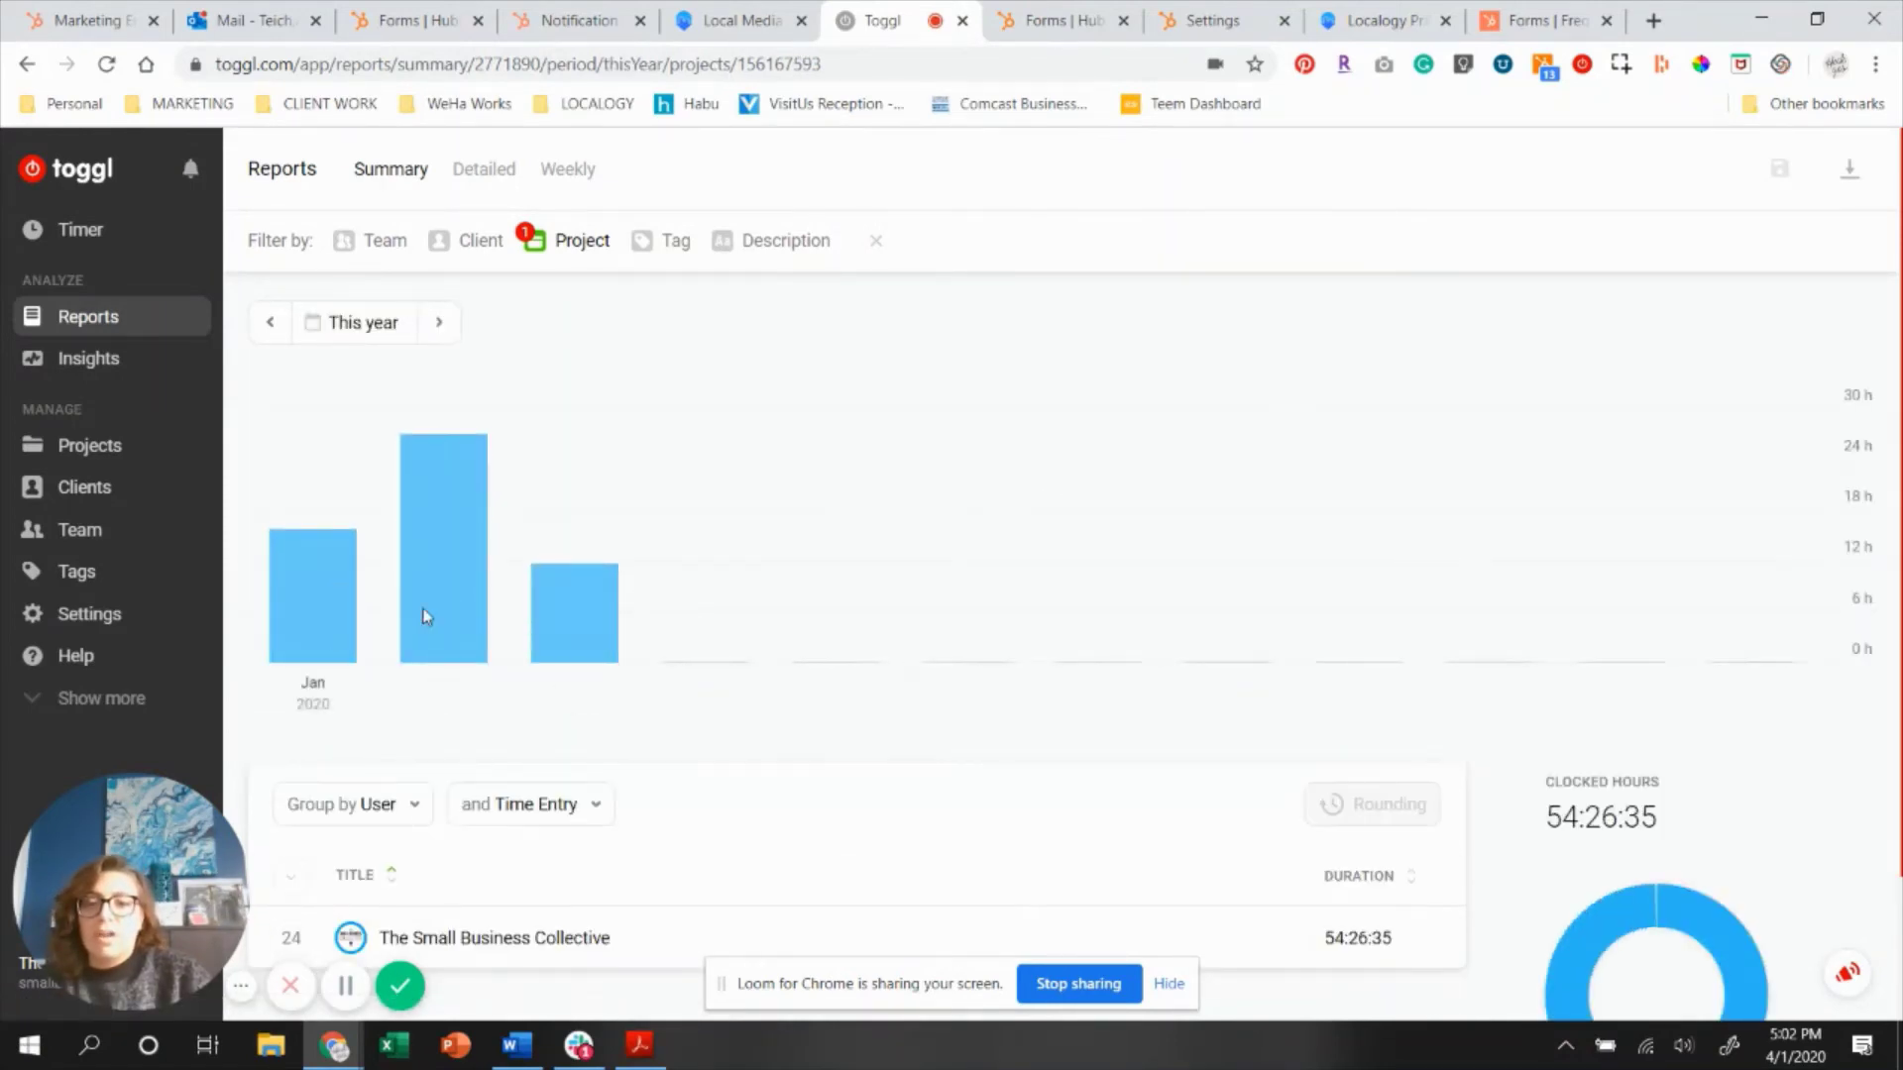
pyautogui.scroll(-1, 779, 590)
pyautogui.scroll(-1, 621, 715)
pyautogui.scroll(2, 621, 715)
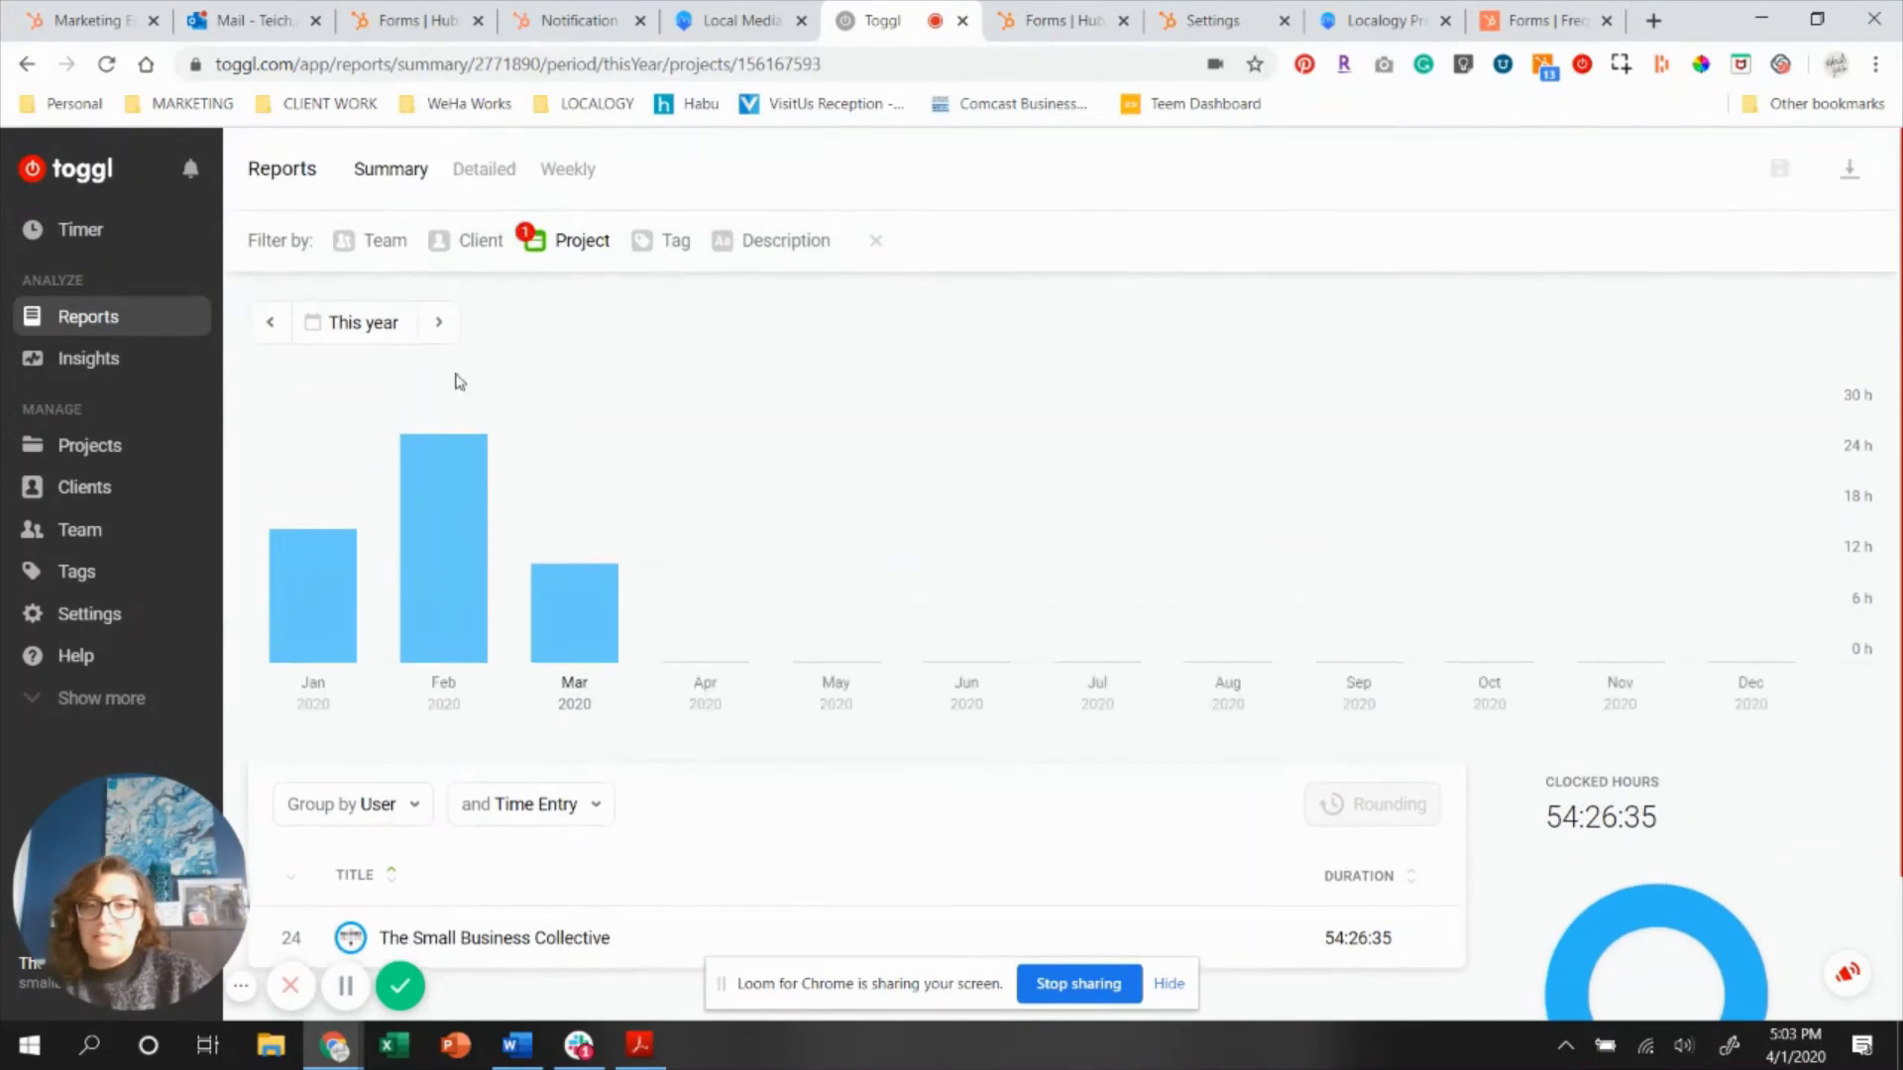
pyautogui.scroll(-2, 615, 311)
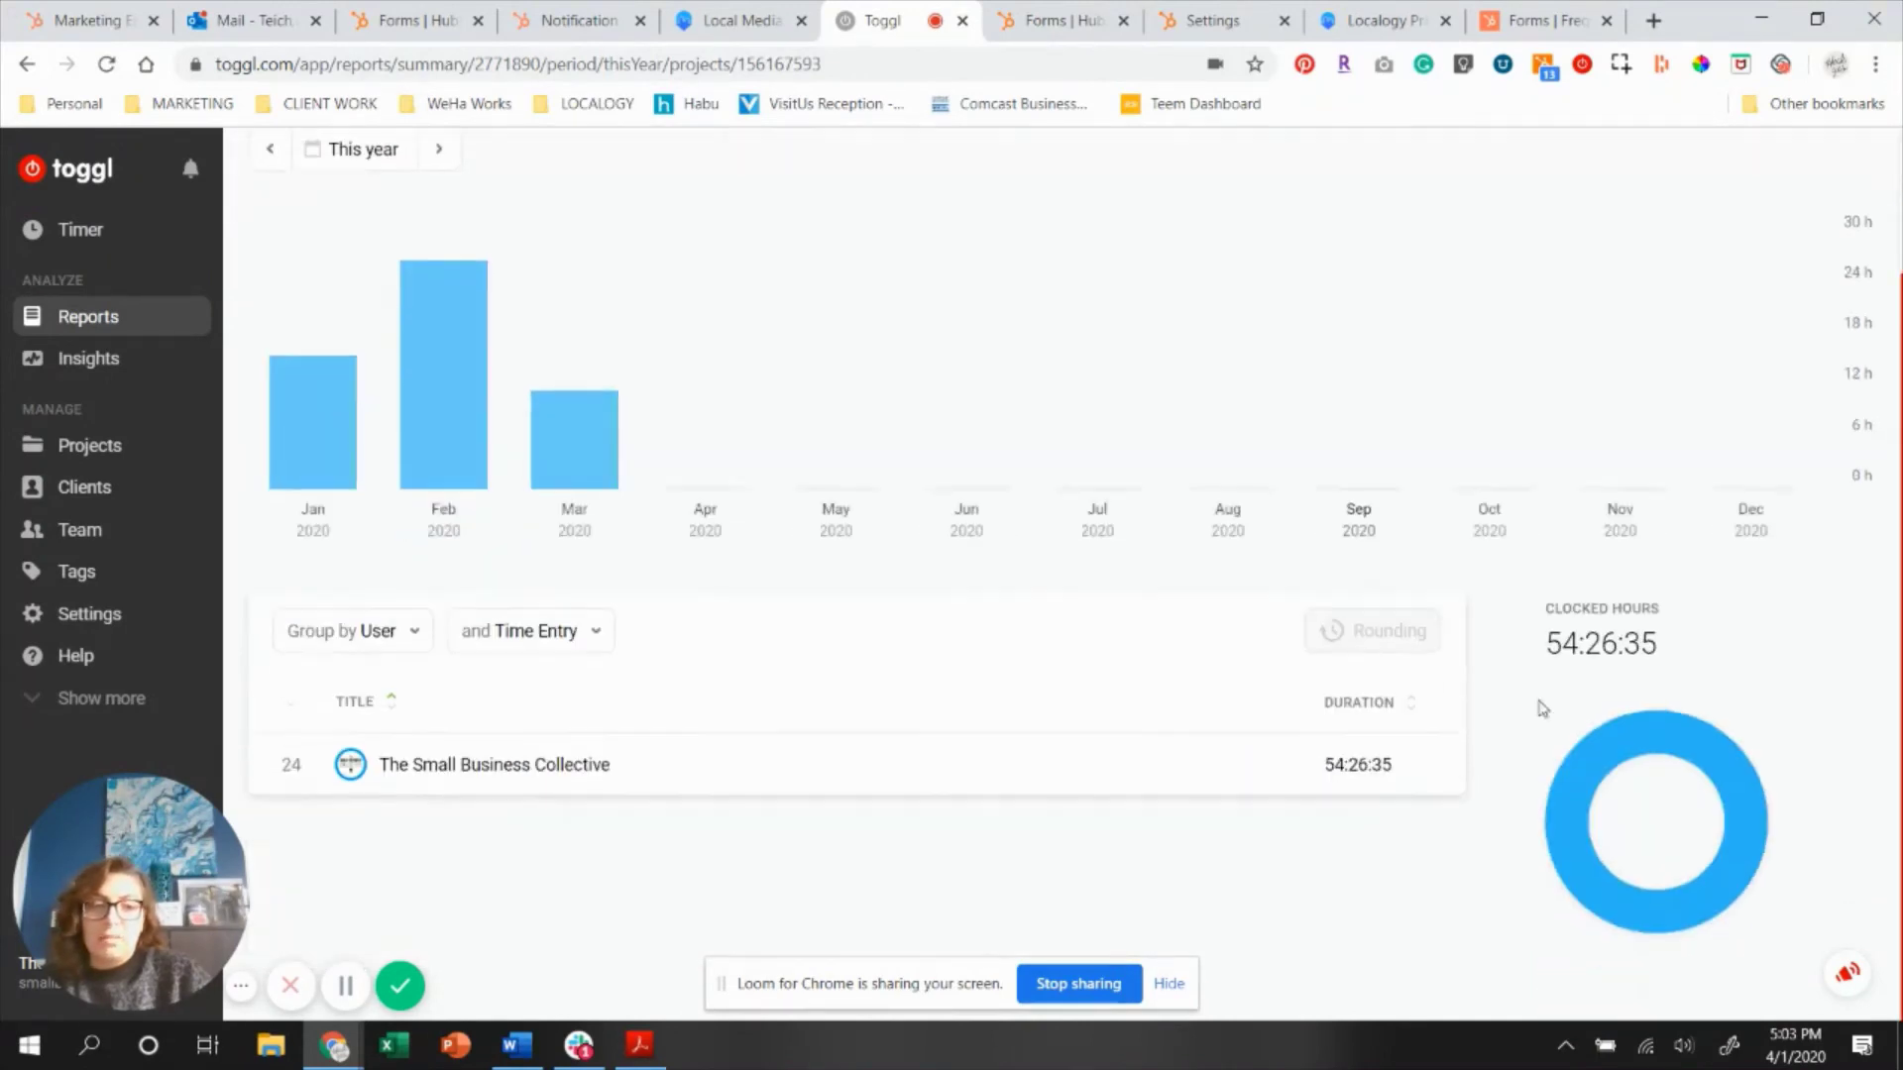
pyautogui.scroll(1, 522, 218)
# Replace the Design project filter with all projects and review the summary report's hours.
pyautogui.click(565, 196)
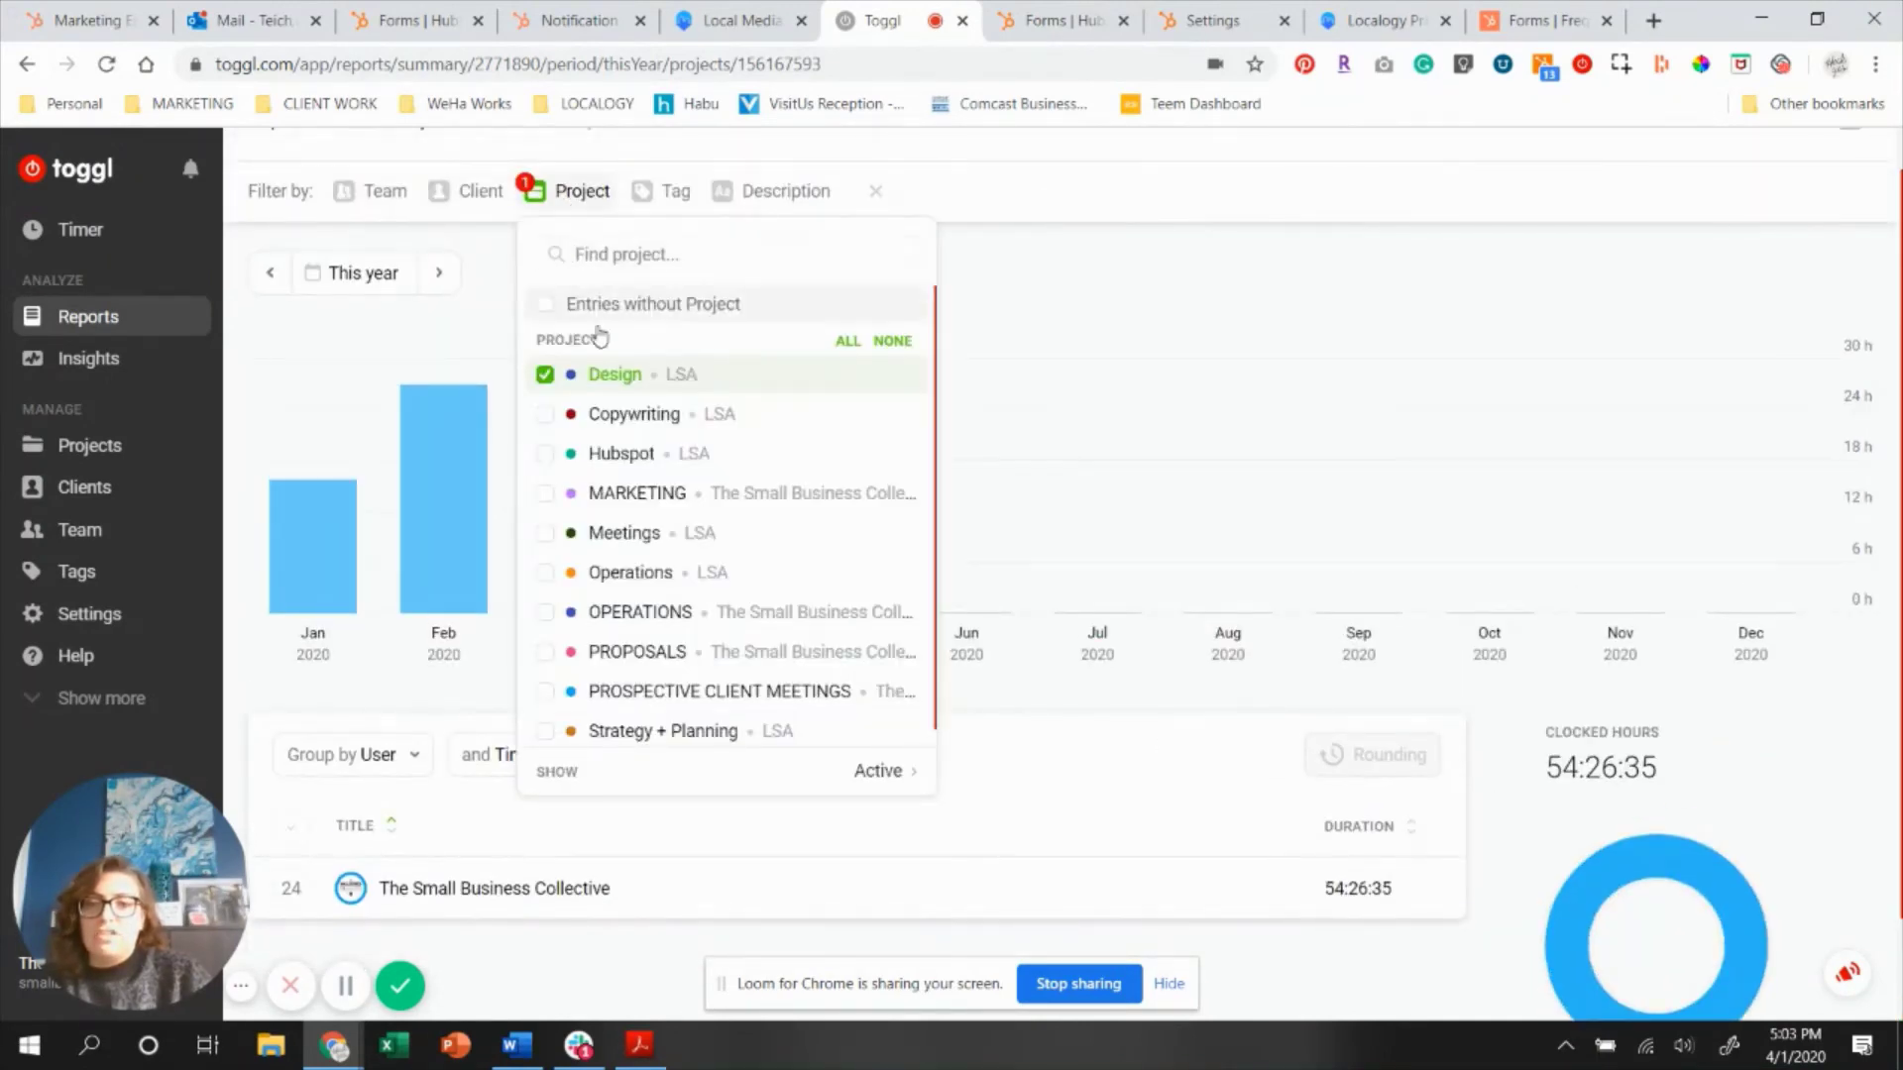
pyautogui.click(545, 380)
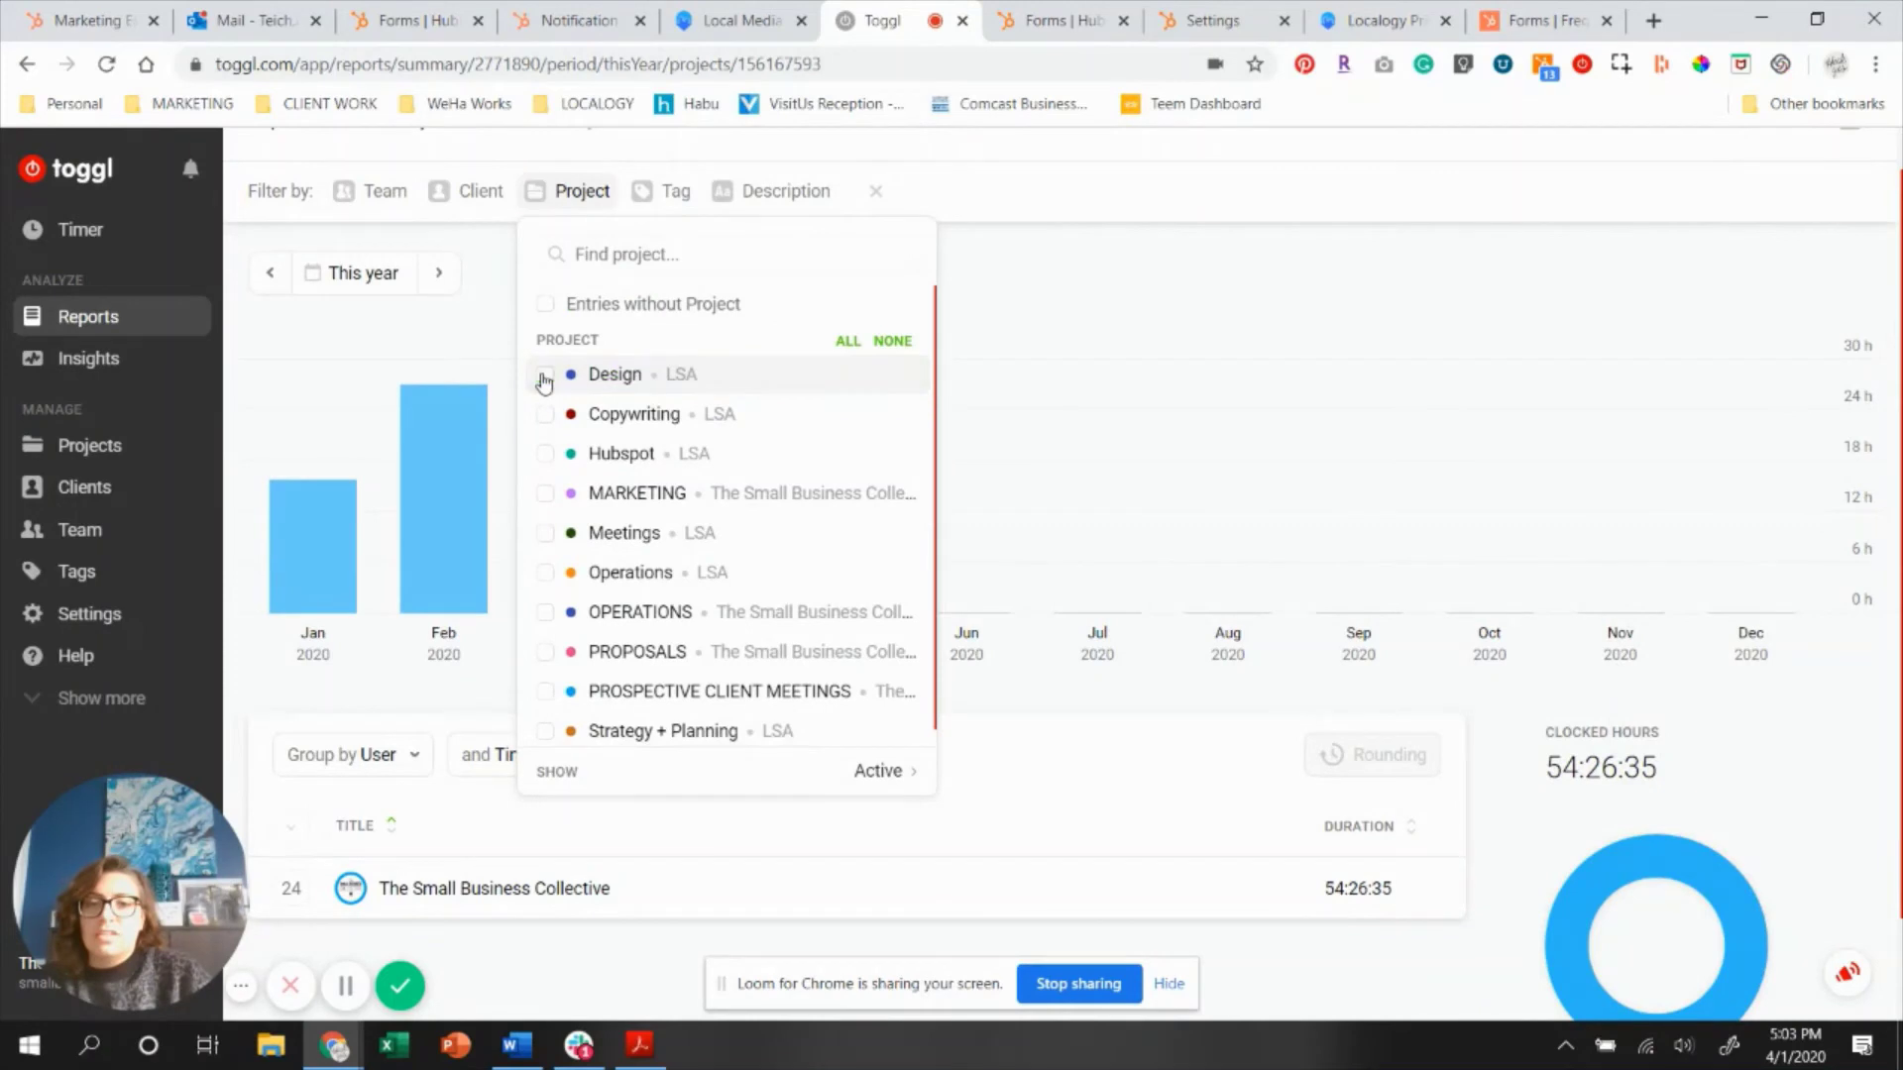
pyautogui.click(847, 341)
pyautogui.click(475, 290)
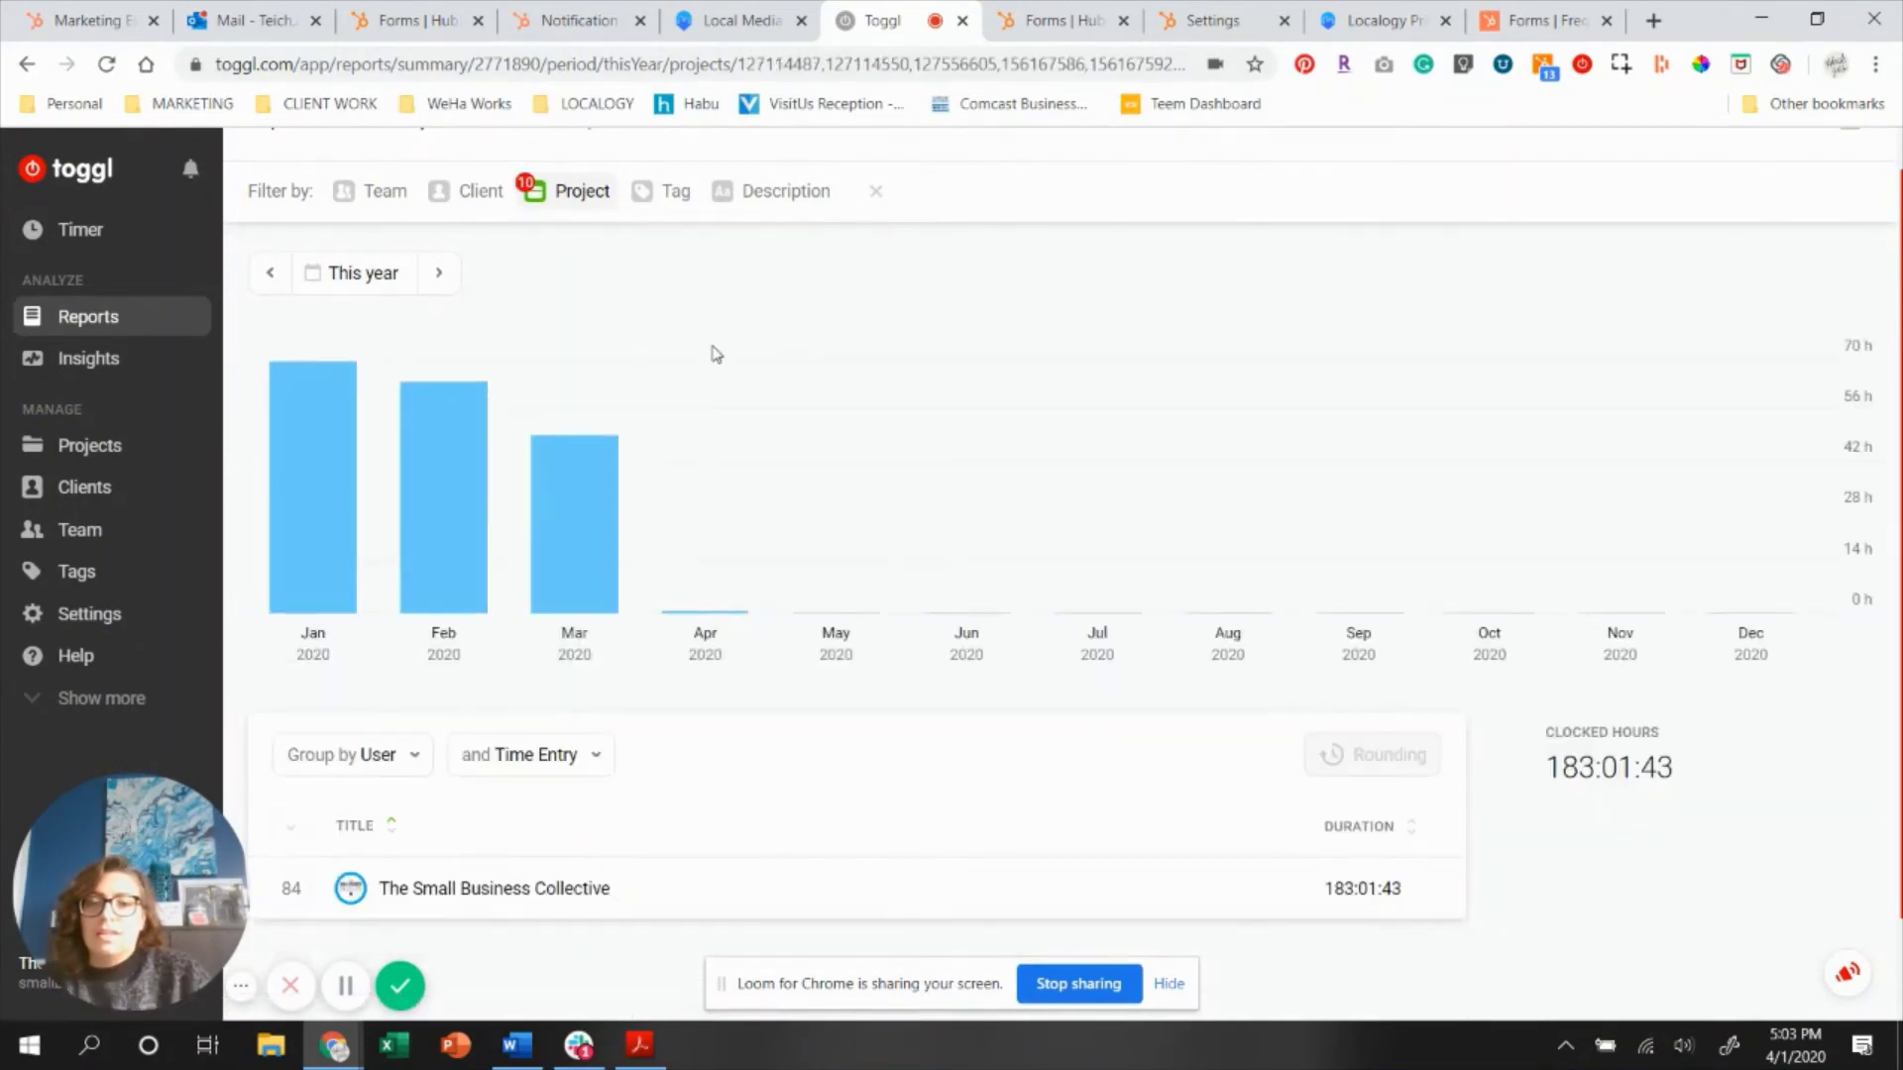
pyautogui.scroll(-1, 1031, 607)
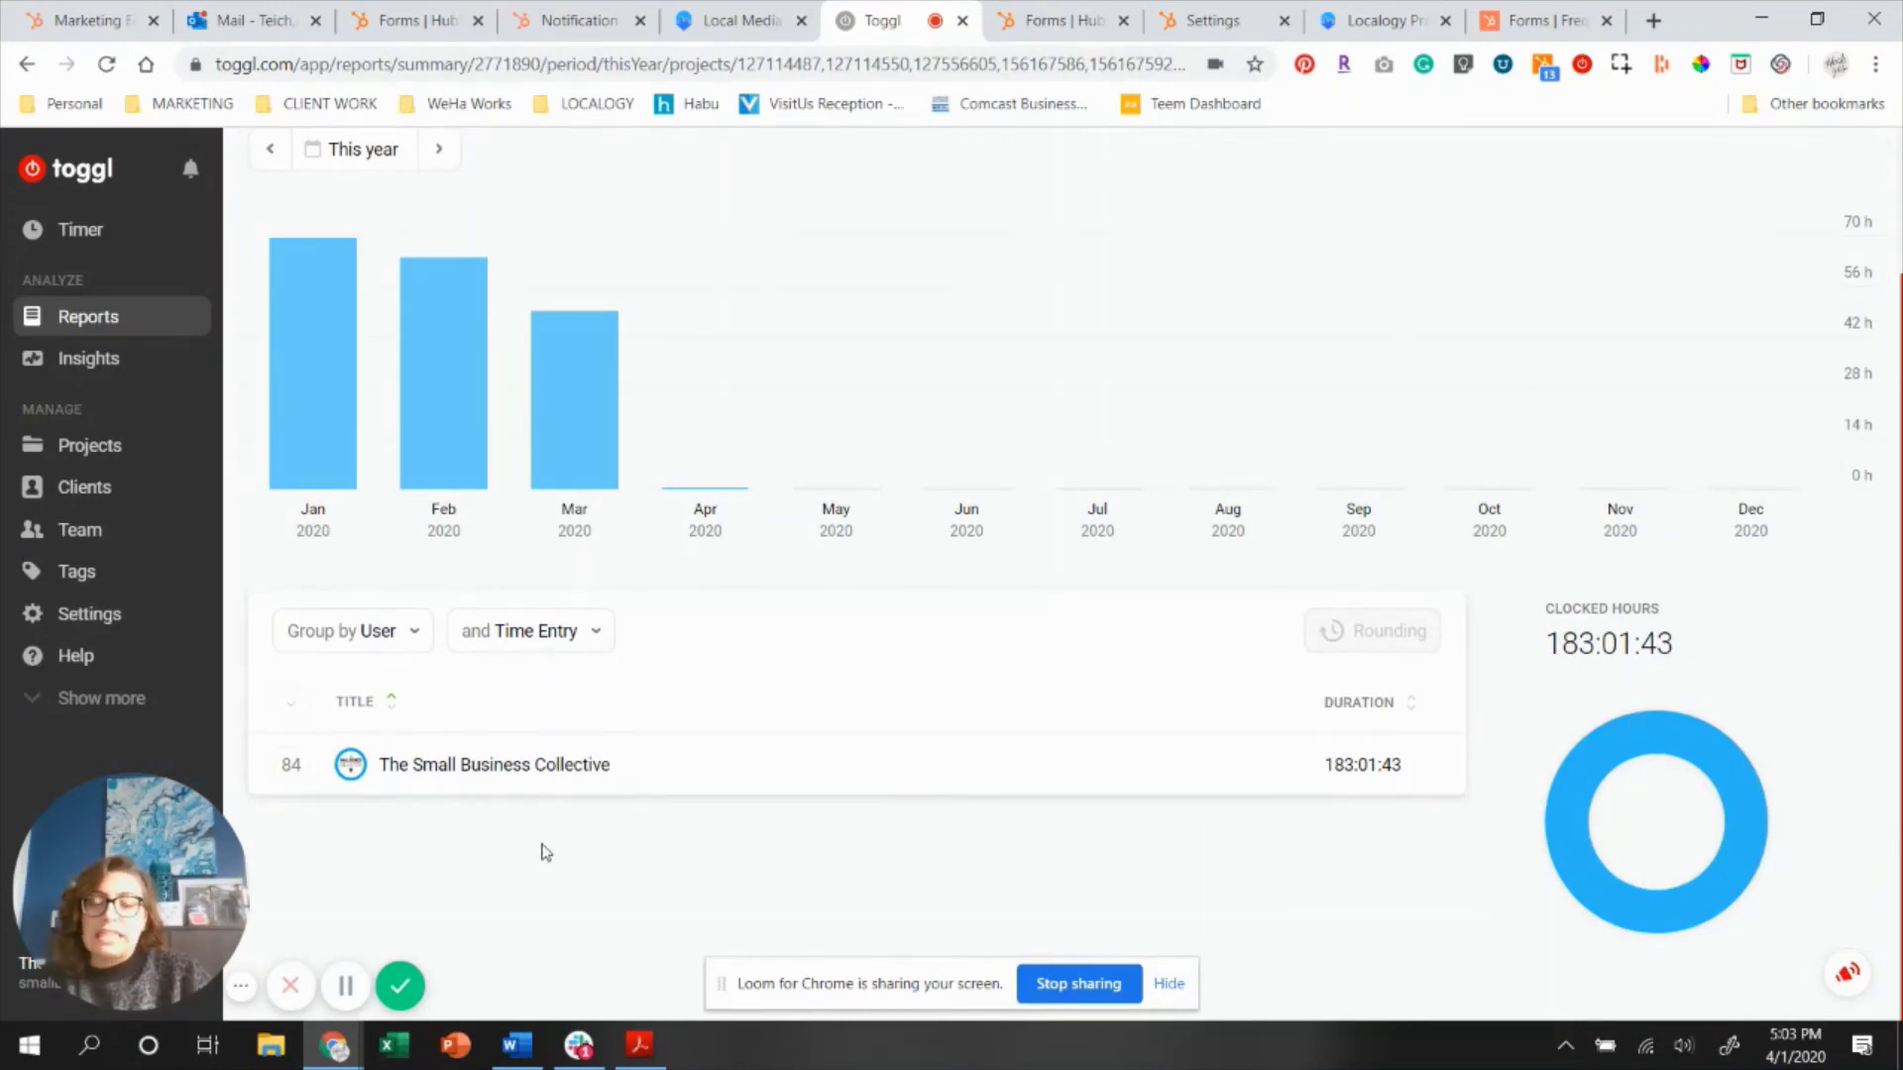
pyautogui.scroll(2, 544, 850)
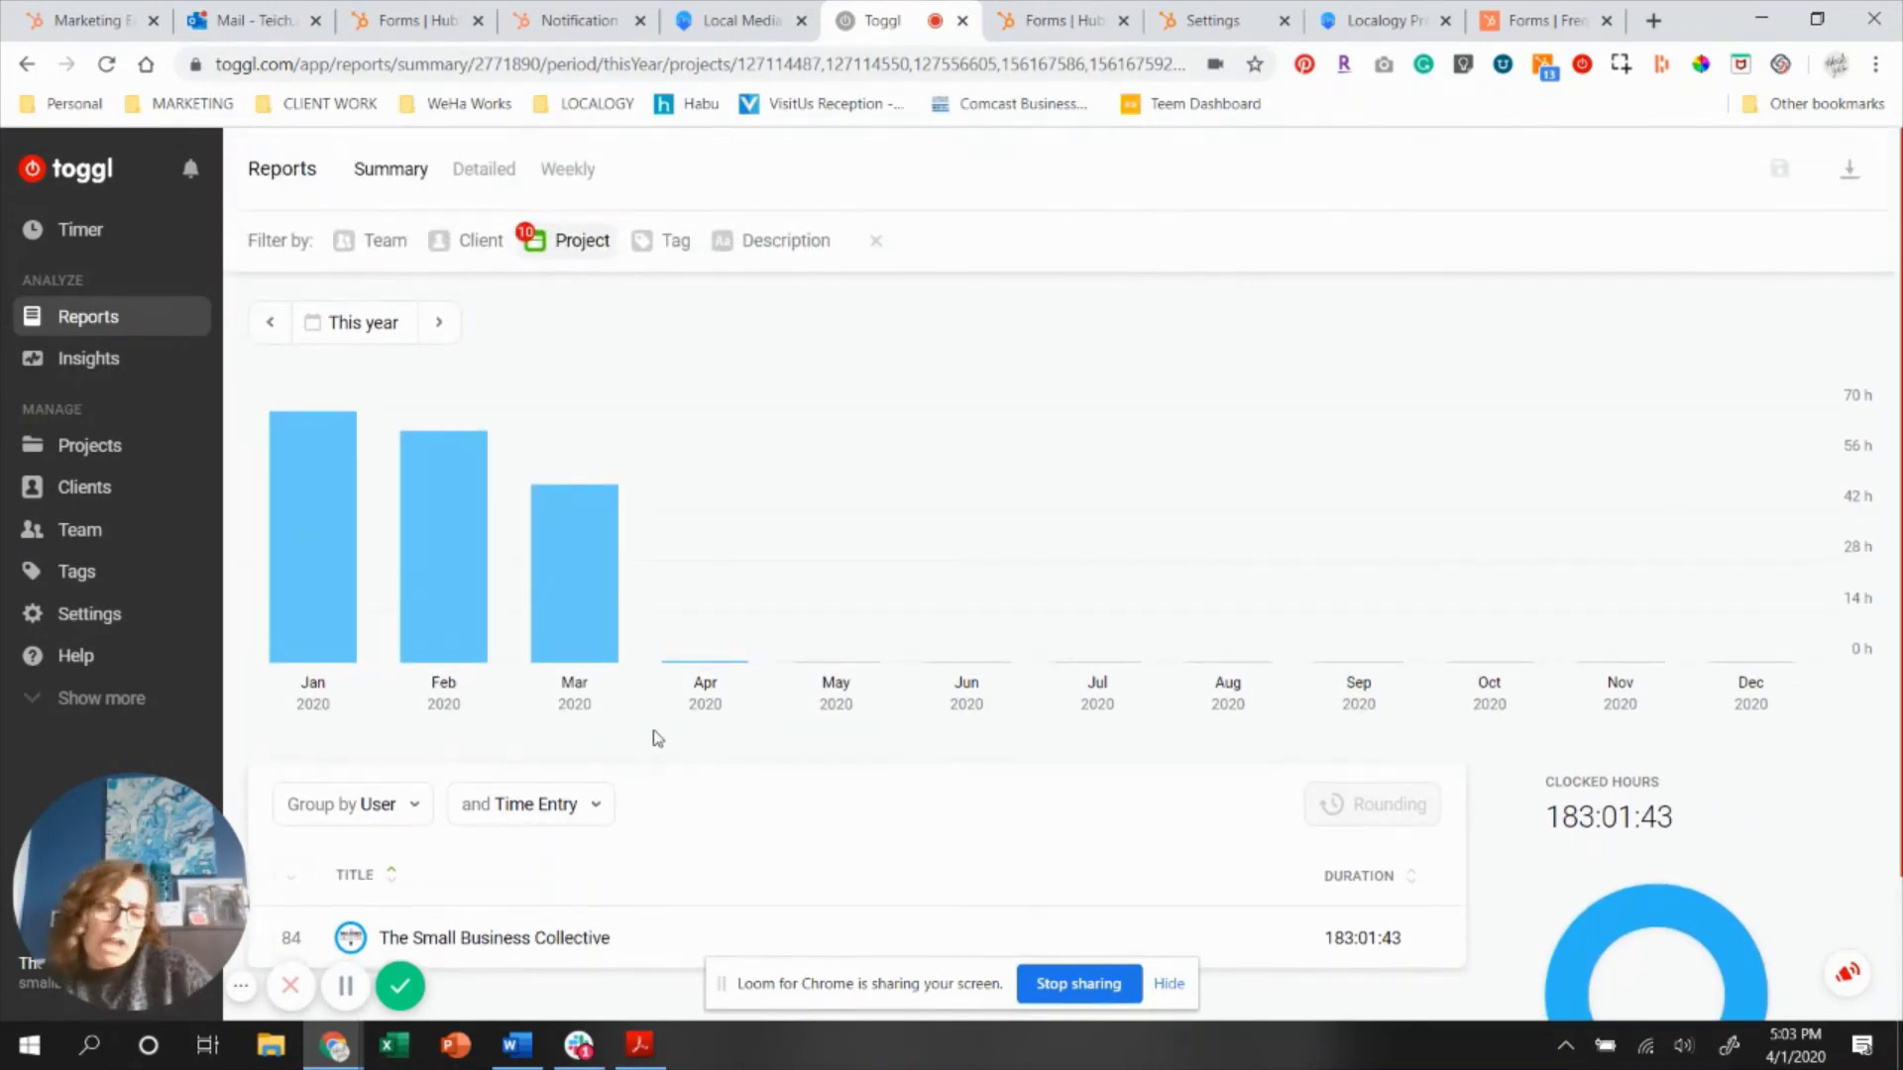
# Filter the summary report by the client LSA and check the project filter's selection.
pyautogui.click(553, 247)
pyautogui.click(503, 302)
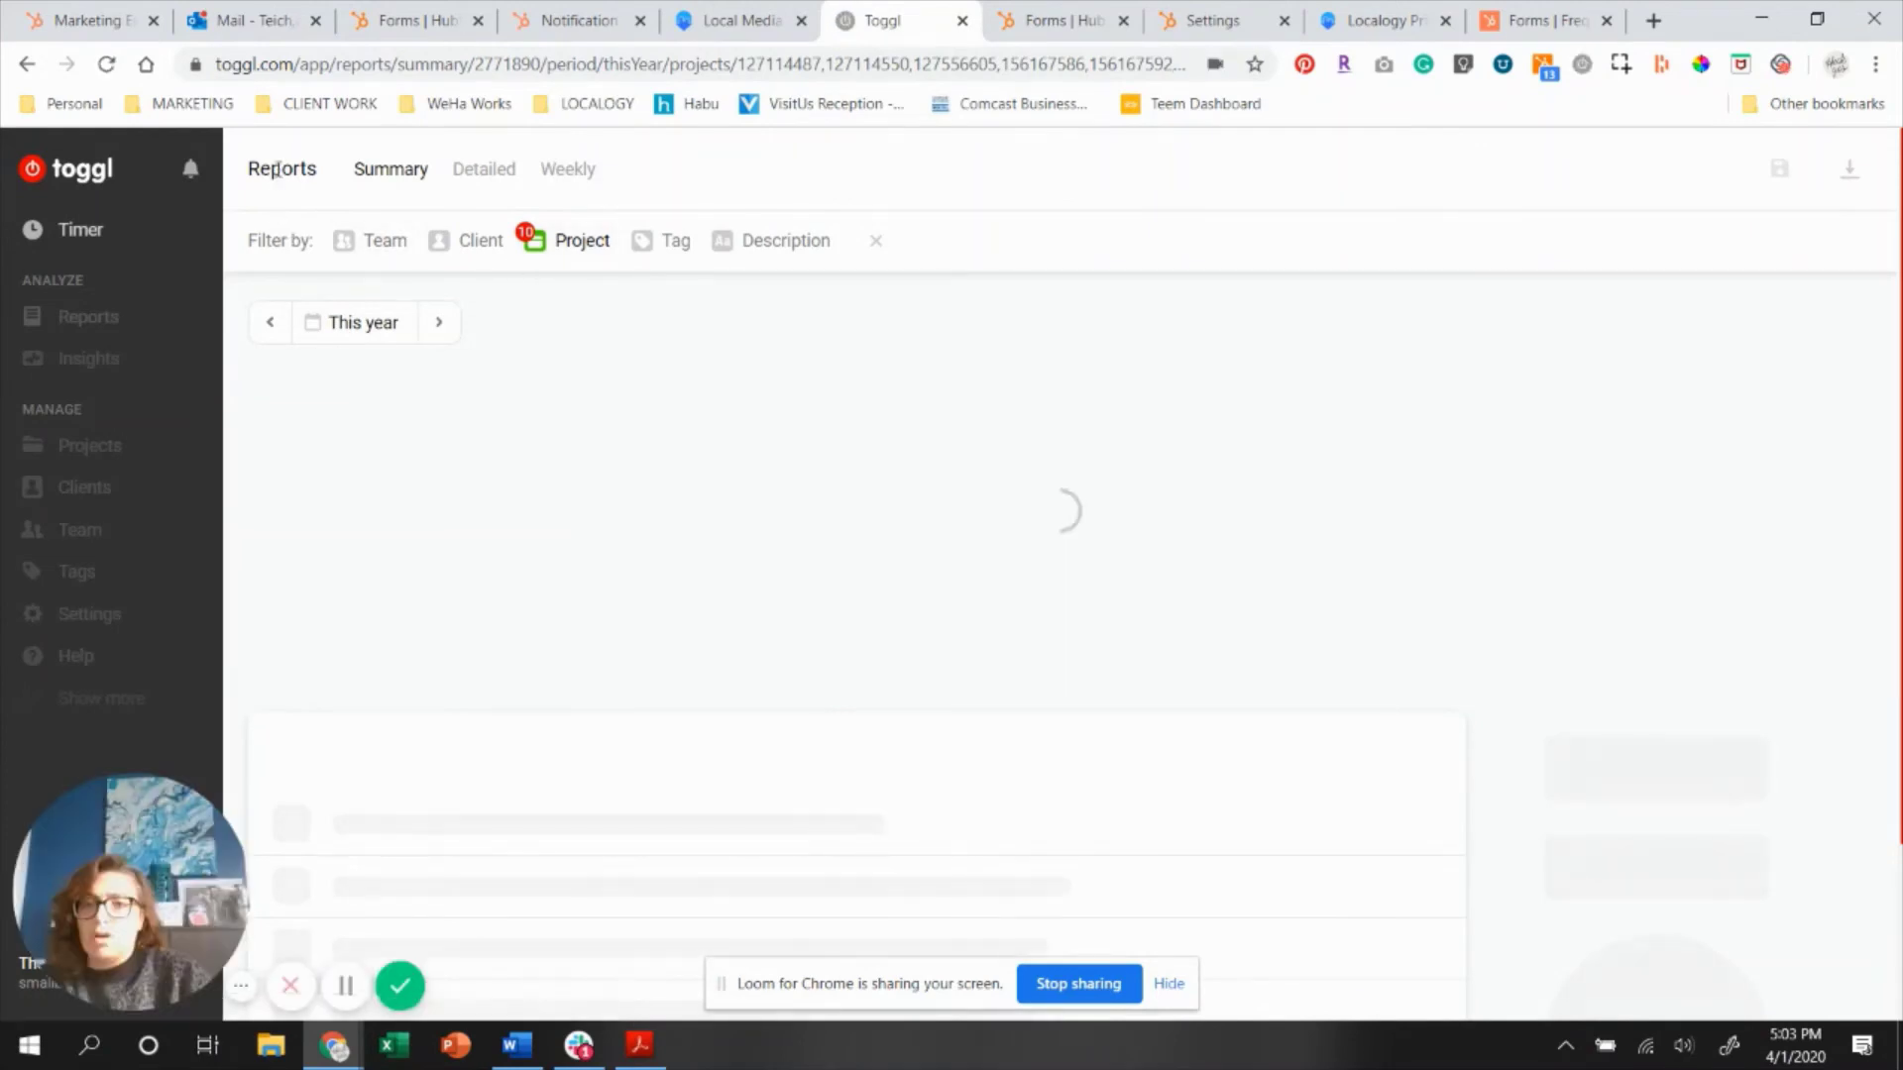
pyautogui.click(495, 248)
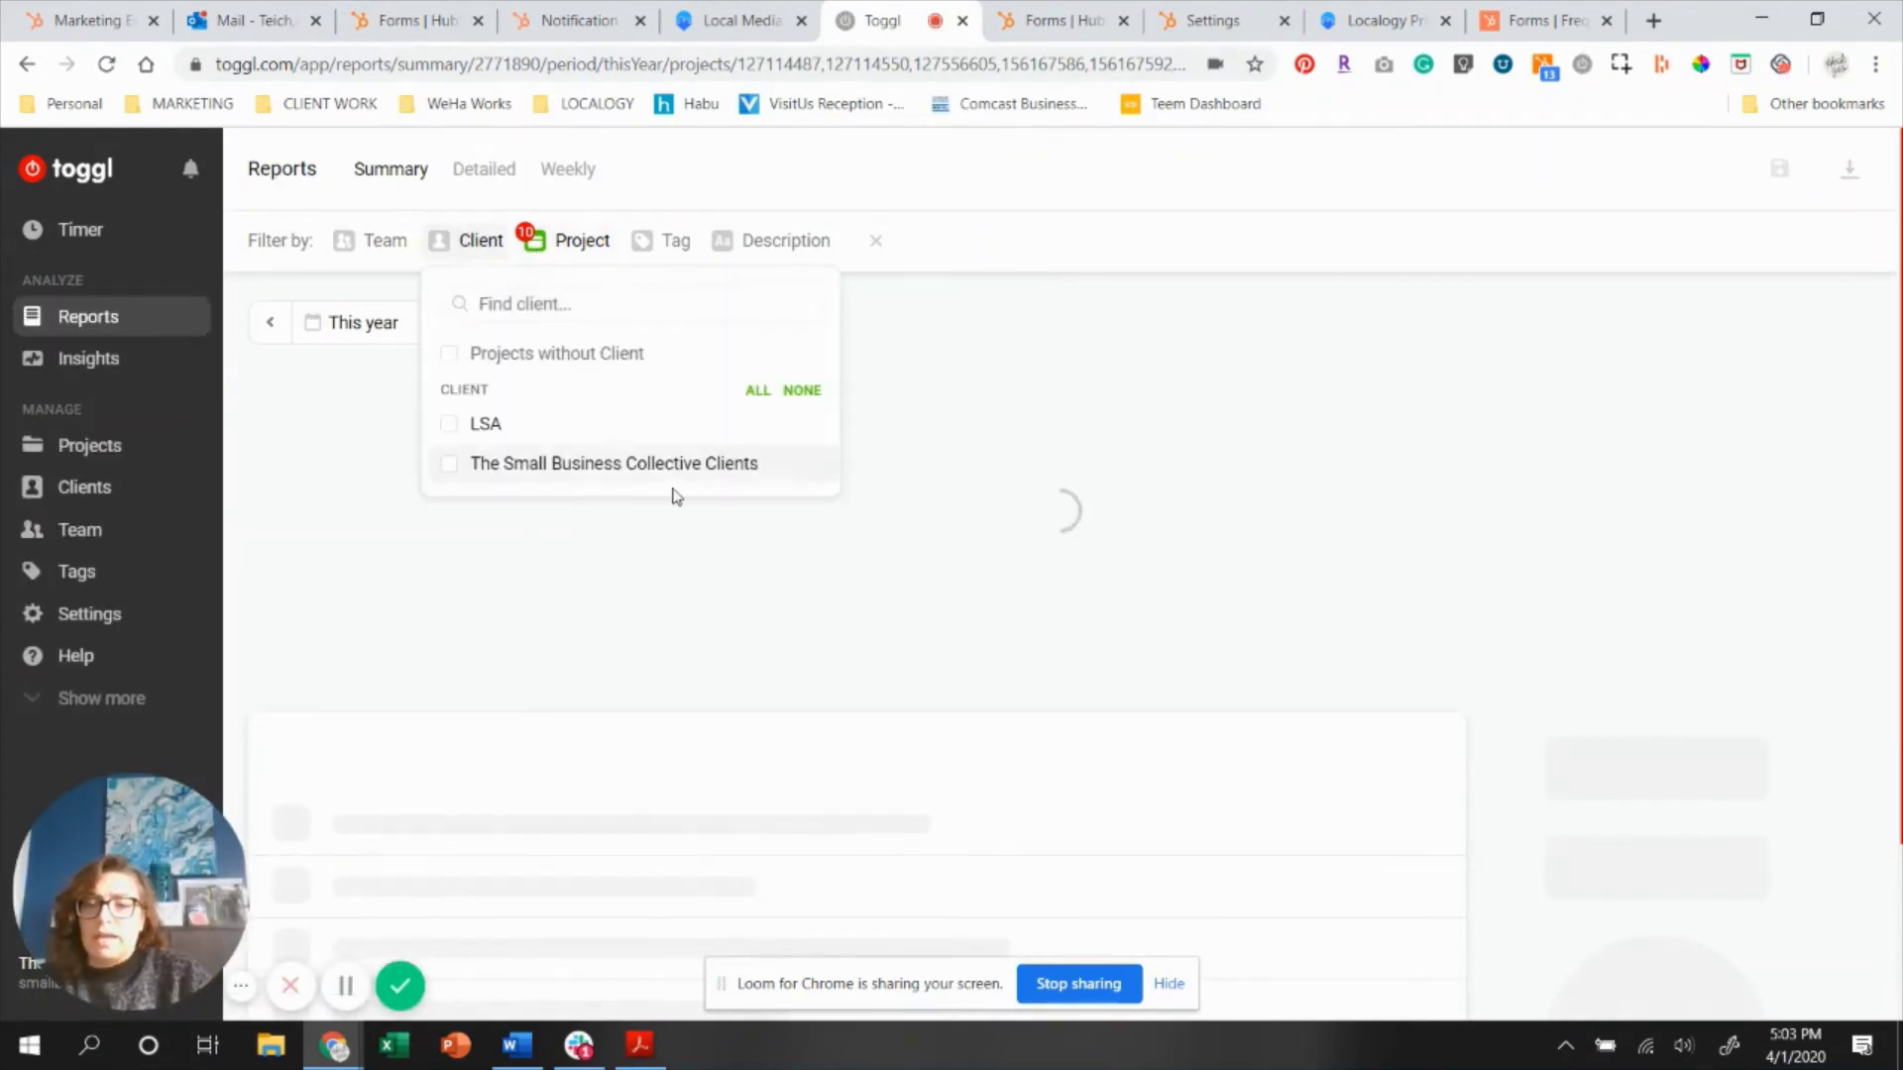
pyautogui.click(569, 426)
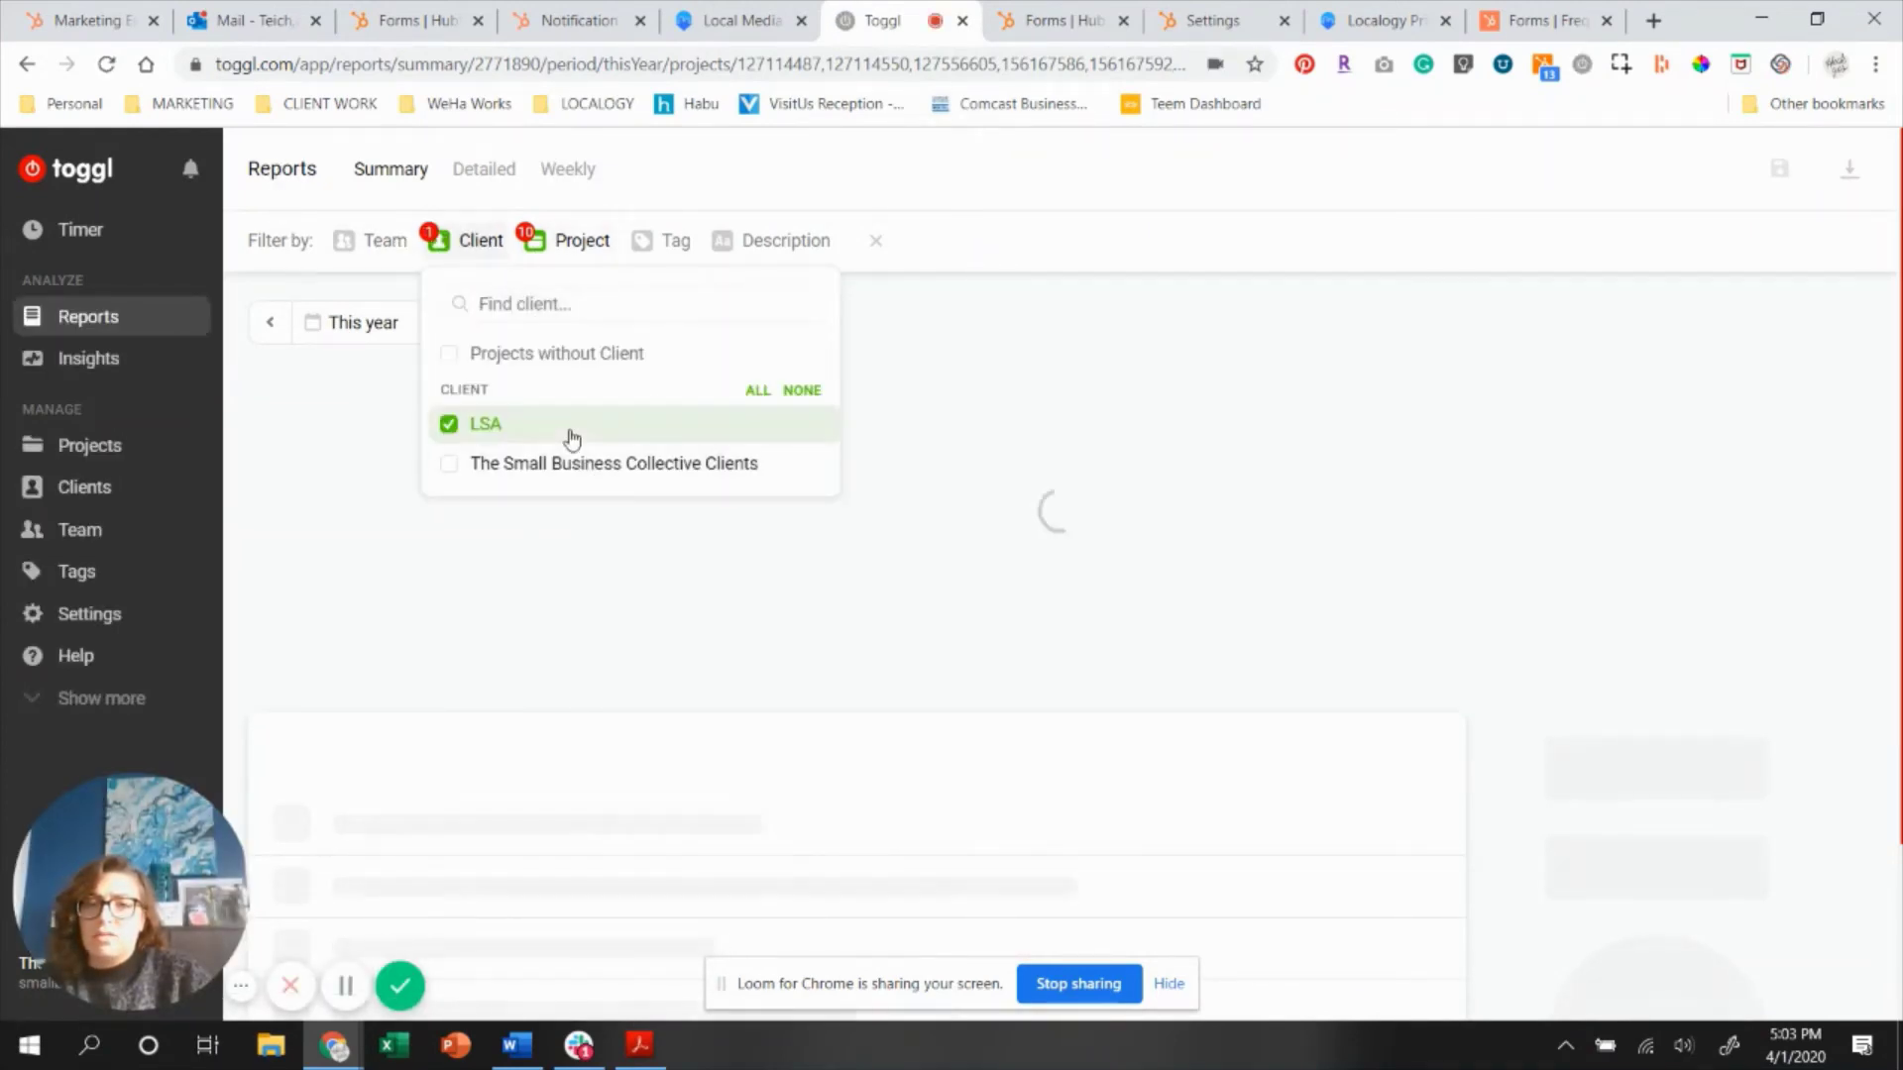
pyautogui.click(986, 438)
pyautogui.click(582, 241)
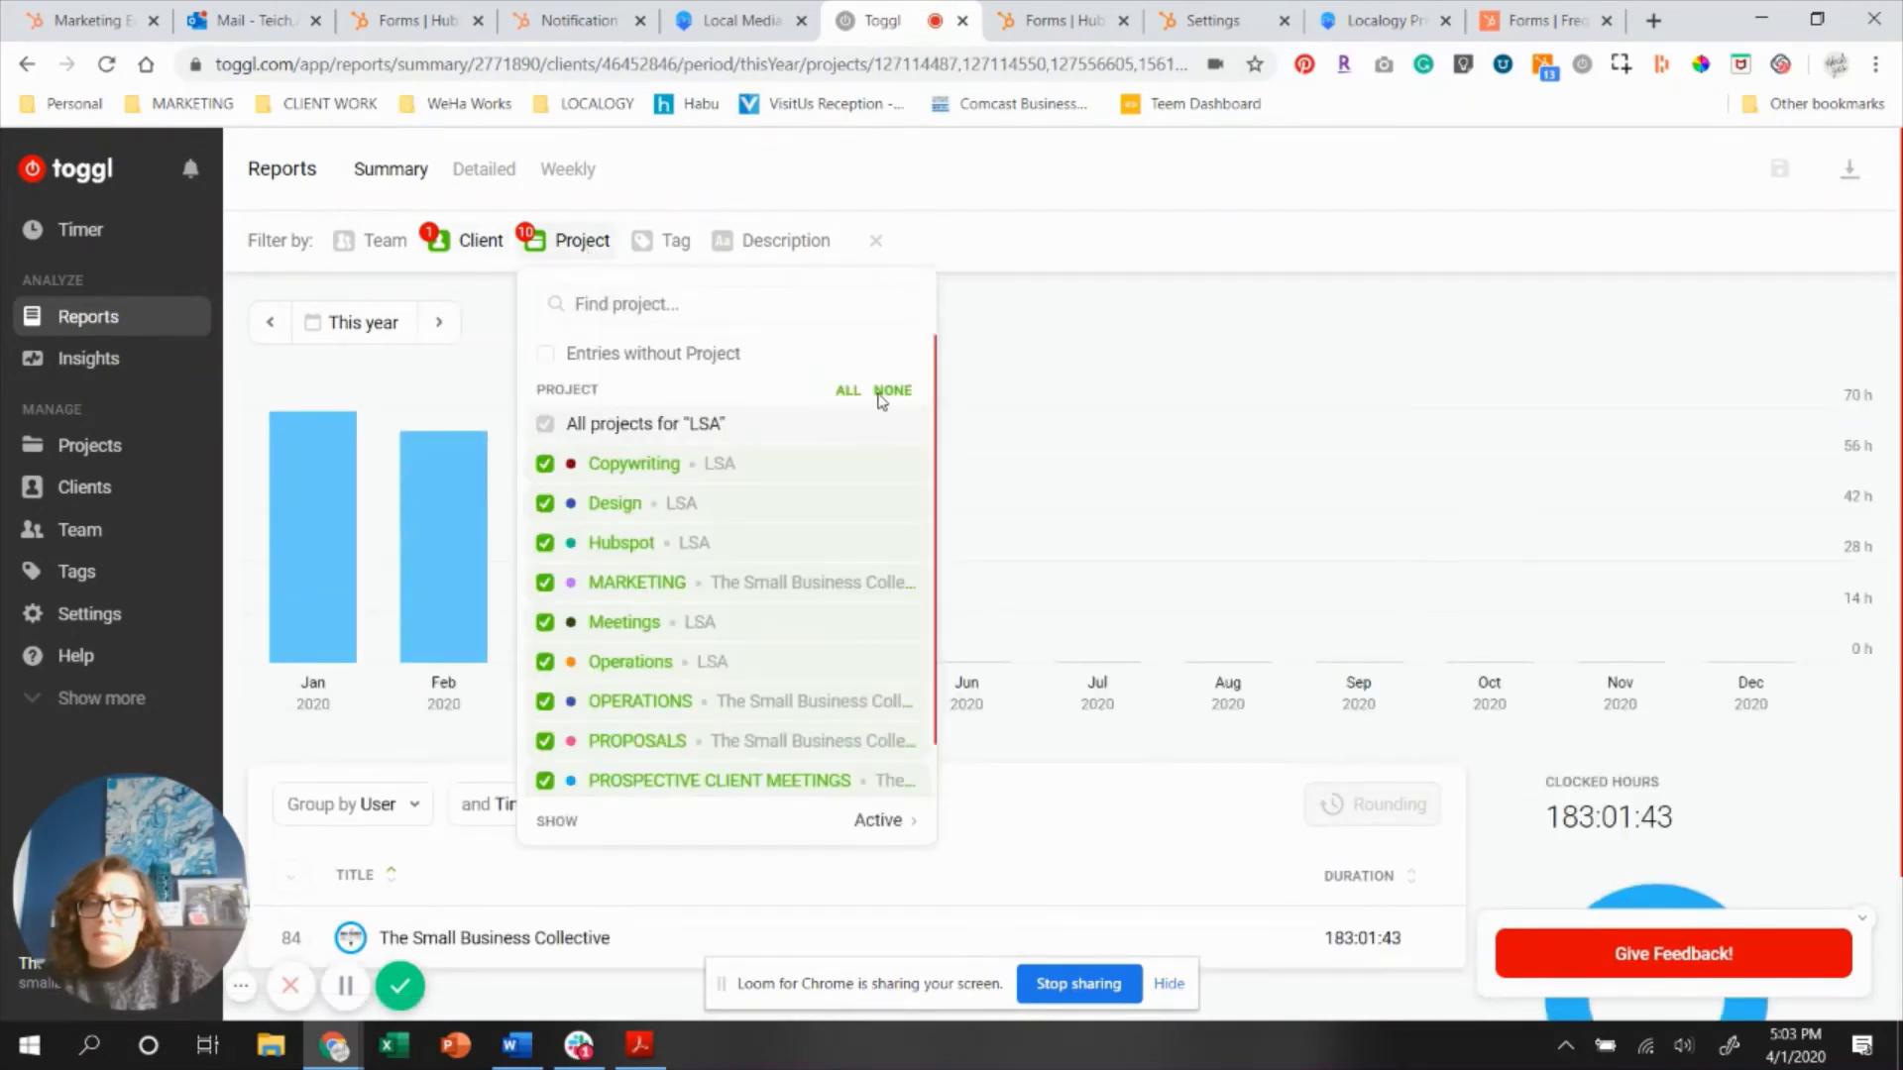
pyautogui.click(1048, 408)
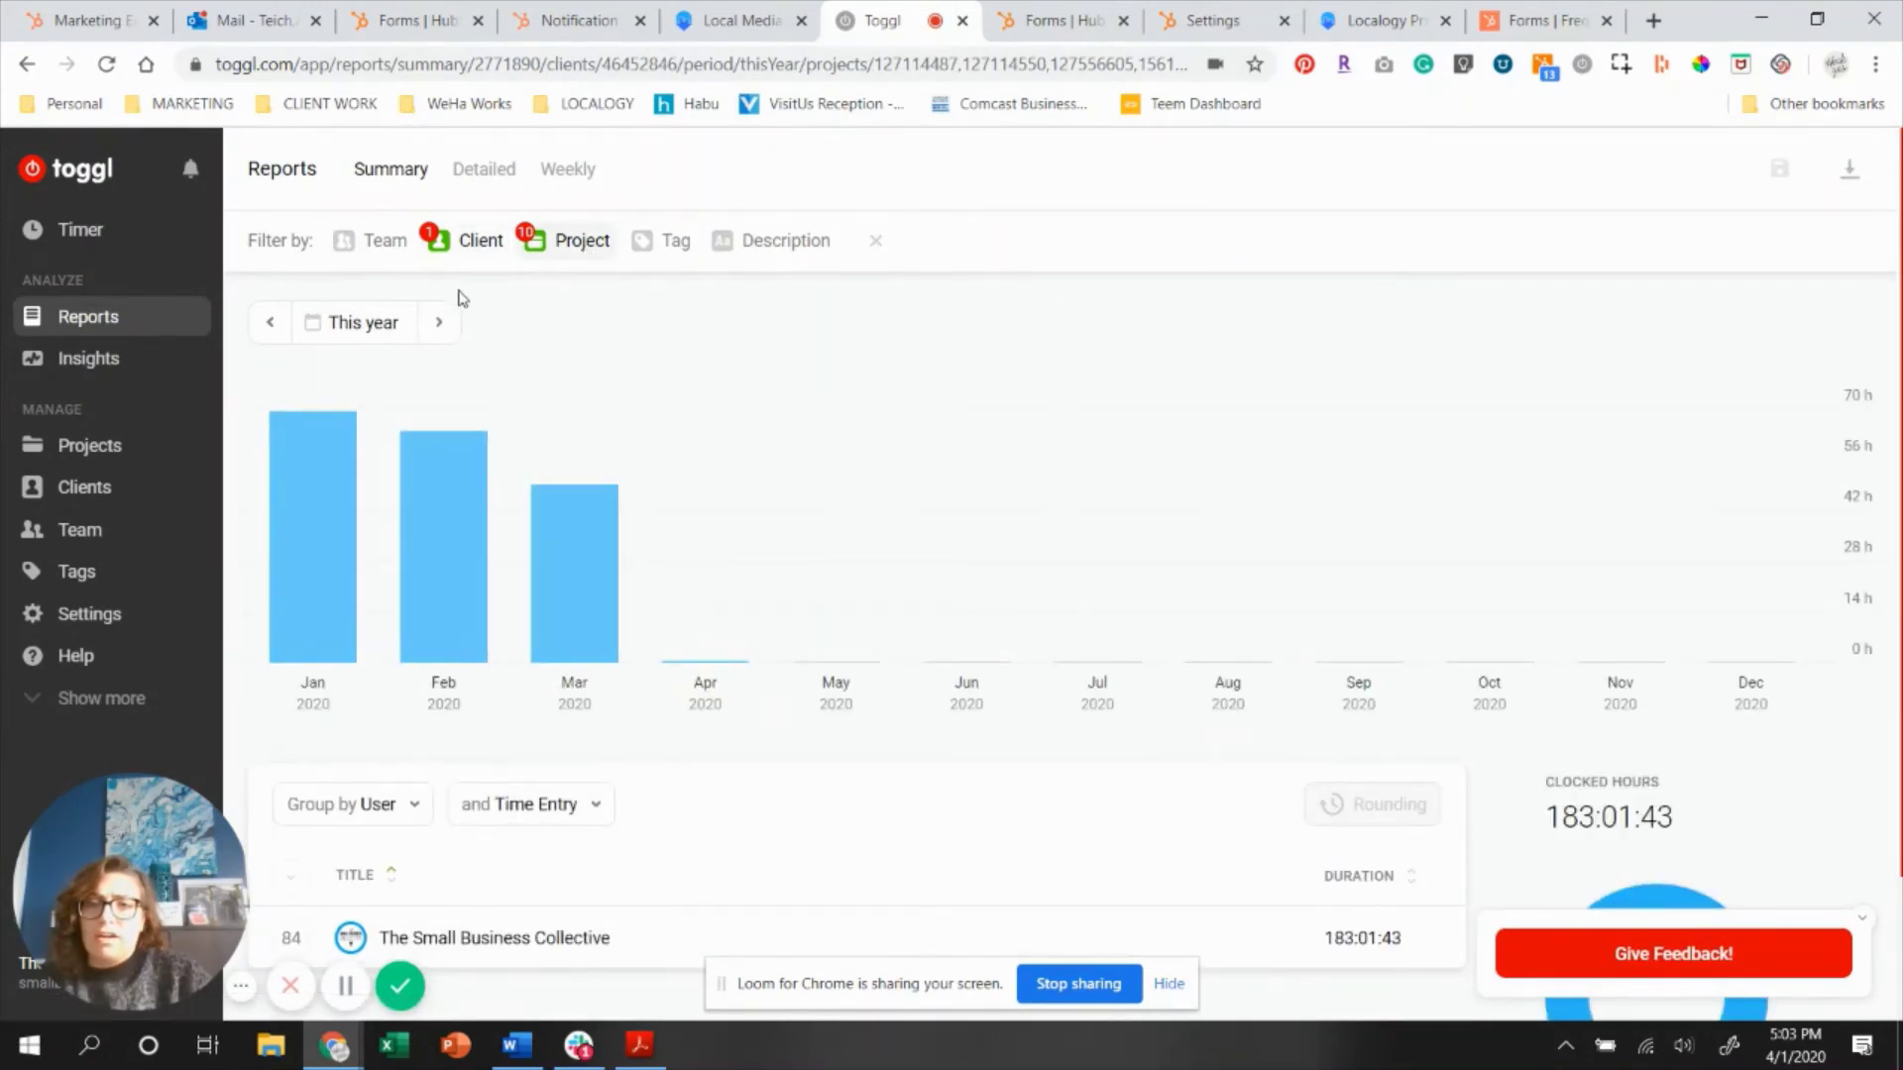
# Set the LSA client summary report's period to Last month and download the report as a PDF.
pyautogui.click(361, 323)
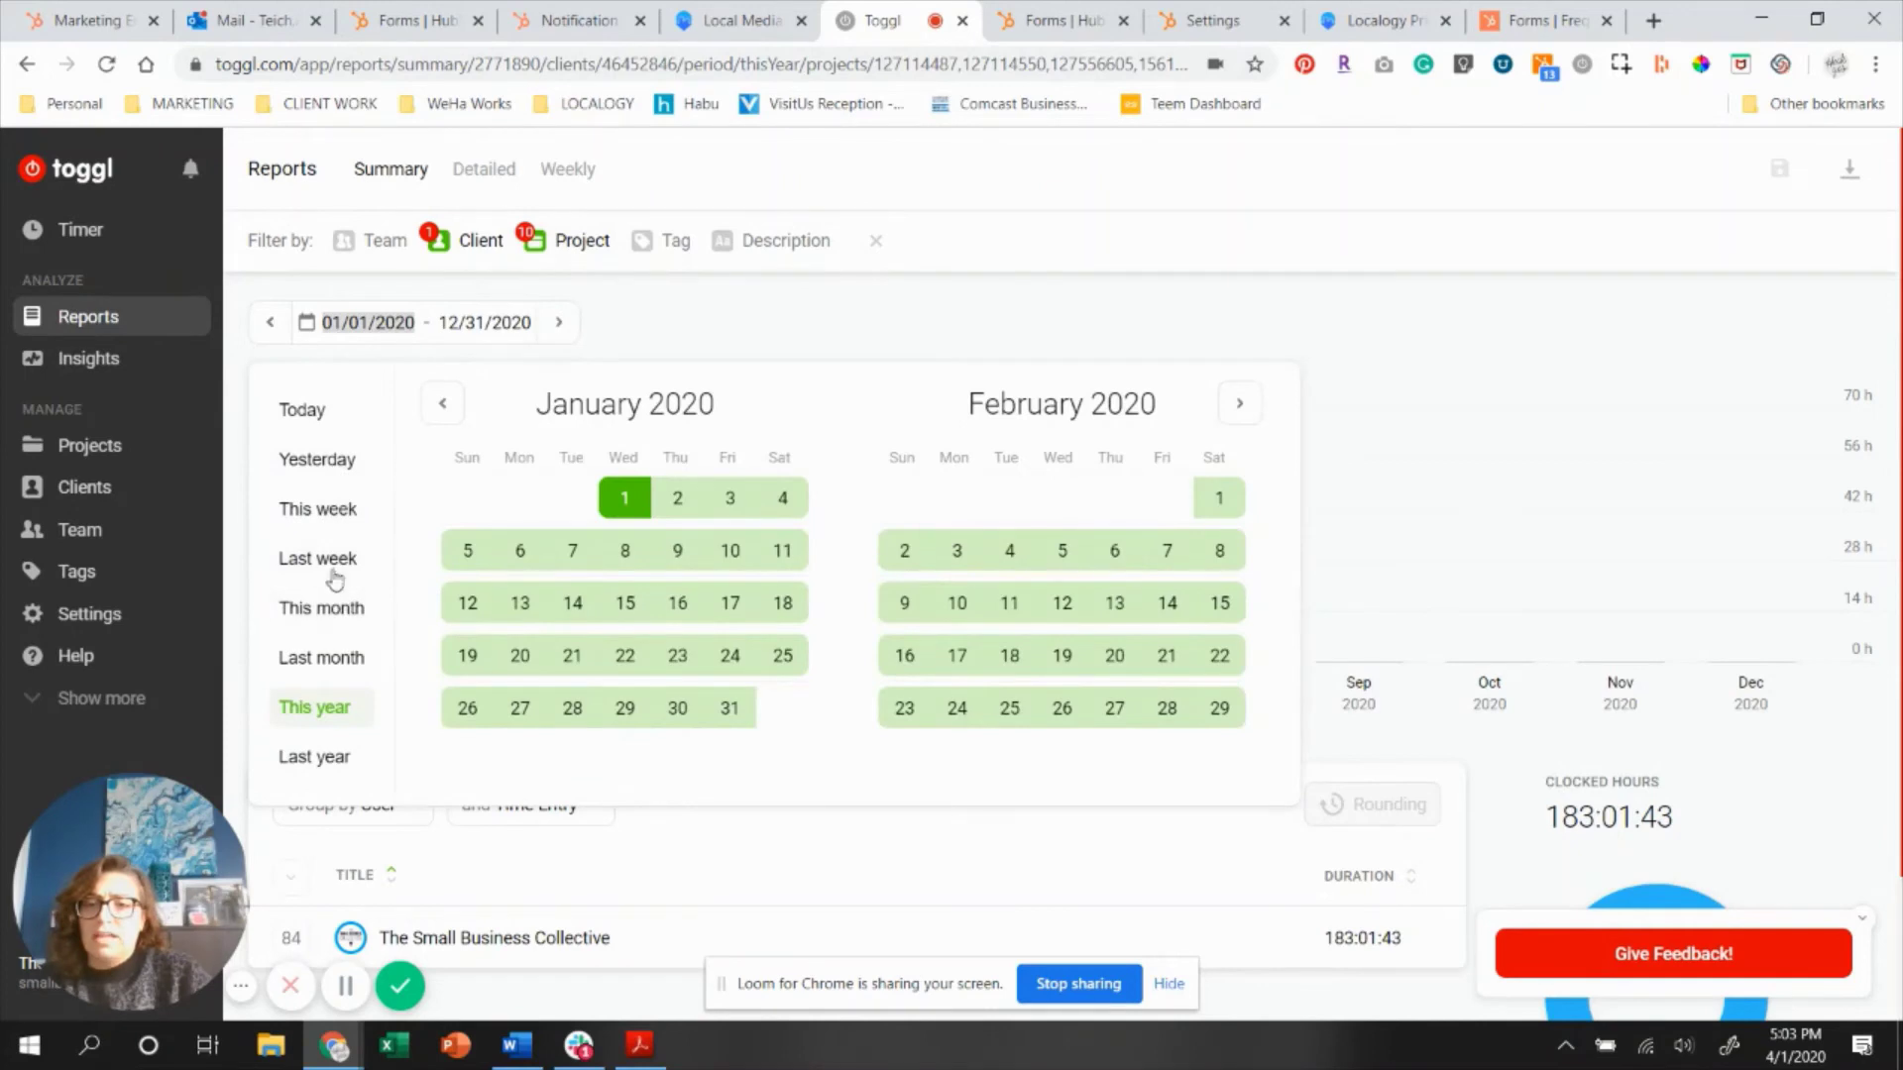
pyautogui.click(309, 658)
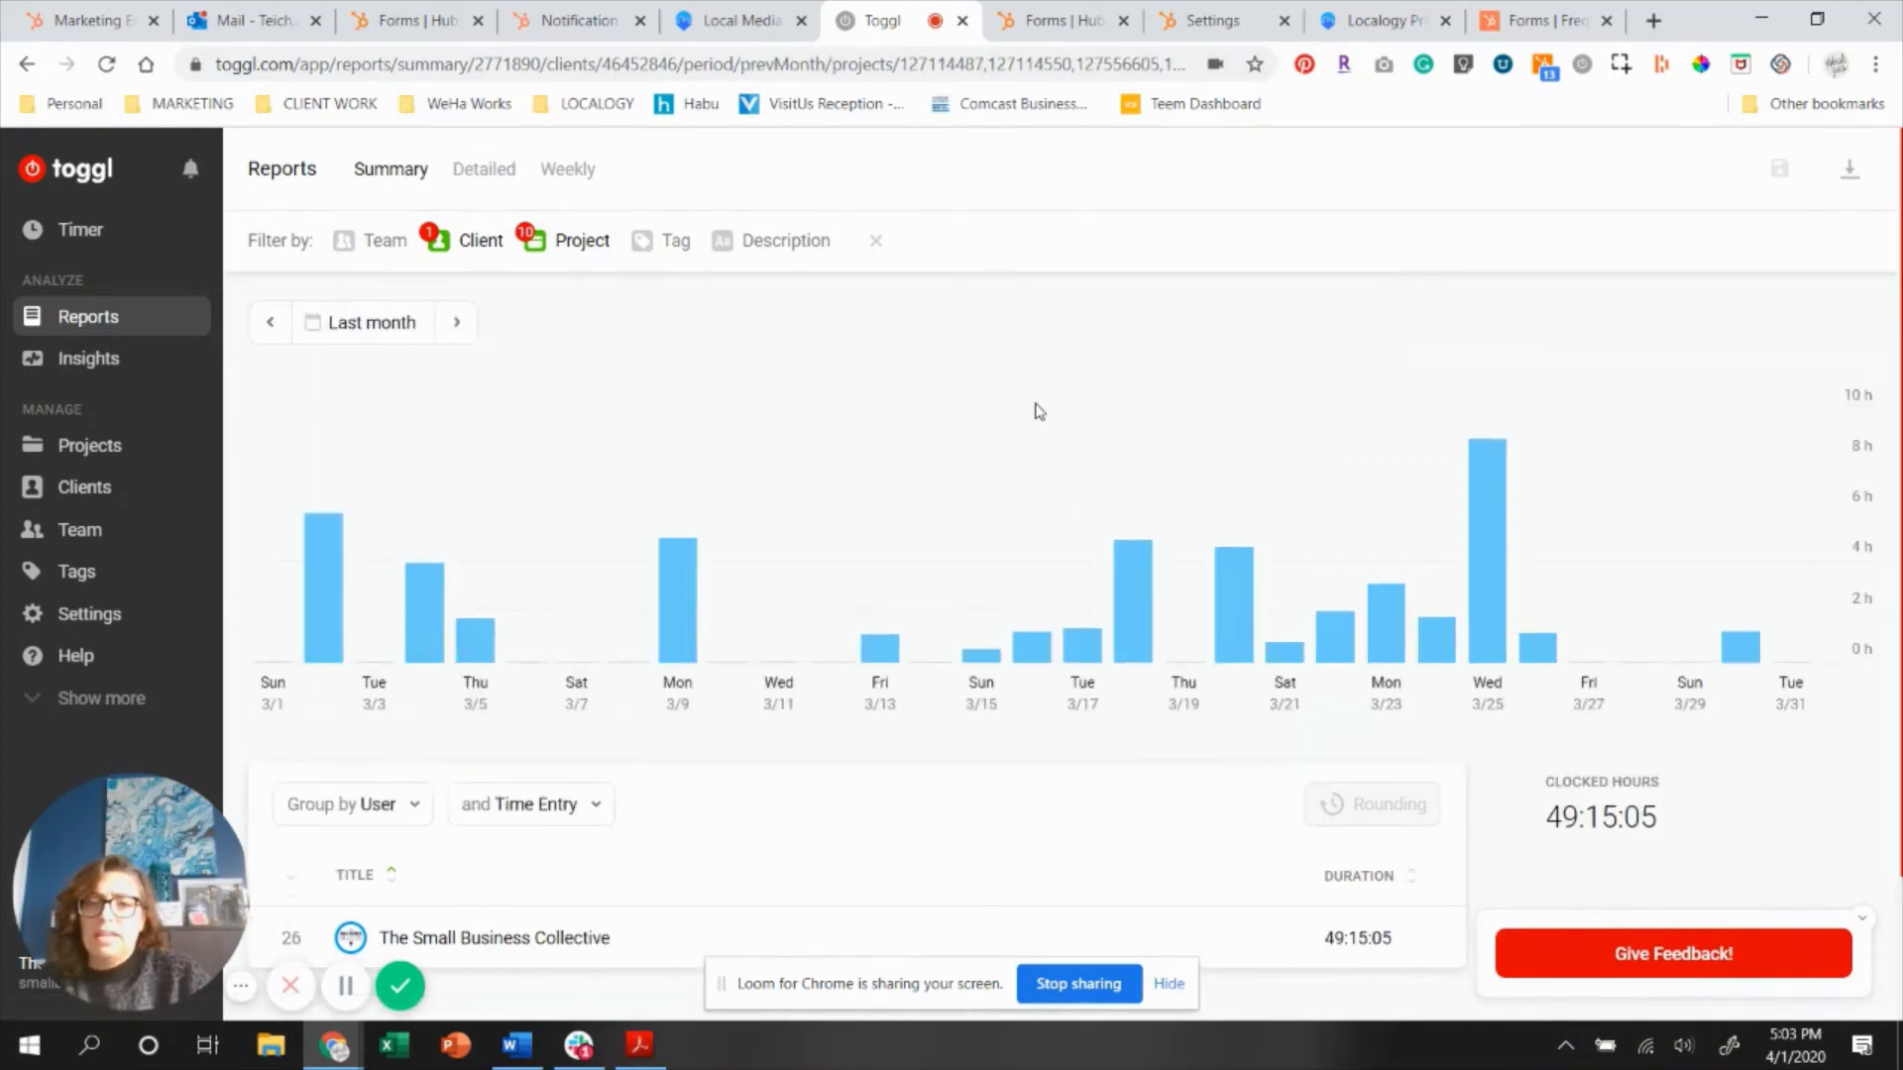
pyautogui.scroll(-2, 1575, 509)
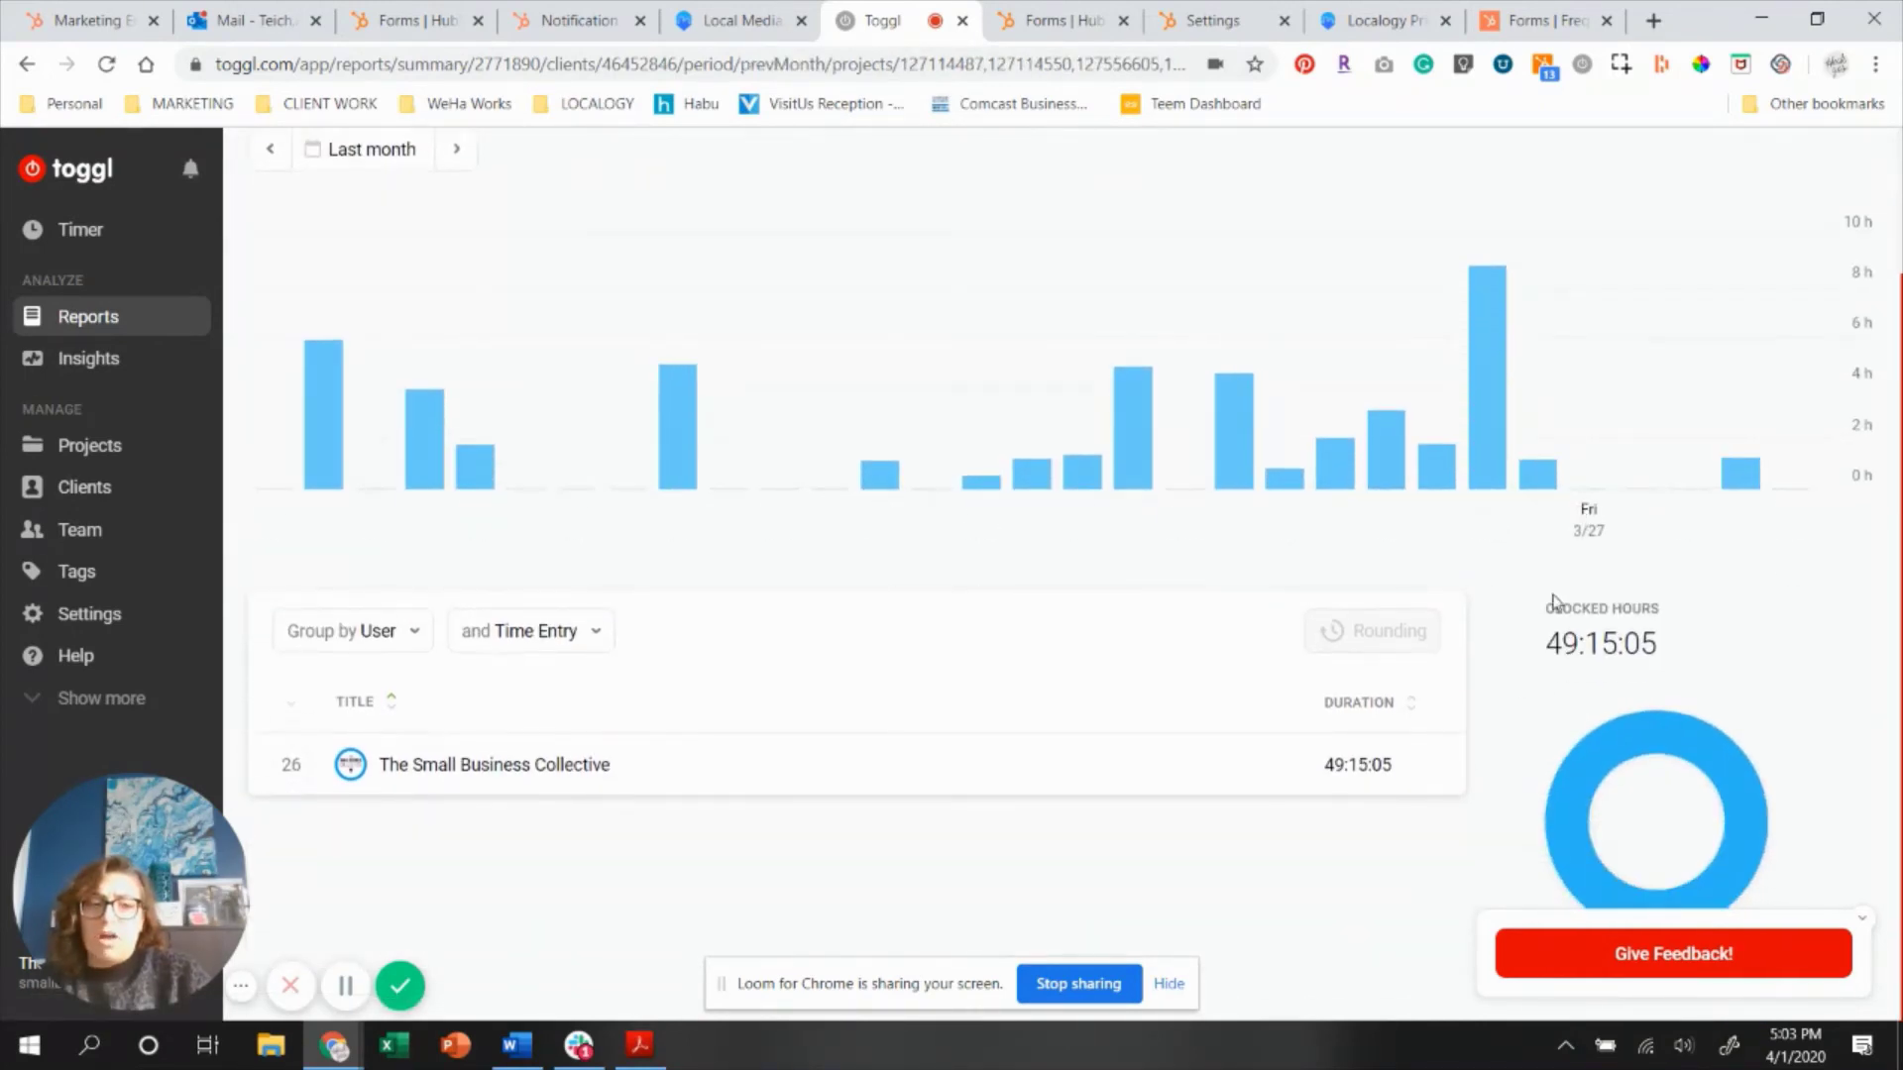
pyautogui.scroll(2, 1553, 601)
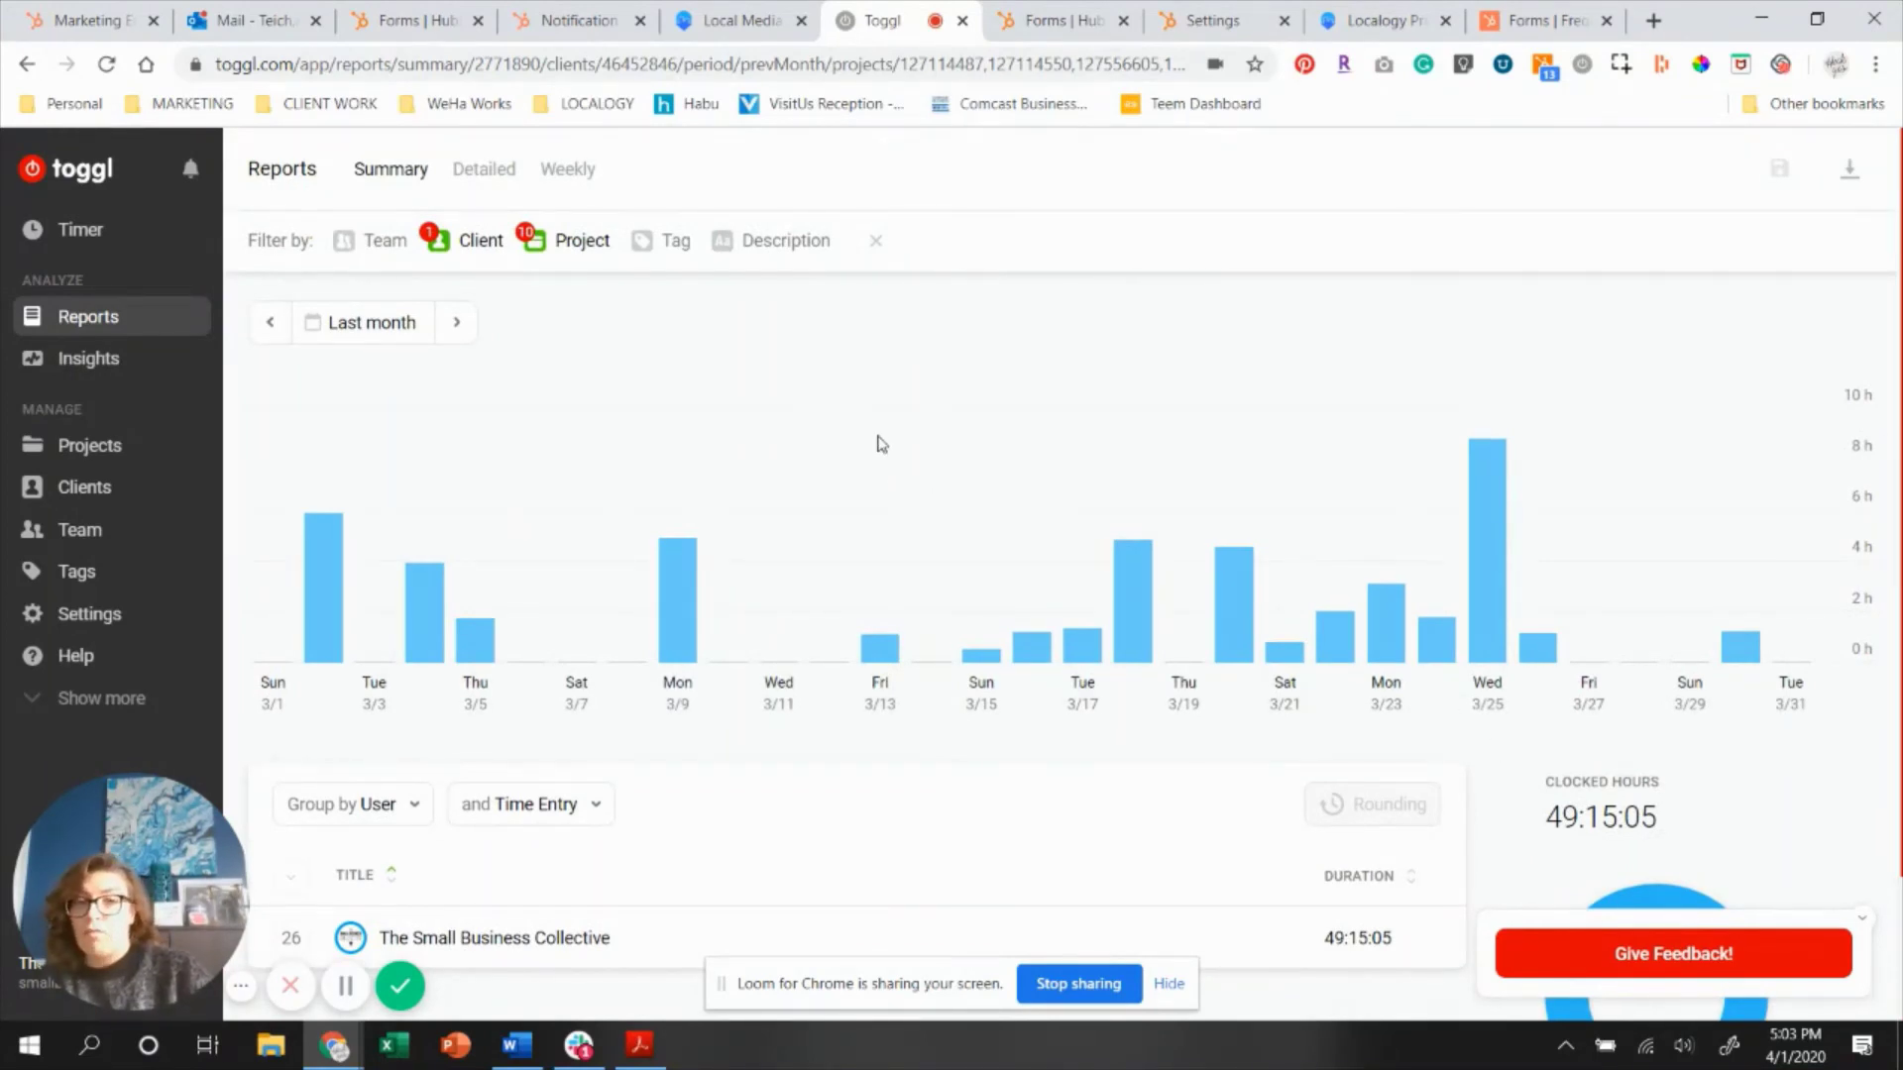
pyautogui.click(1850, 184)
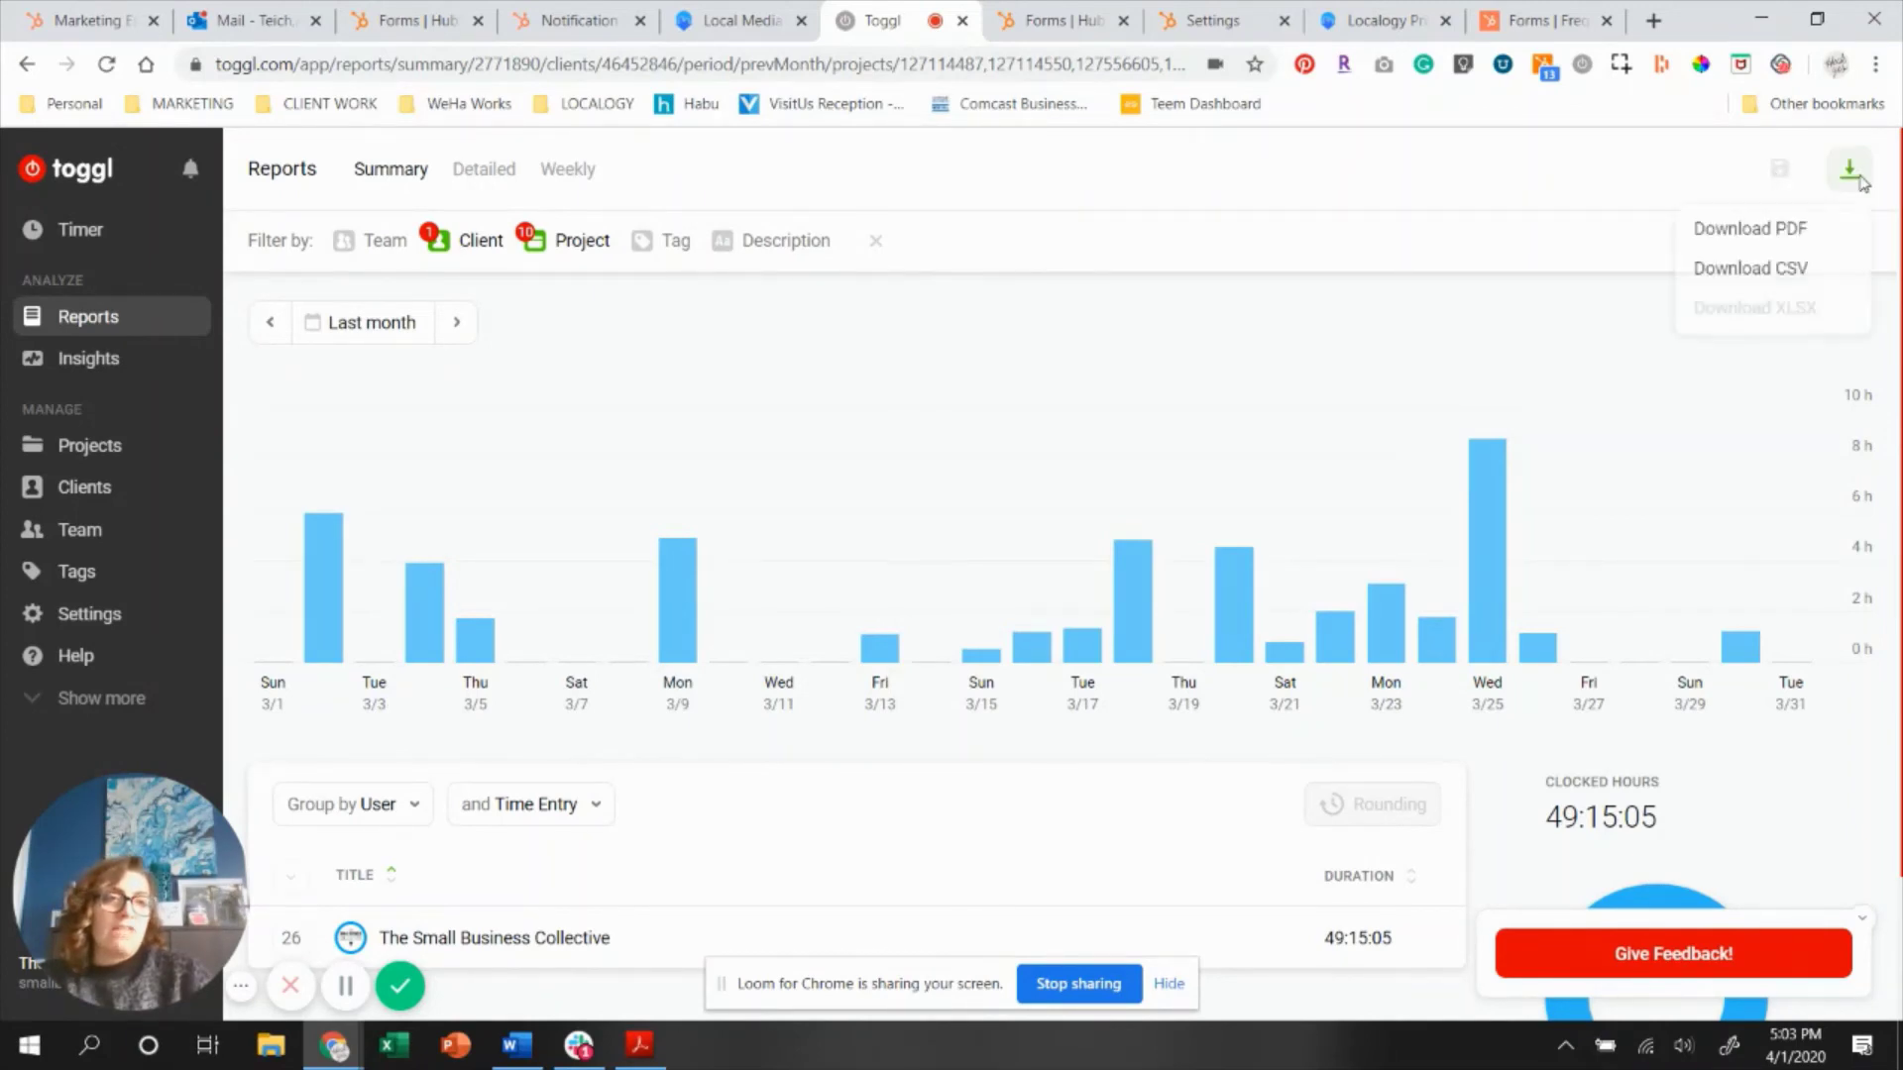
pyautogui.click(1799, 232)
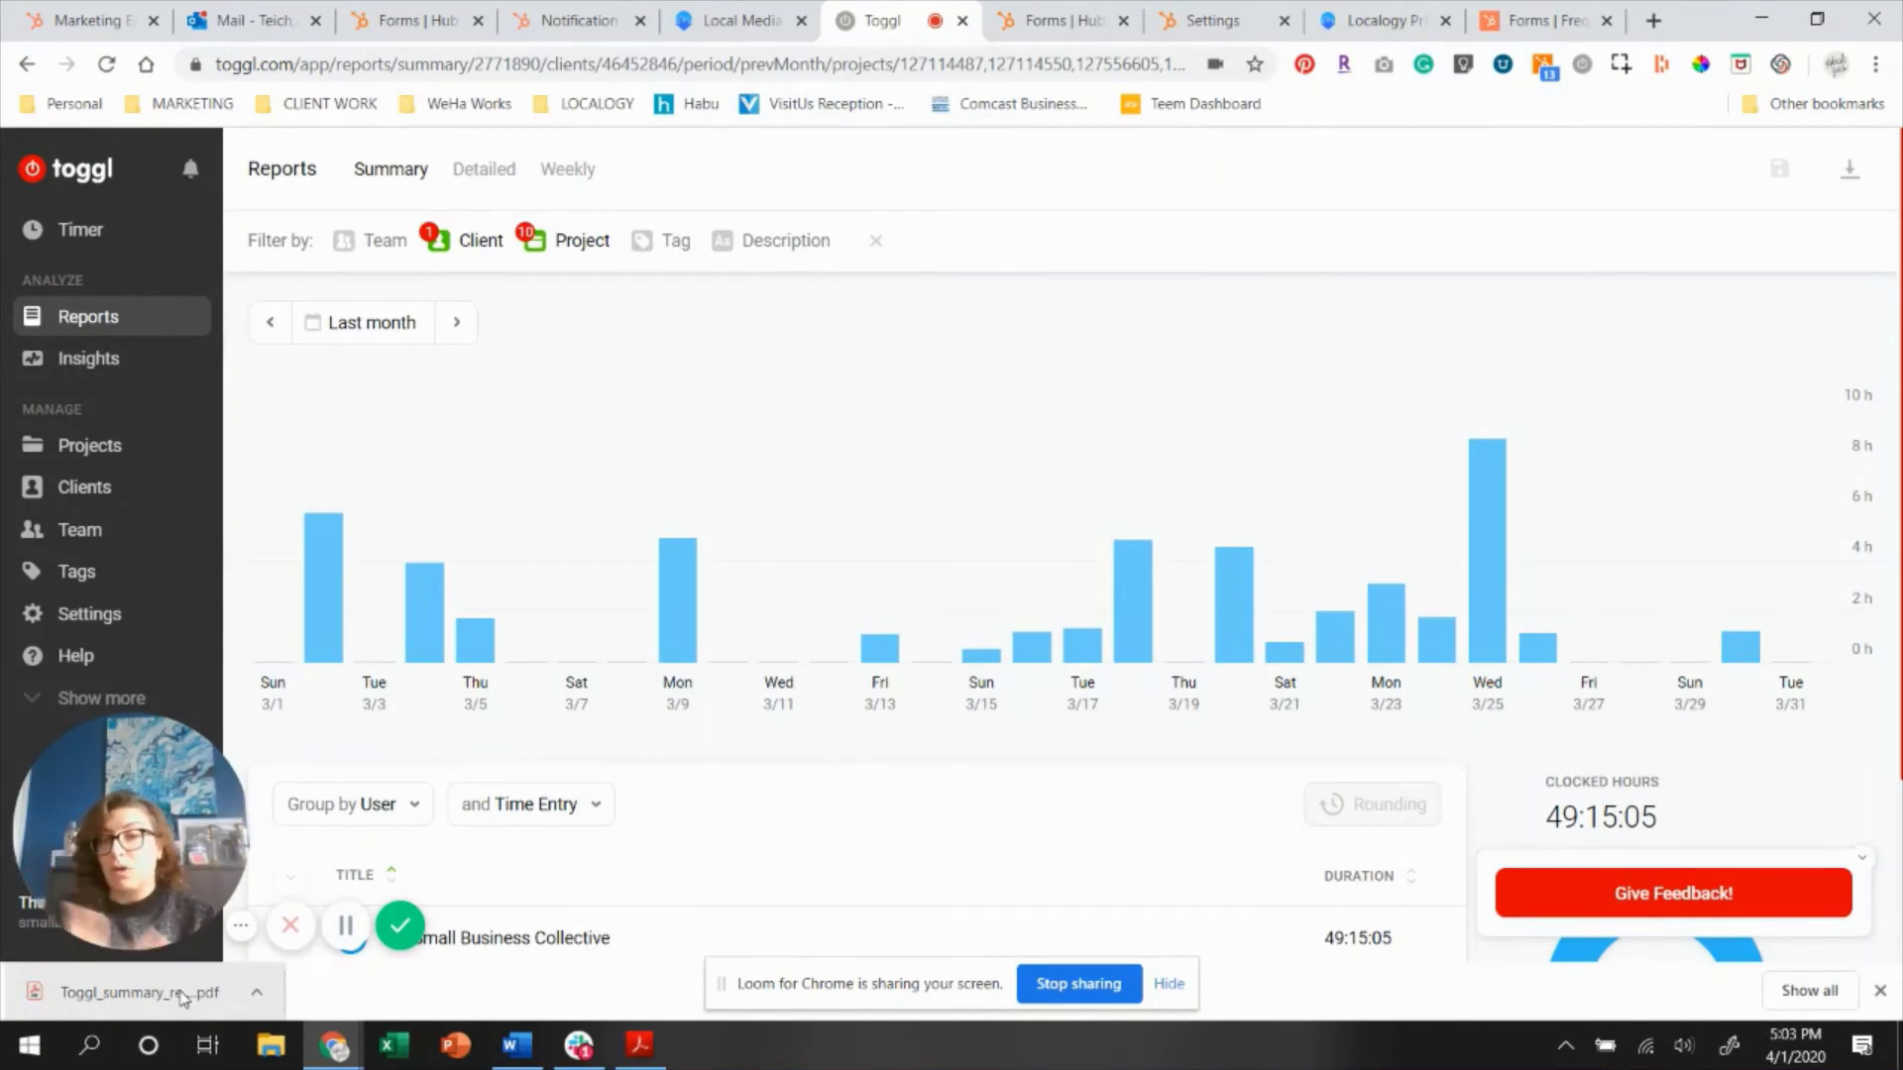
# Look at the Insights page and the workspace's team members list.
pyautogui.click(88, 358)
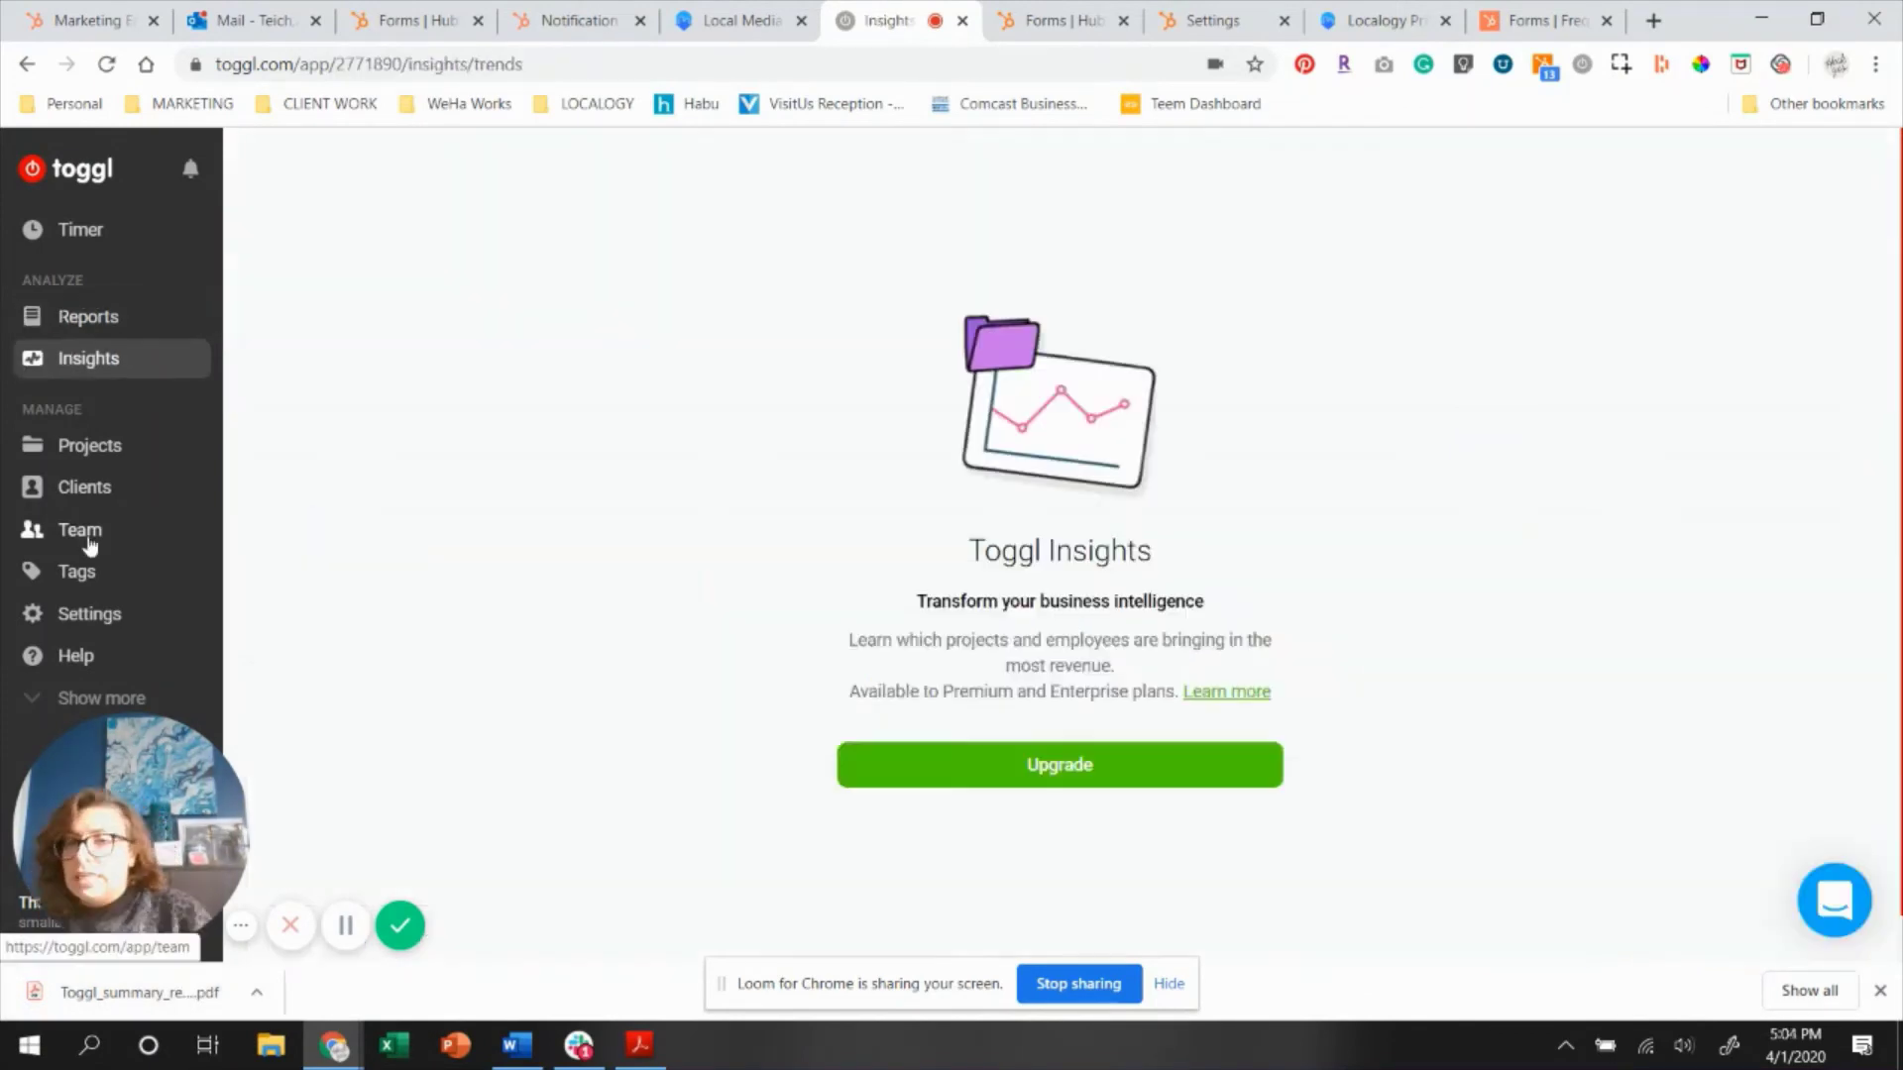
pyautogui.click(83, 531)
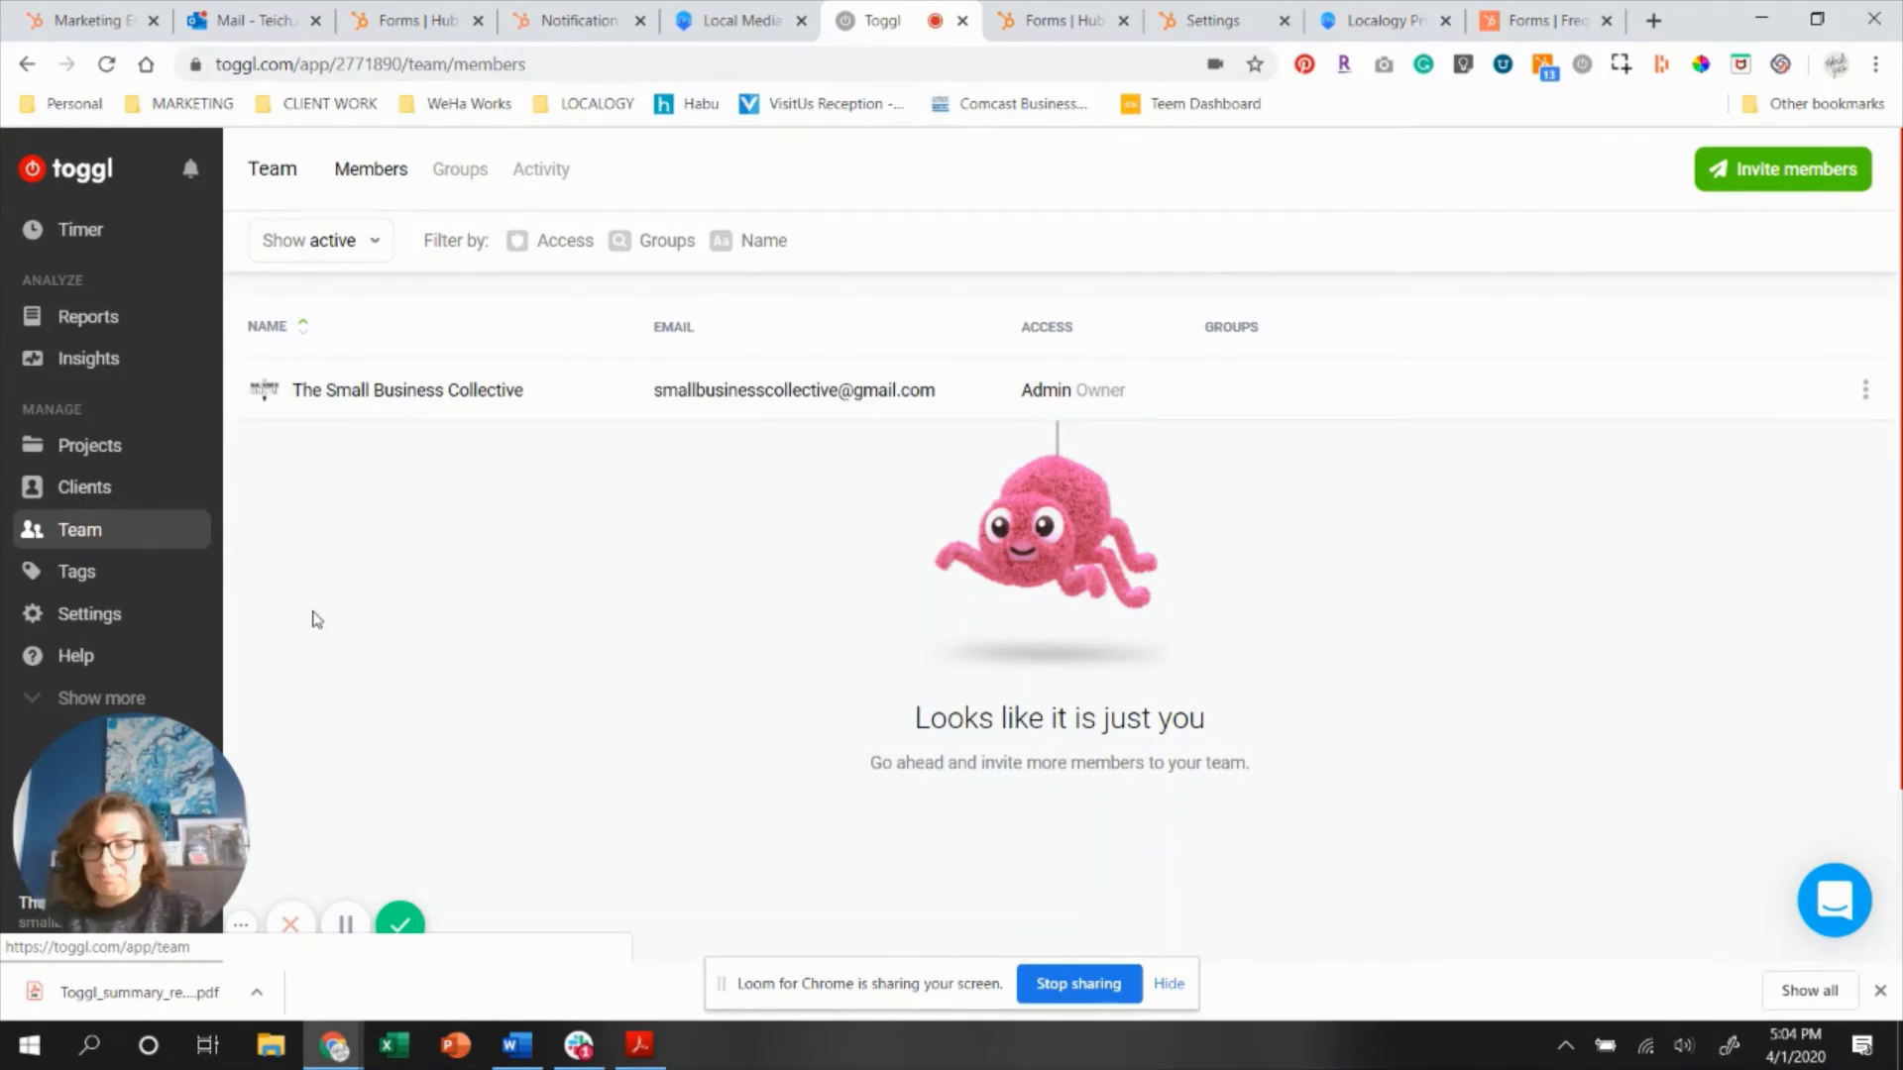
# Create a new tag named "Hubspot" in the workspace's tags.
pyautogui.click(55, 572)
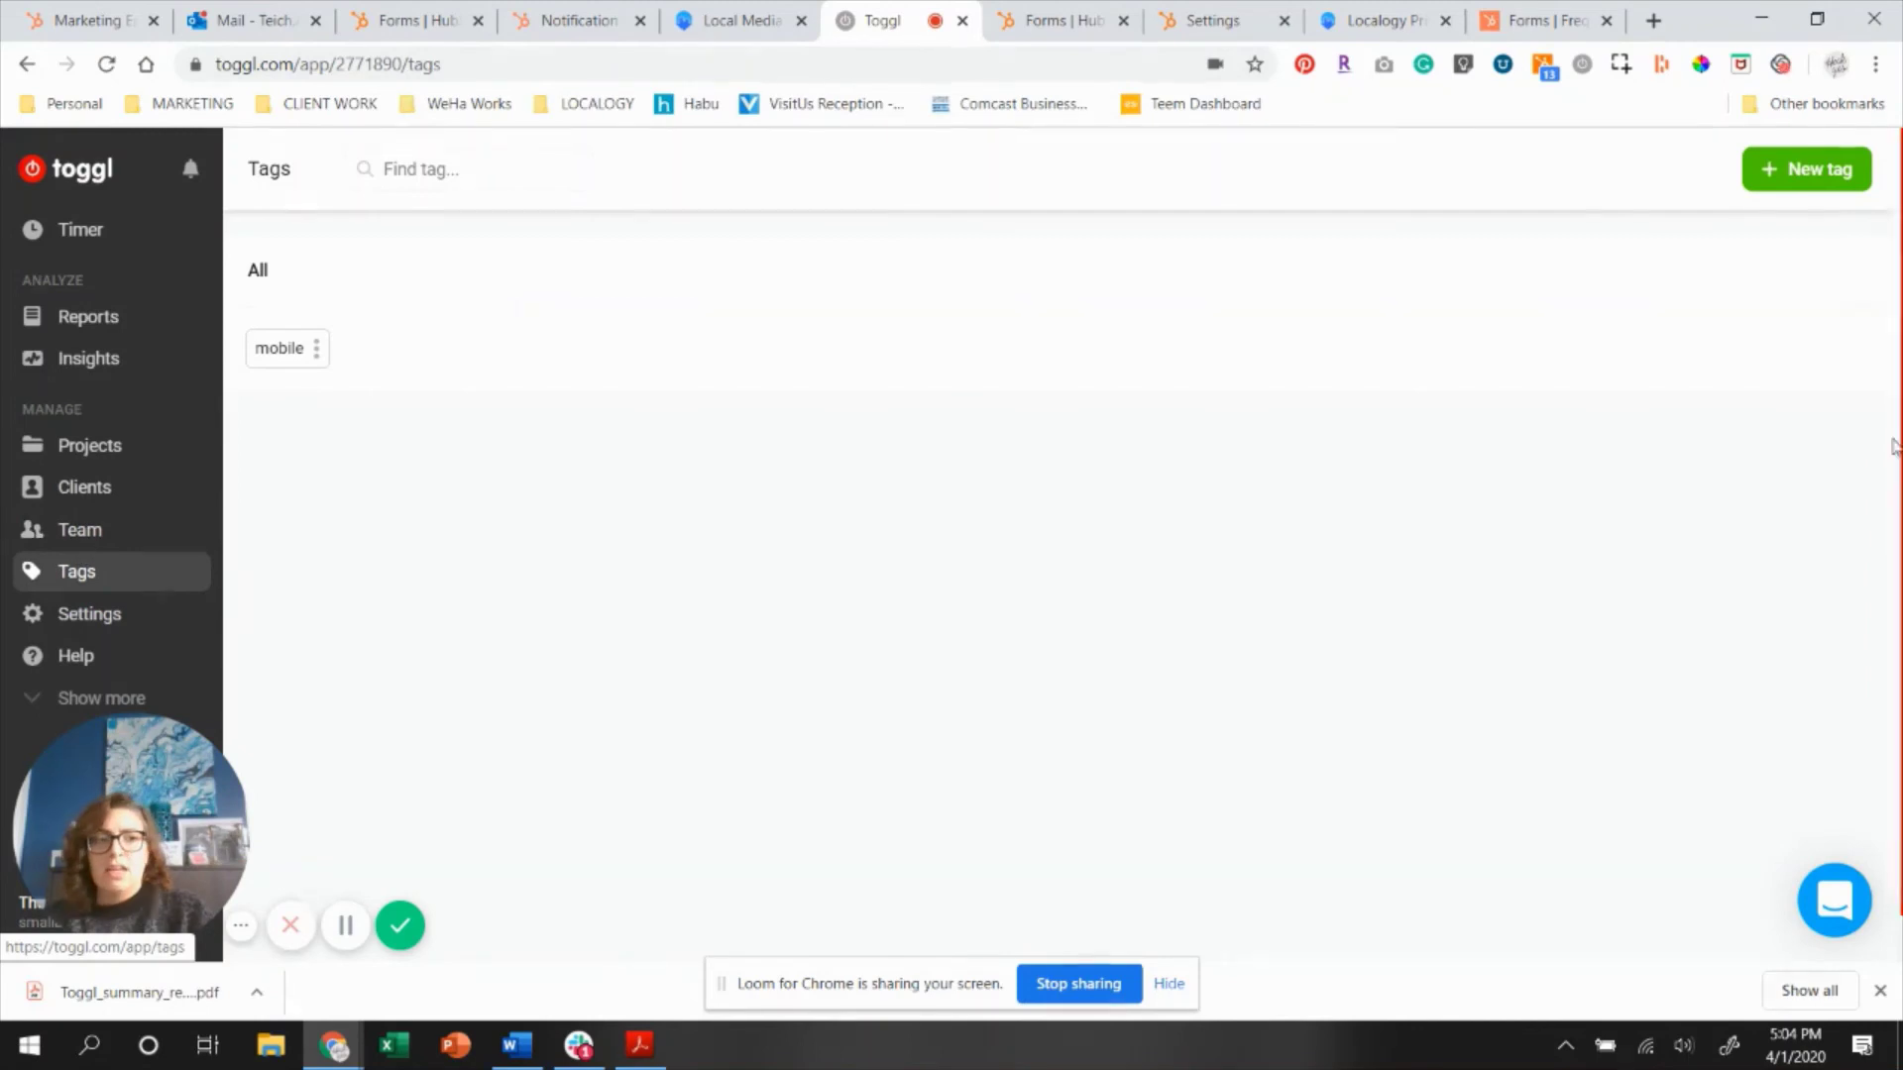
pyautogui.click(1809, 170)
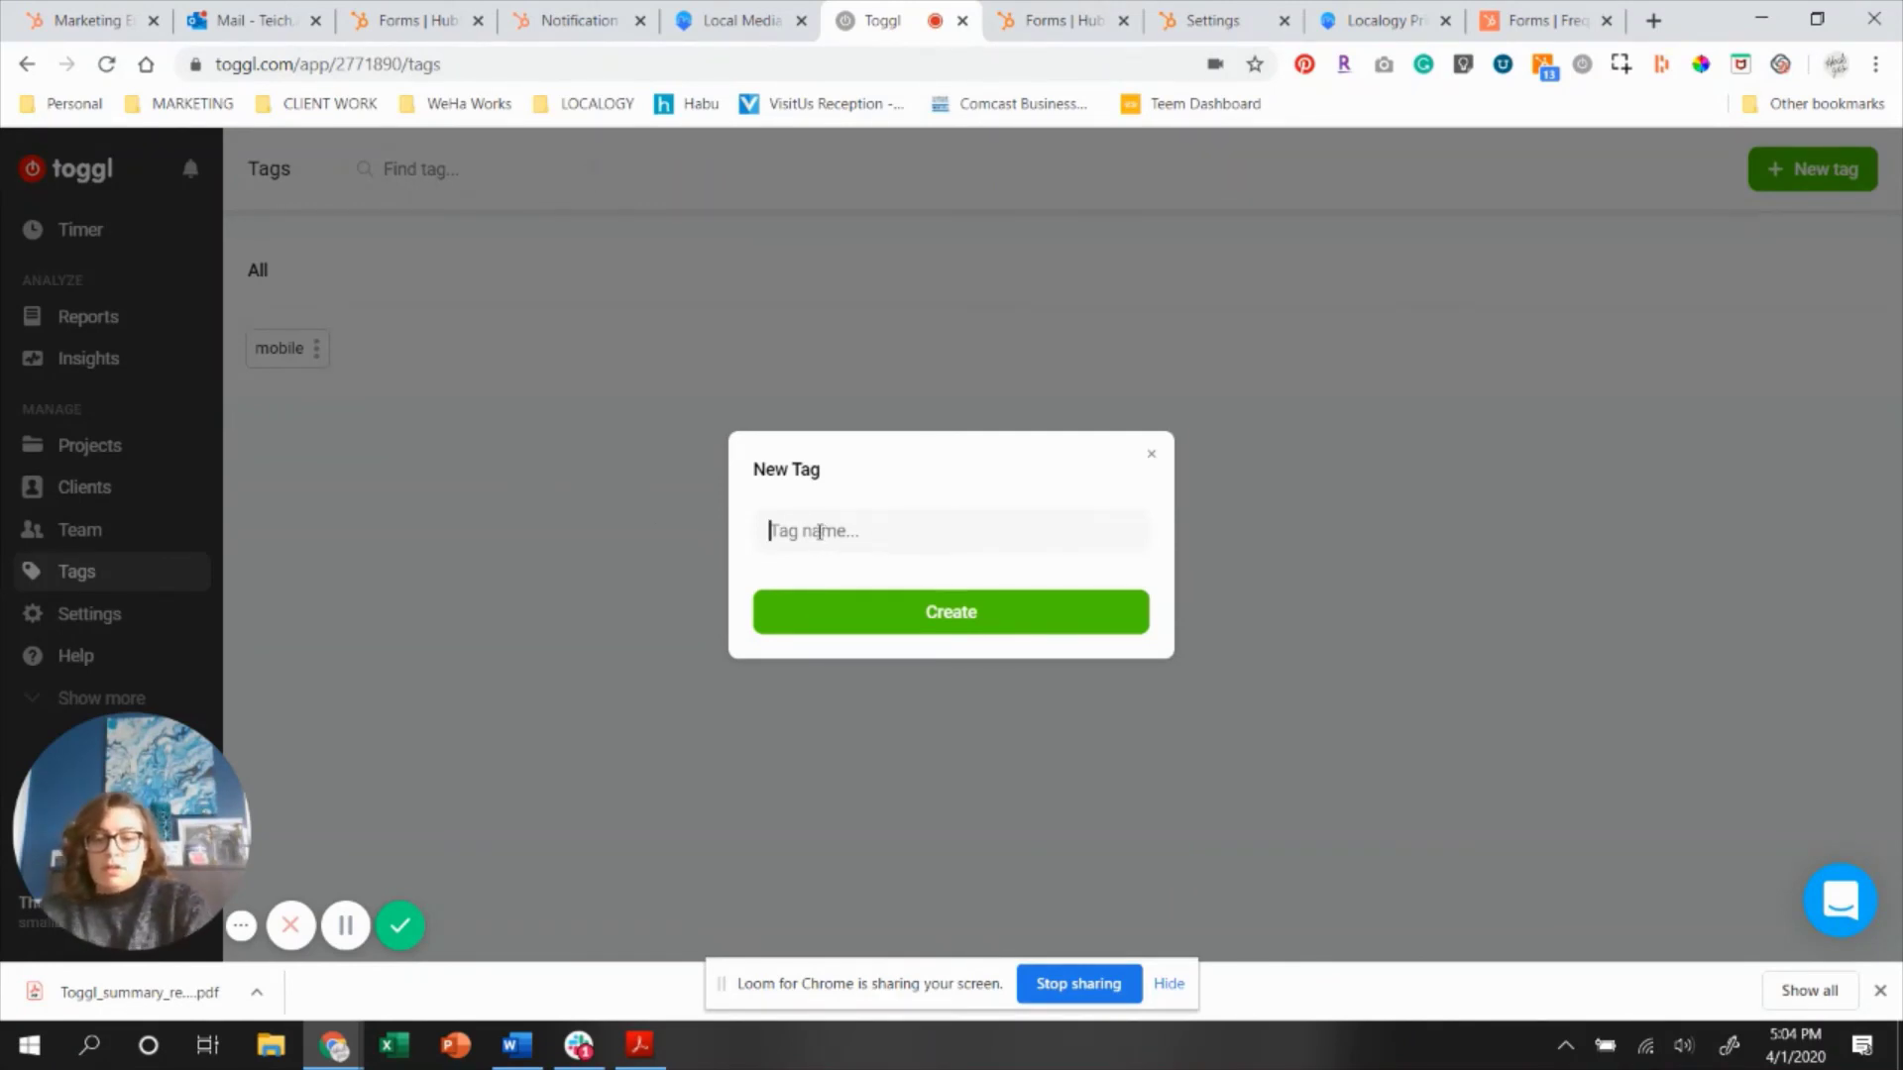
pyautogui.write('Hubspot')
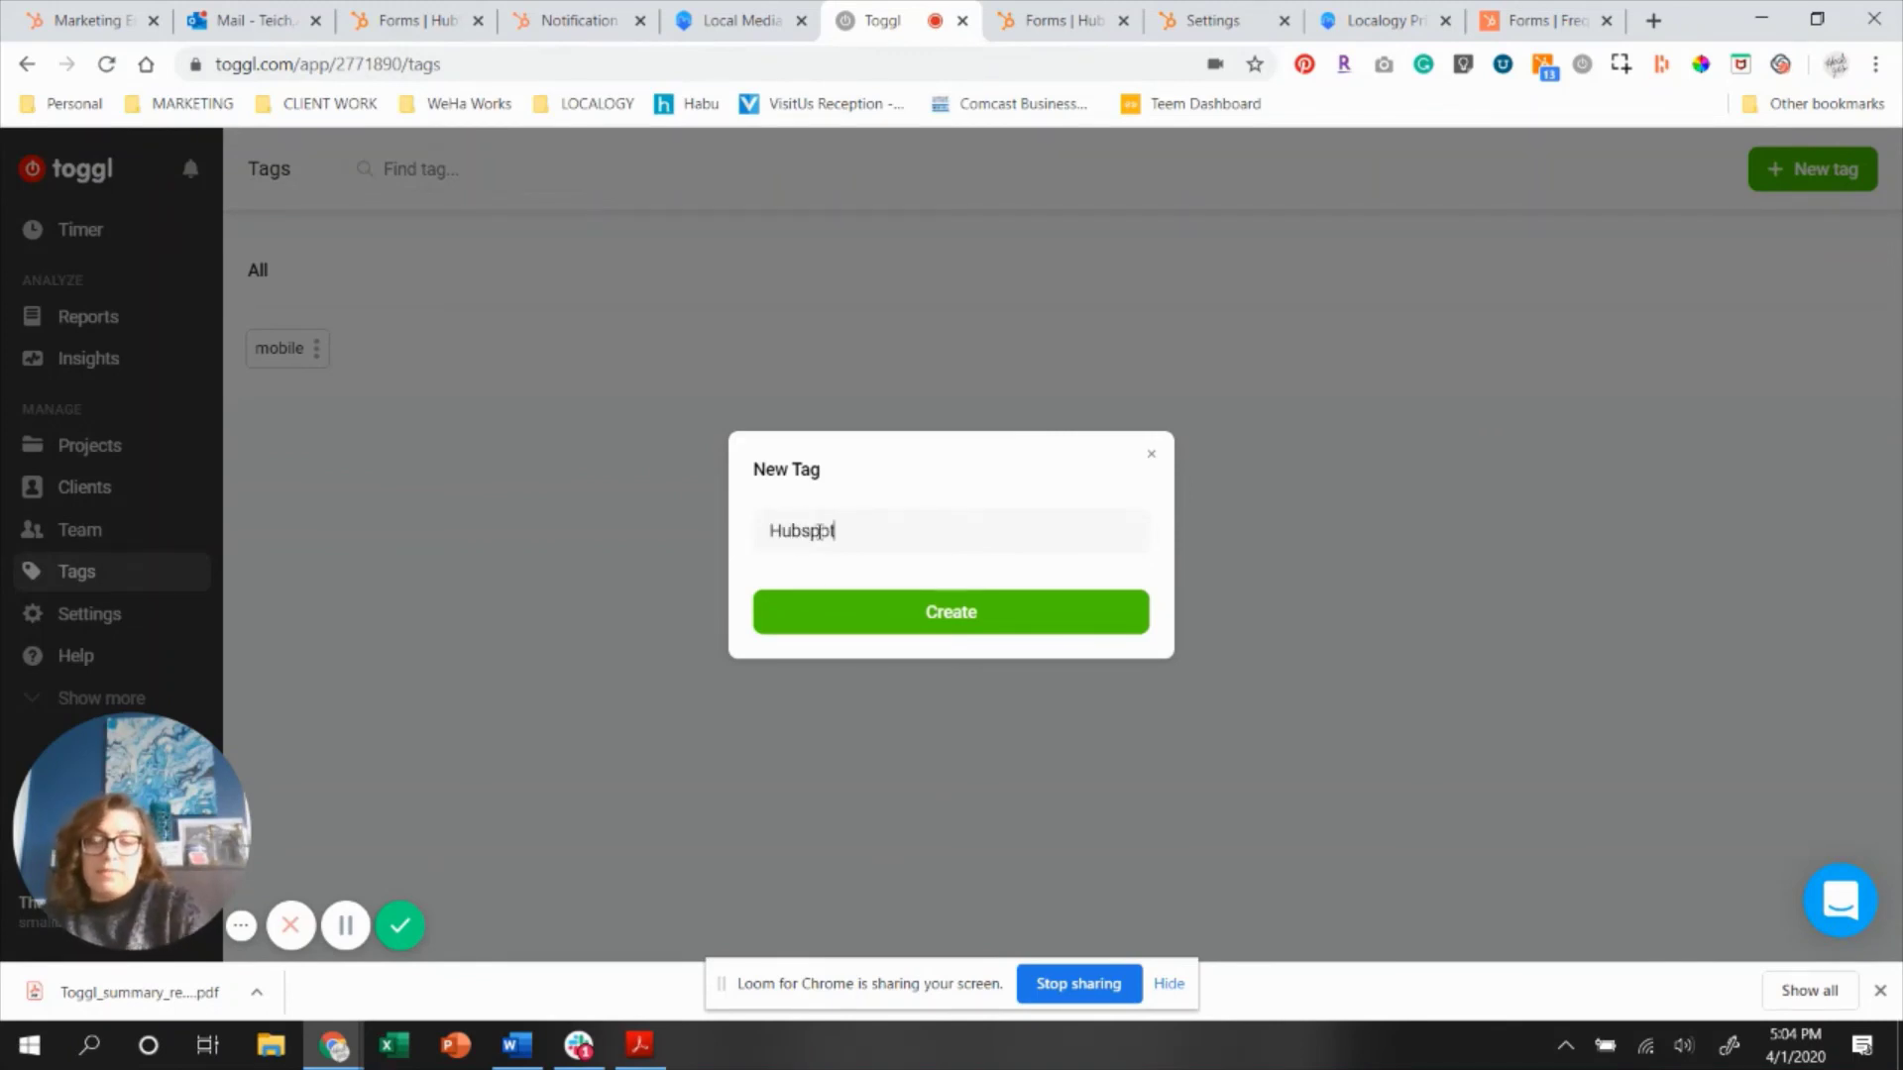
pyautogui.click(825, 624)
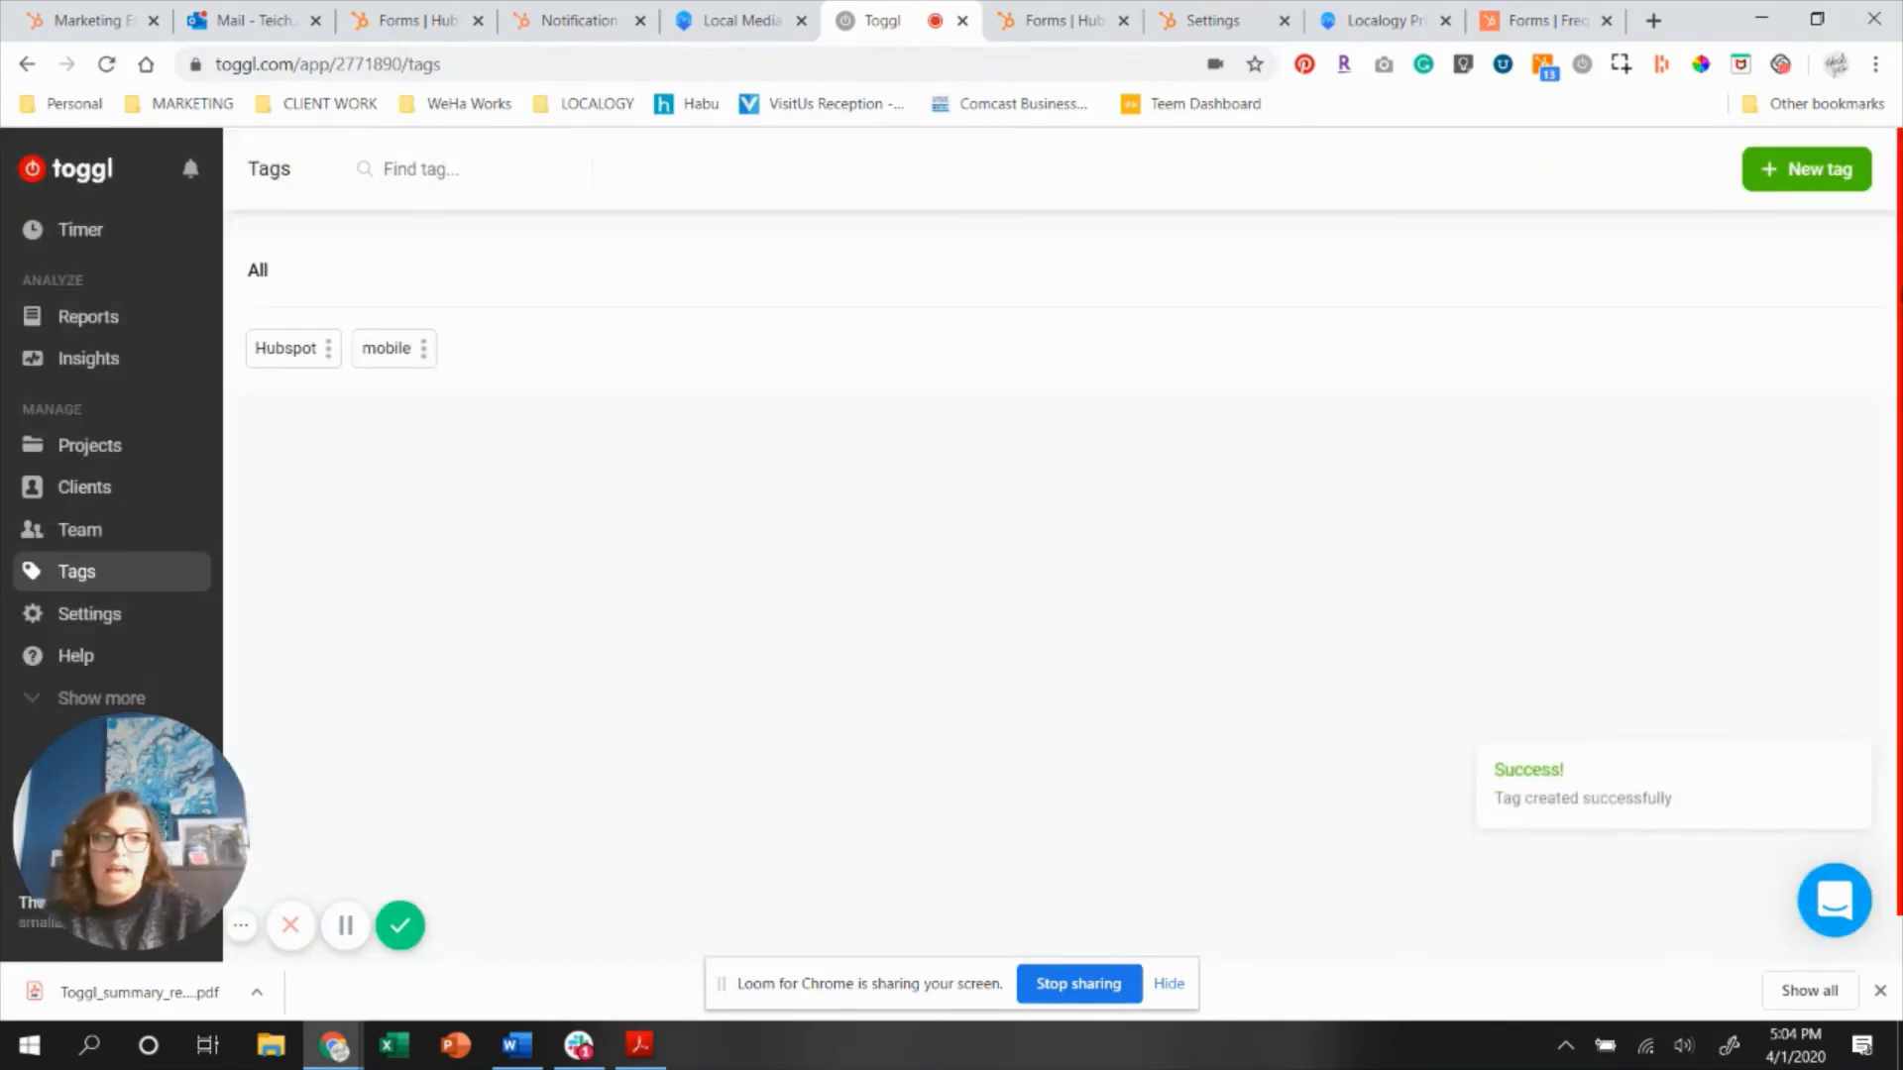
# Create a second new tag named "newsletters".
pyautogui.click(1781, 184)
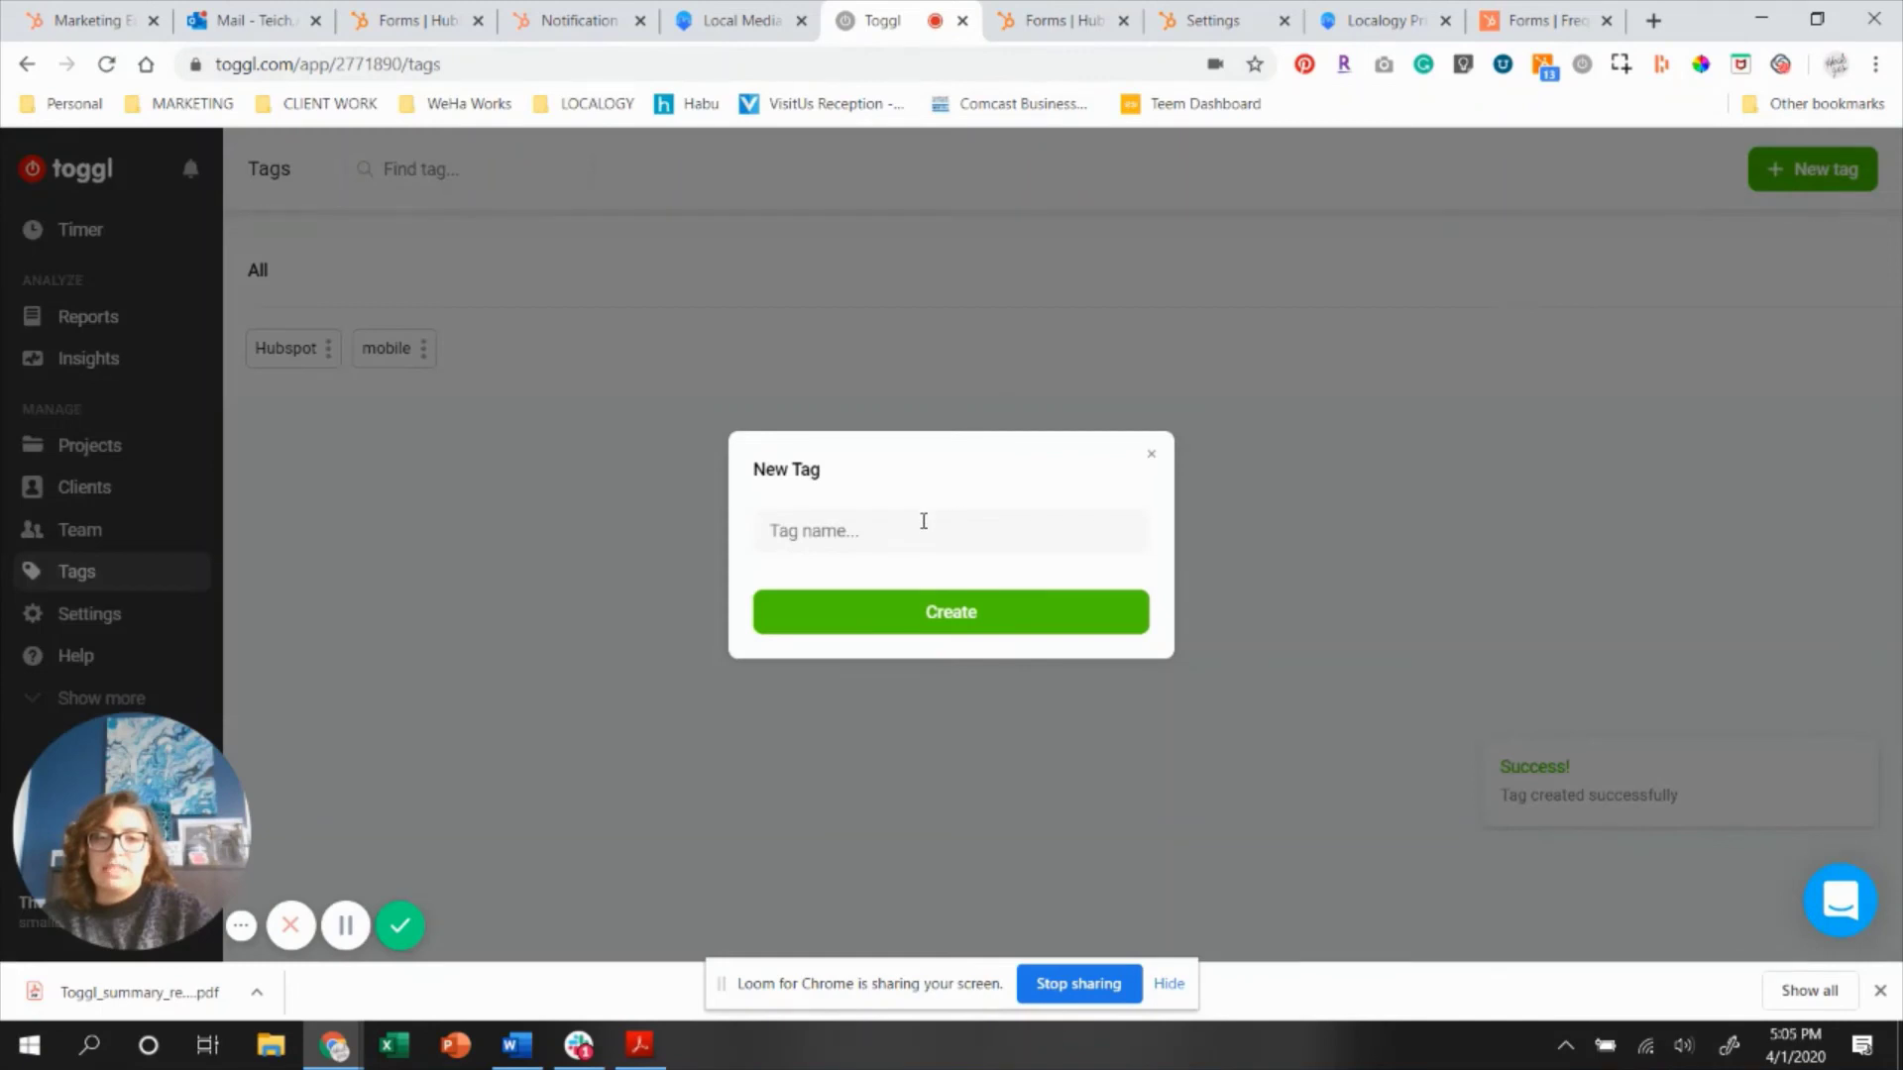
pyautogui.write('news')
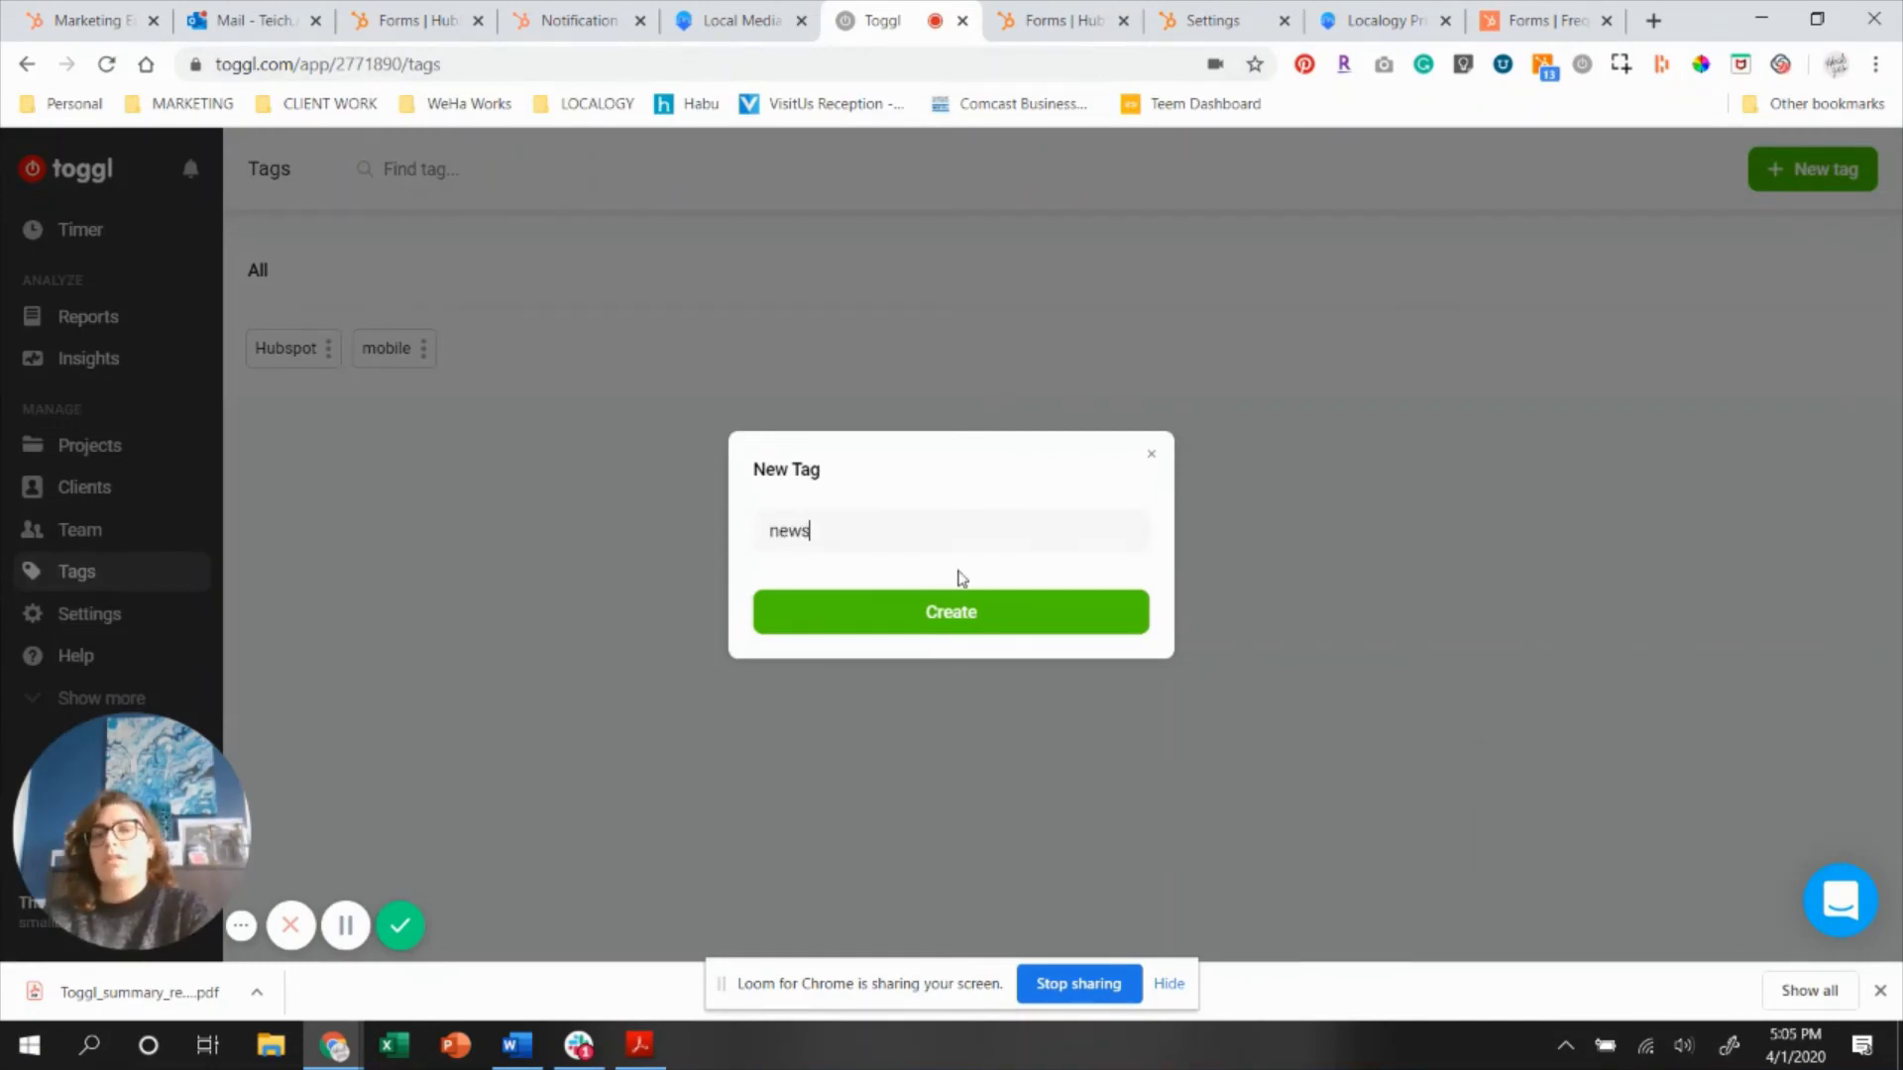
pyautogui.write('letters')
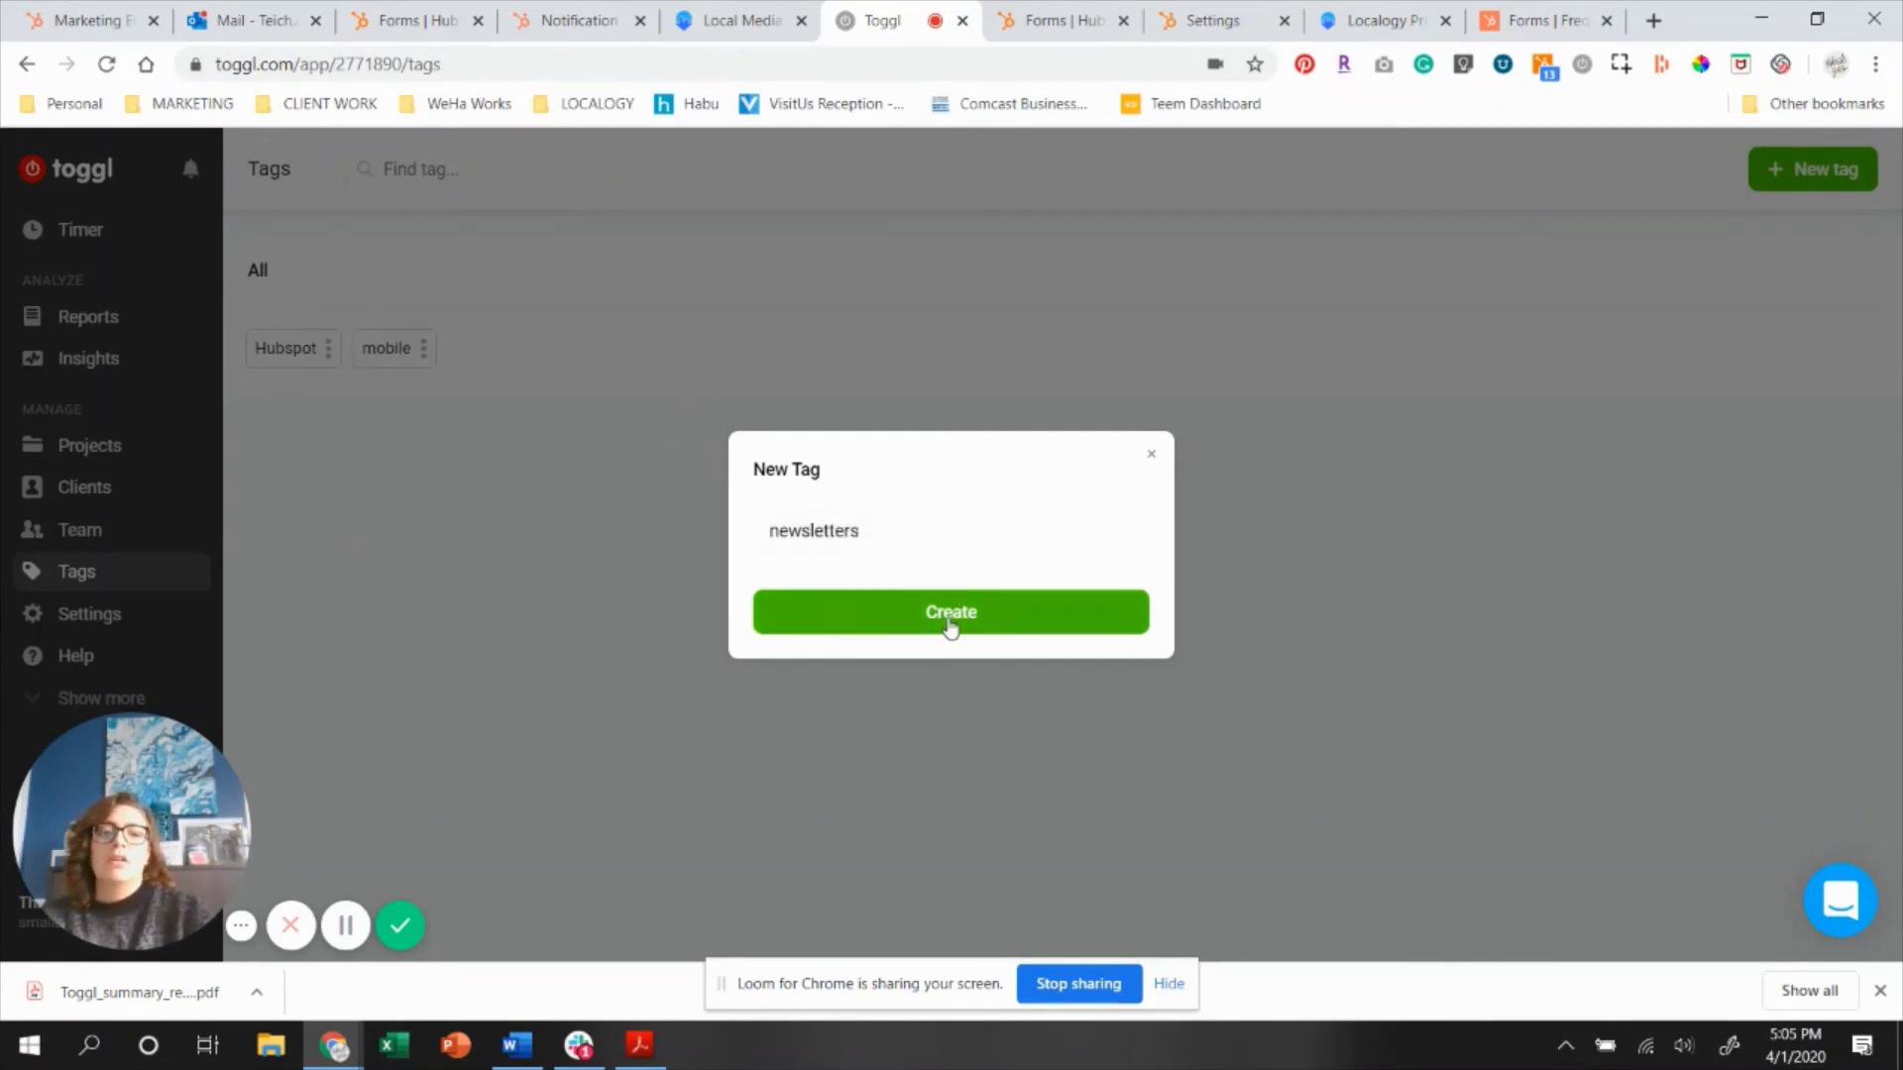
pyautogui.click(949, 625)
# Add another new tag named "social" to the tag list.
pyautogui.click(1806, 170)
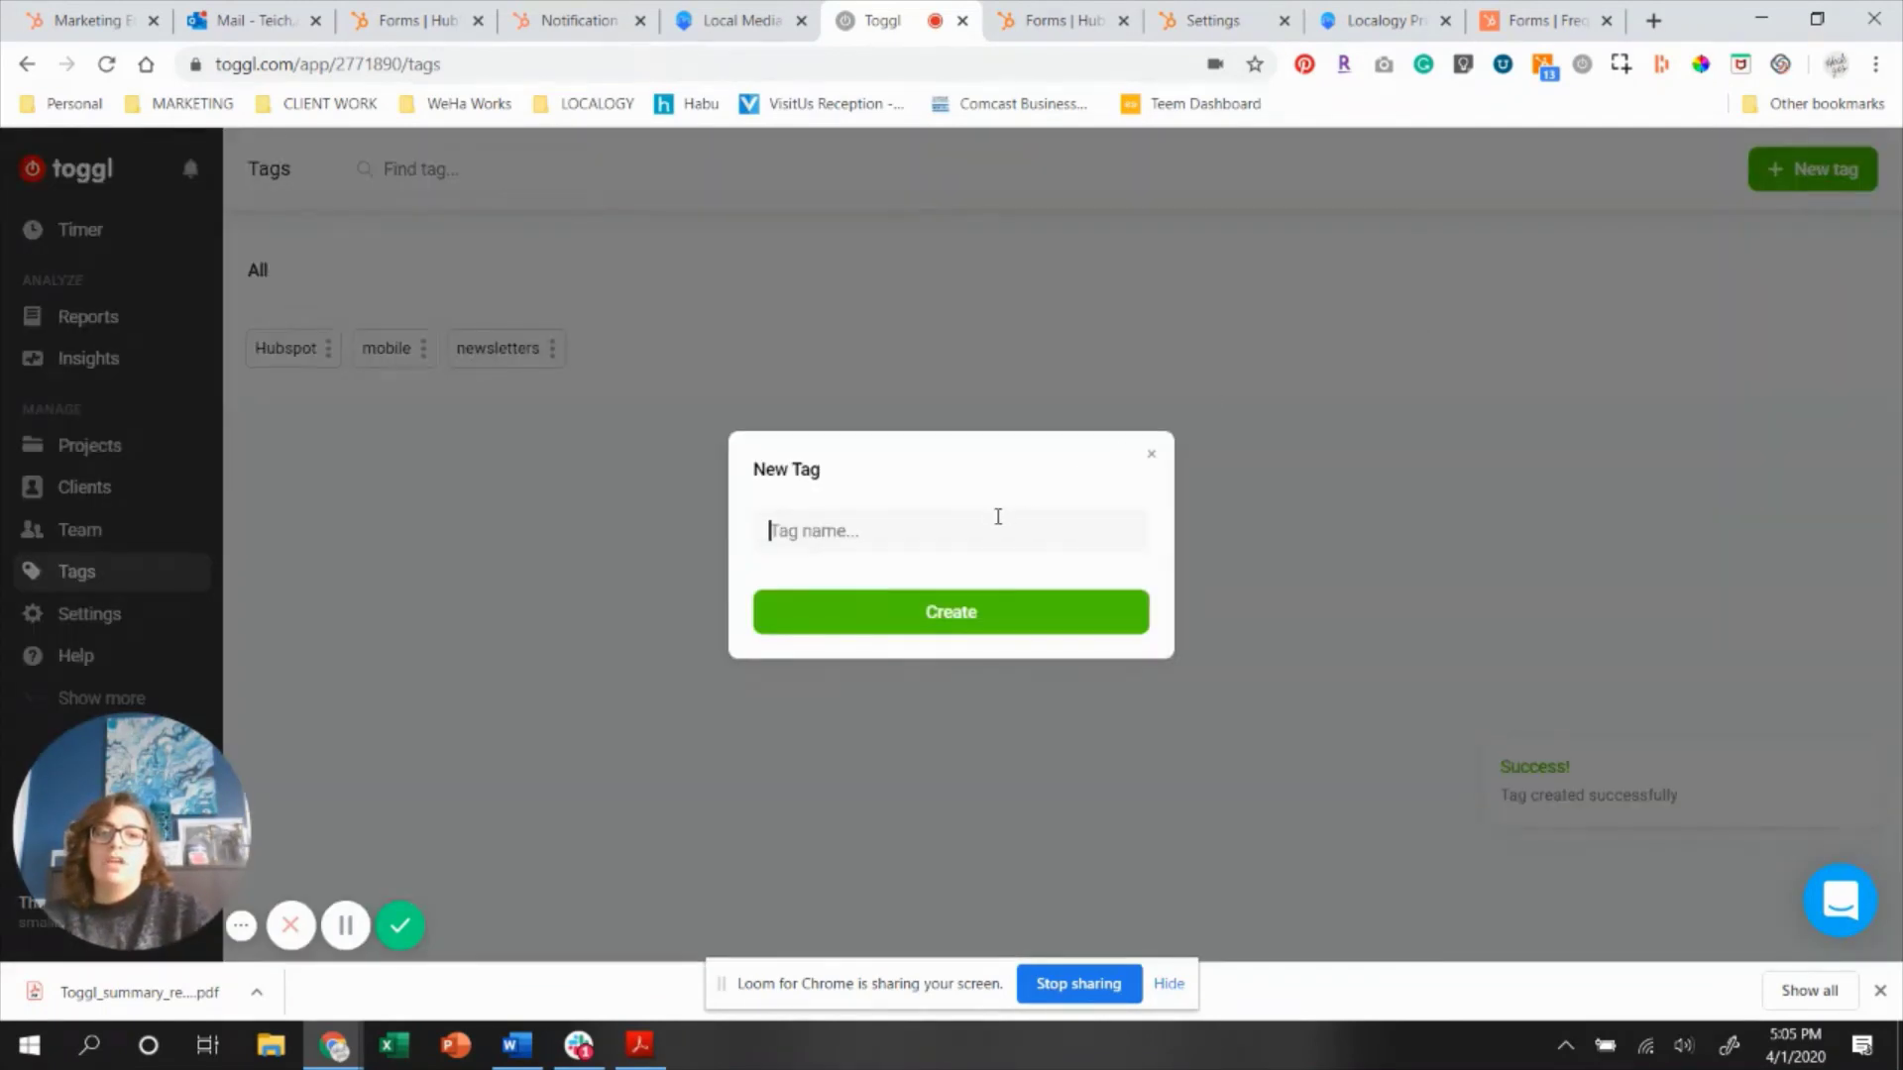
pyautogui.write('social')
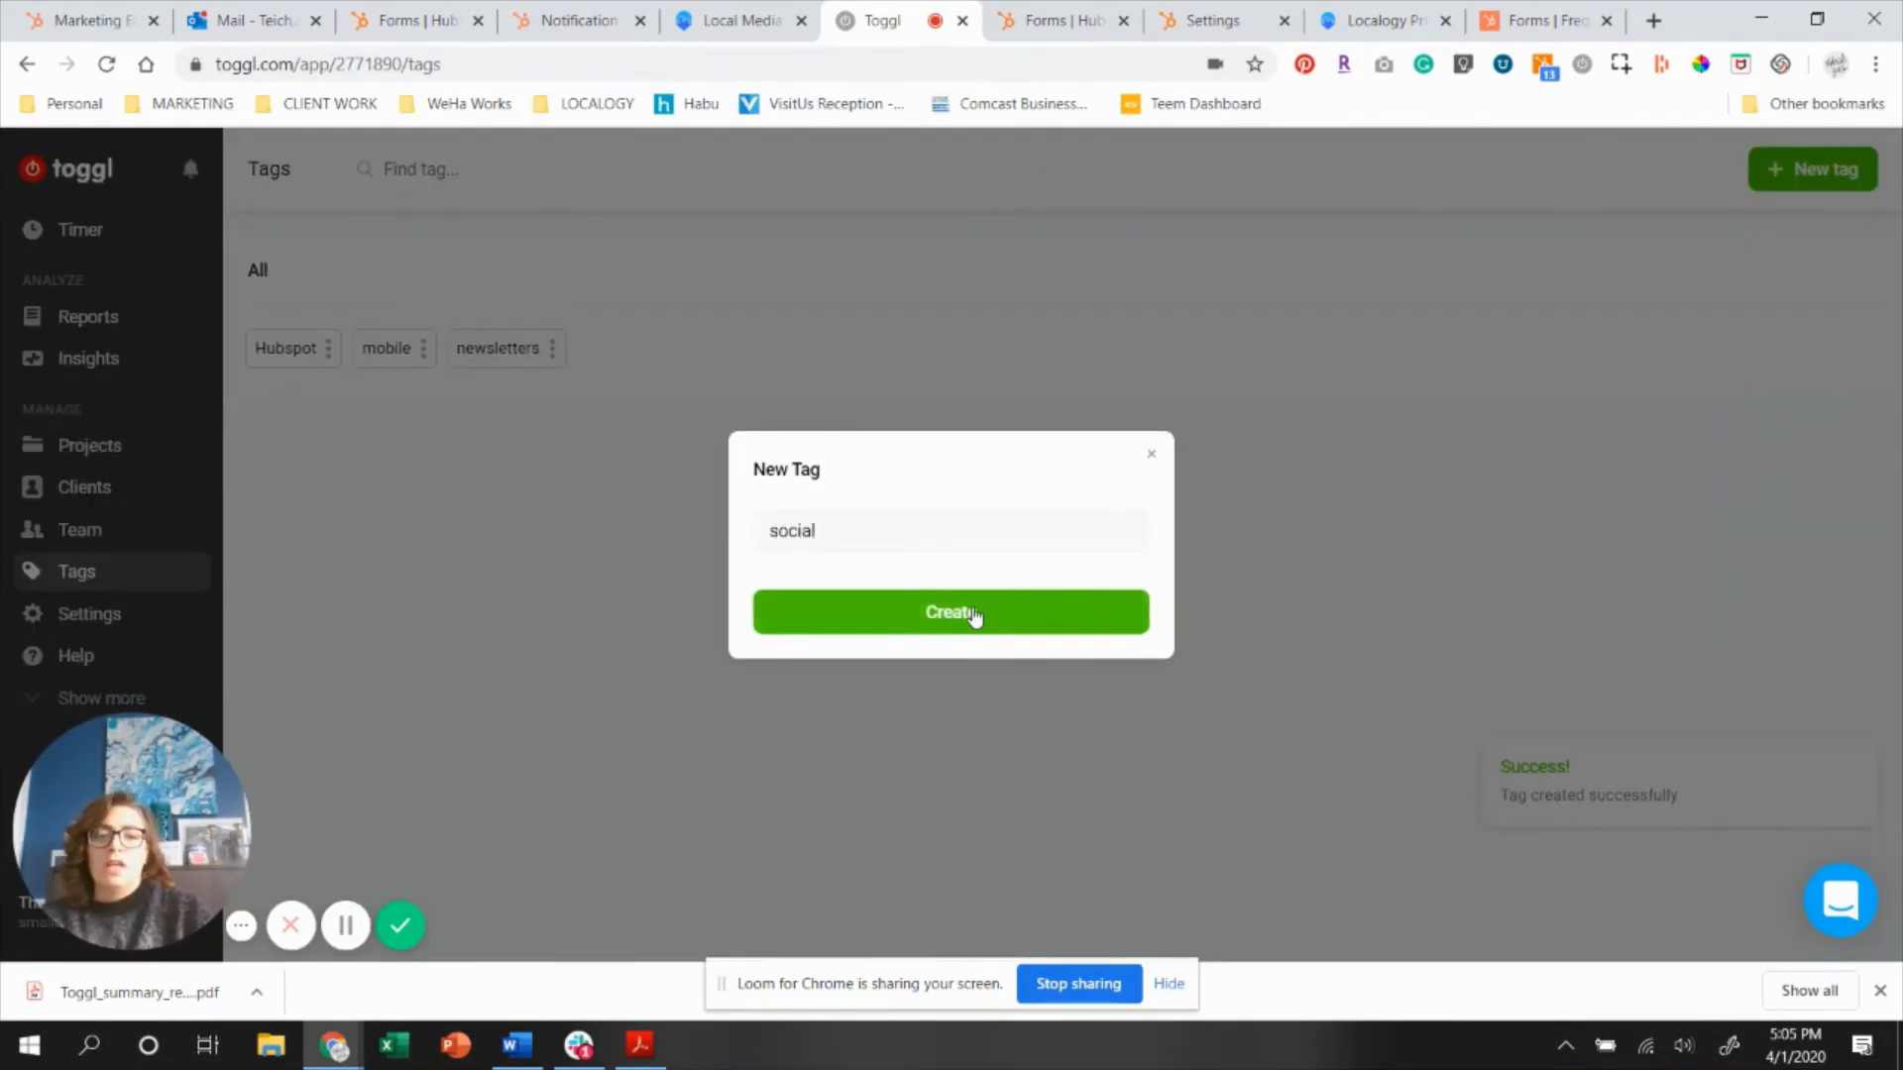
pyautogui.click(968, 618)
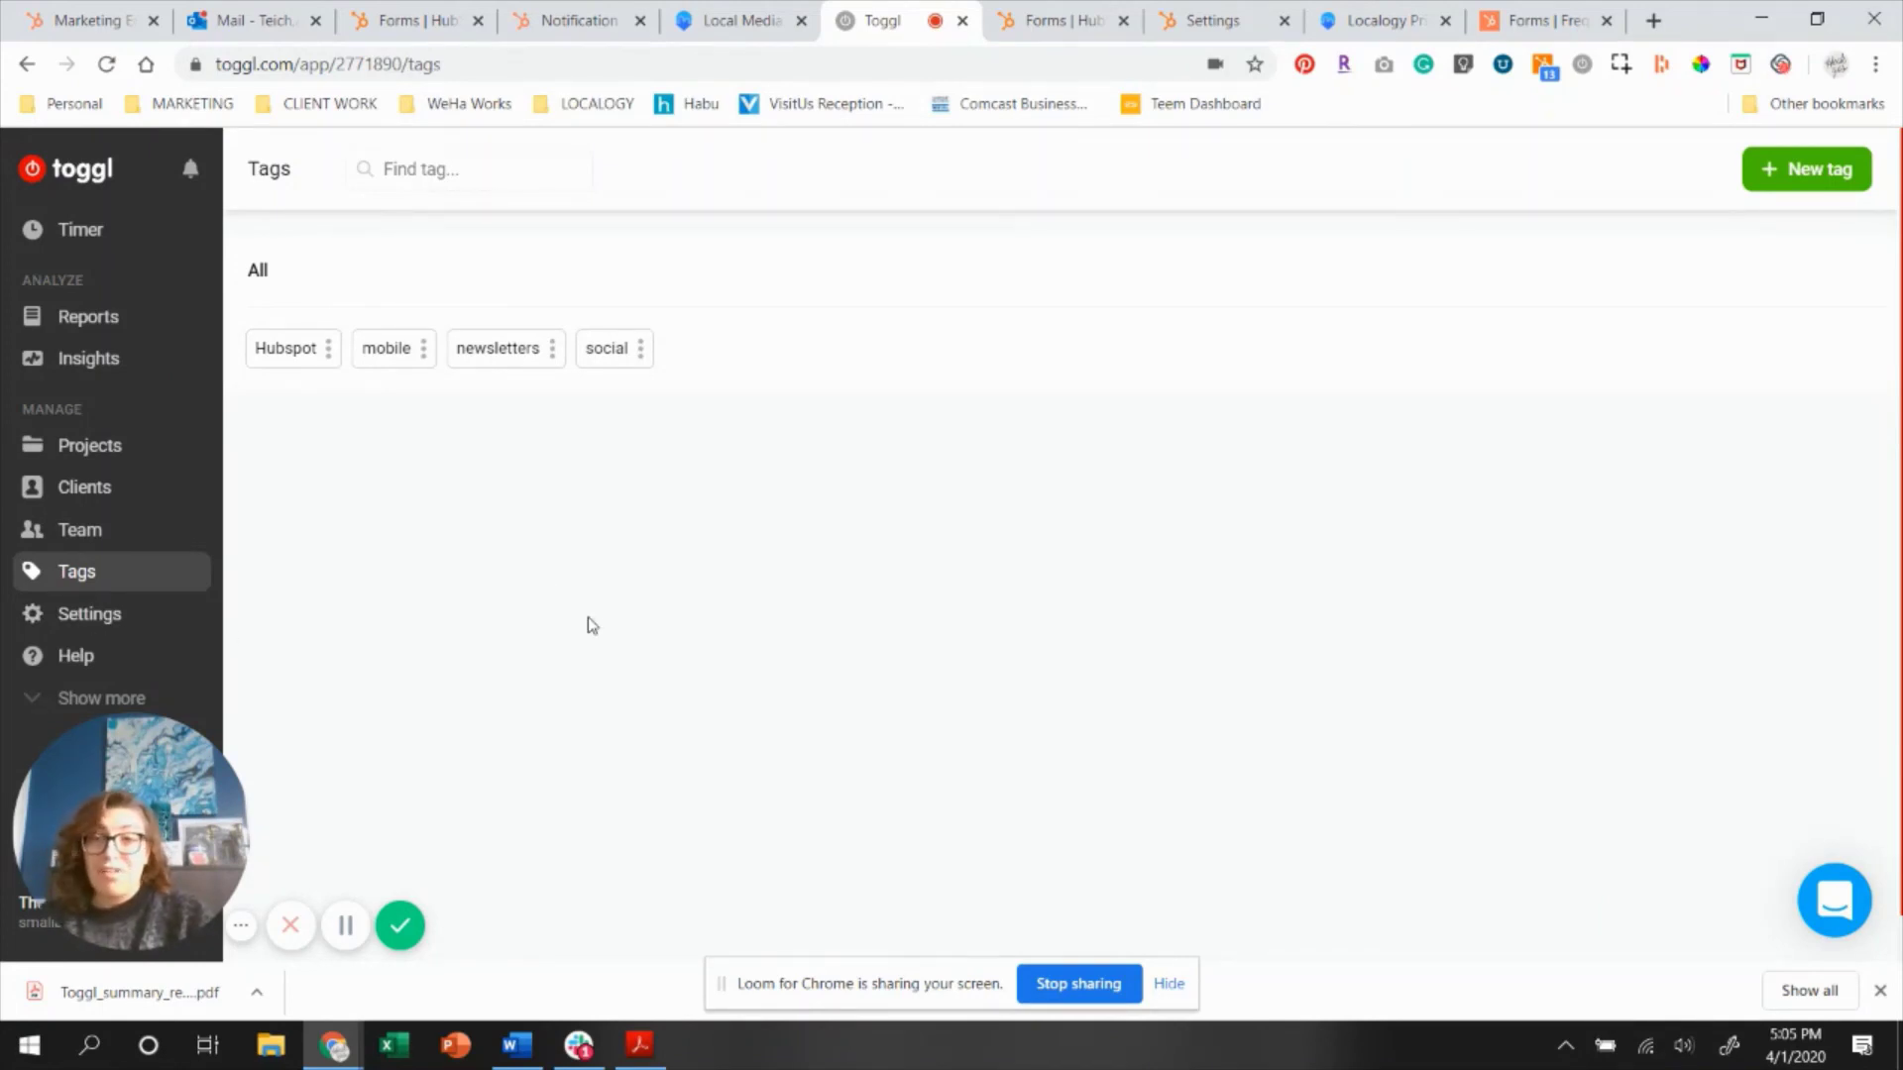
# Return to the timer page with the list of logged time entries.
pyautogui.click(79, 238)
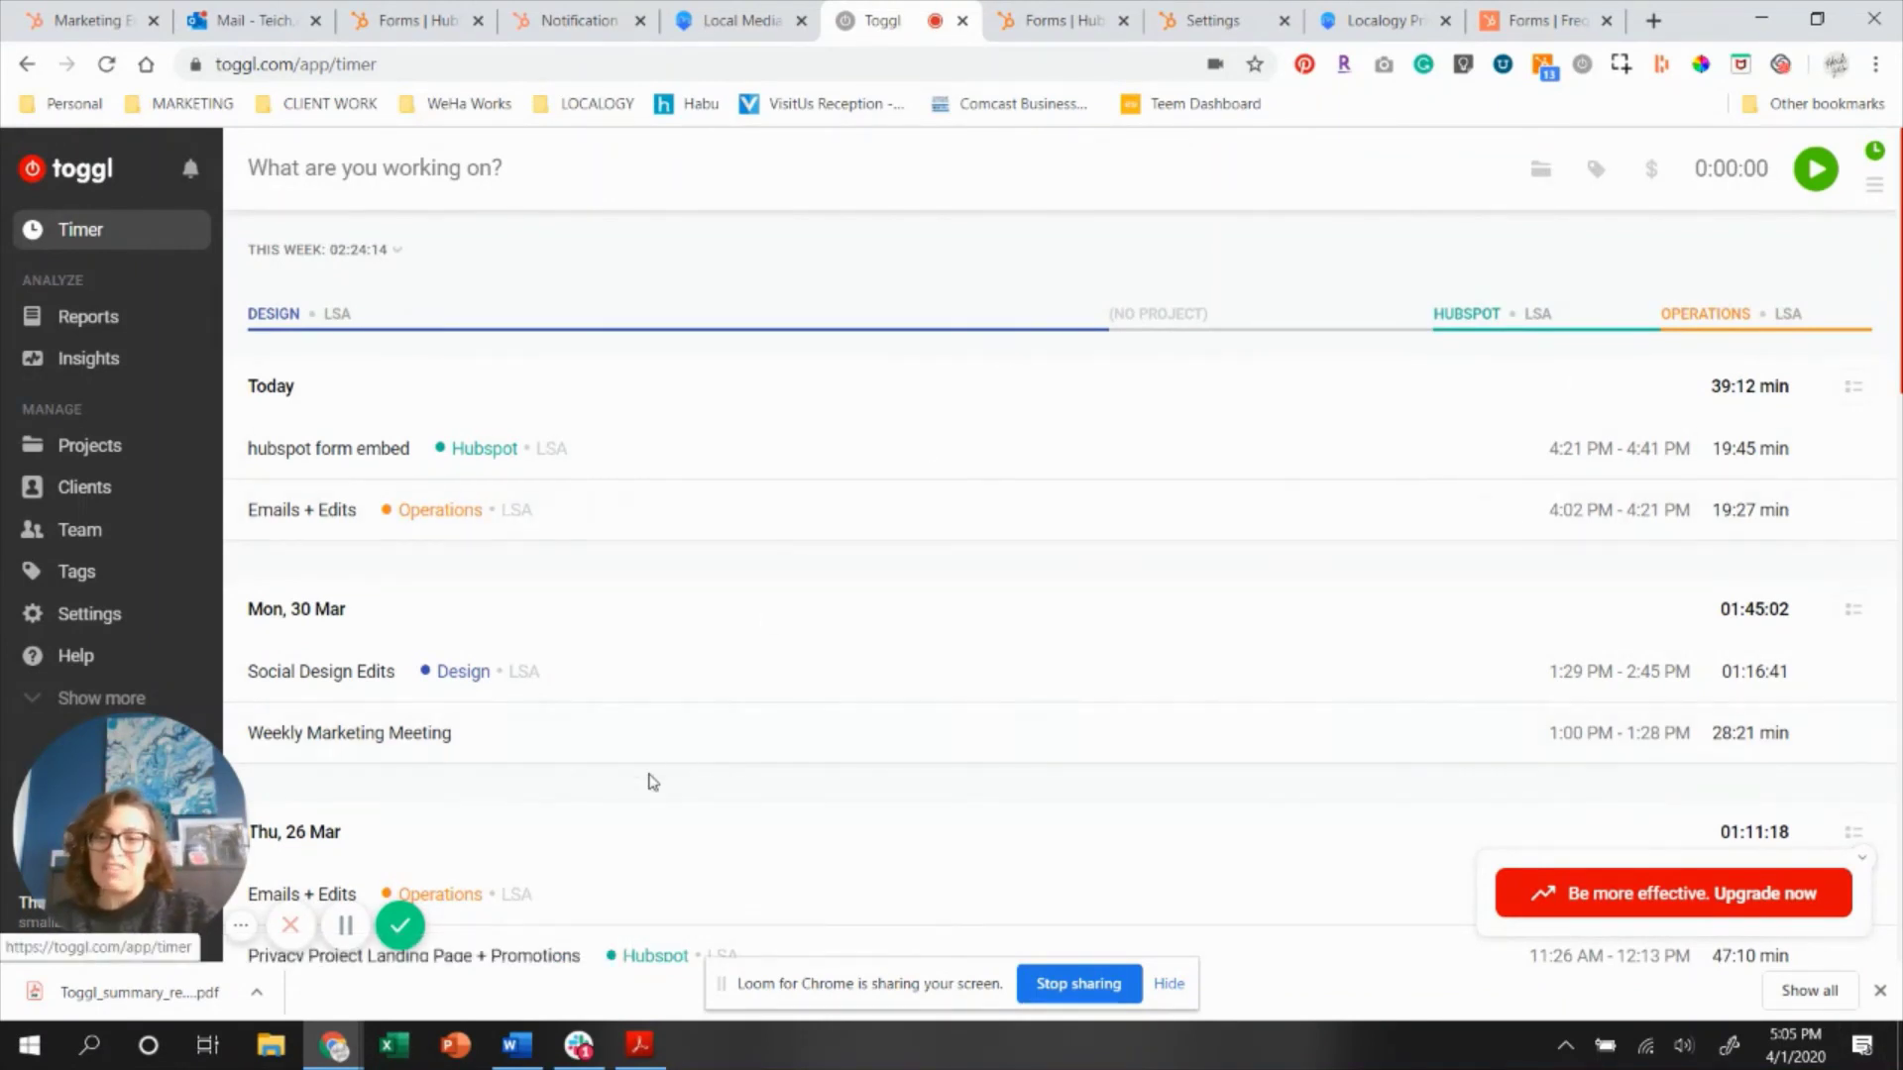
pyautogui.click(402, 927)
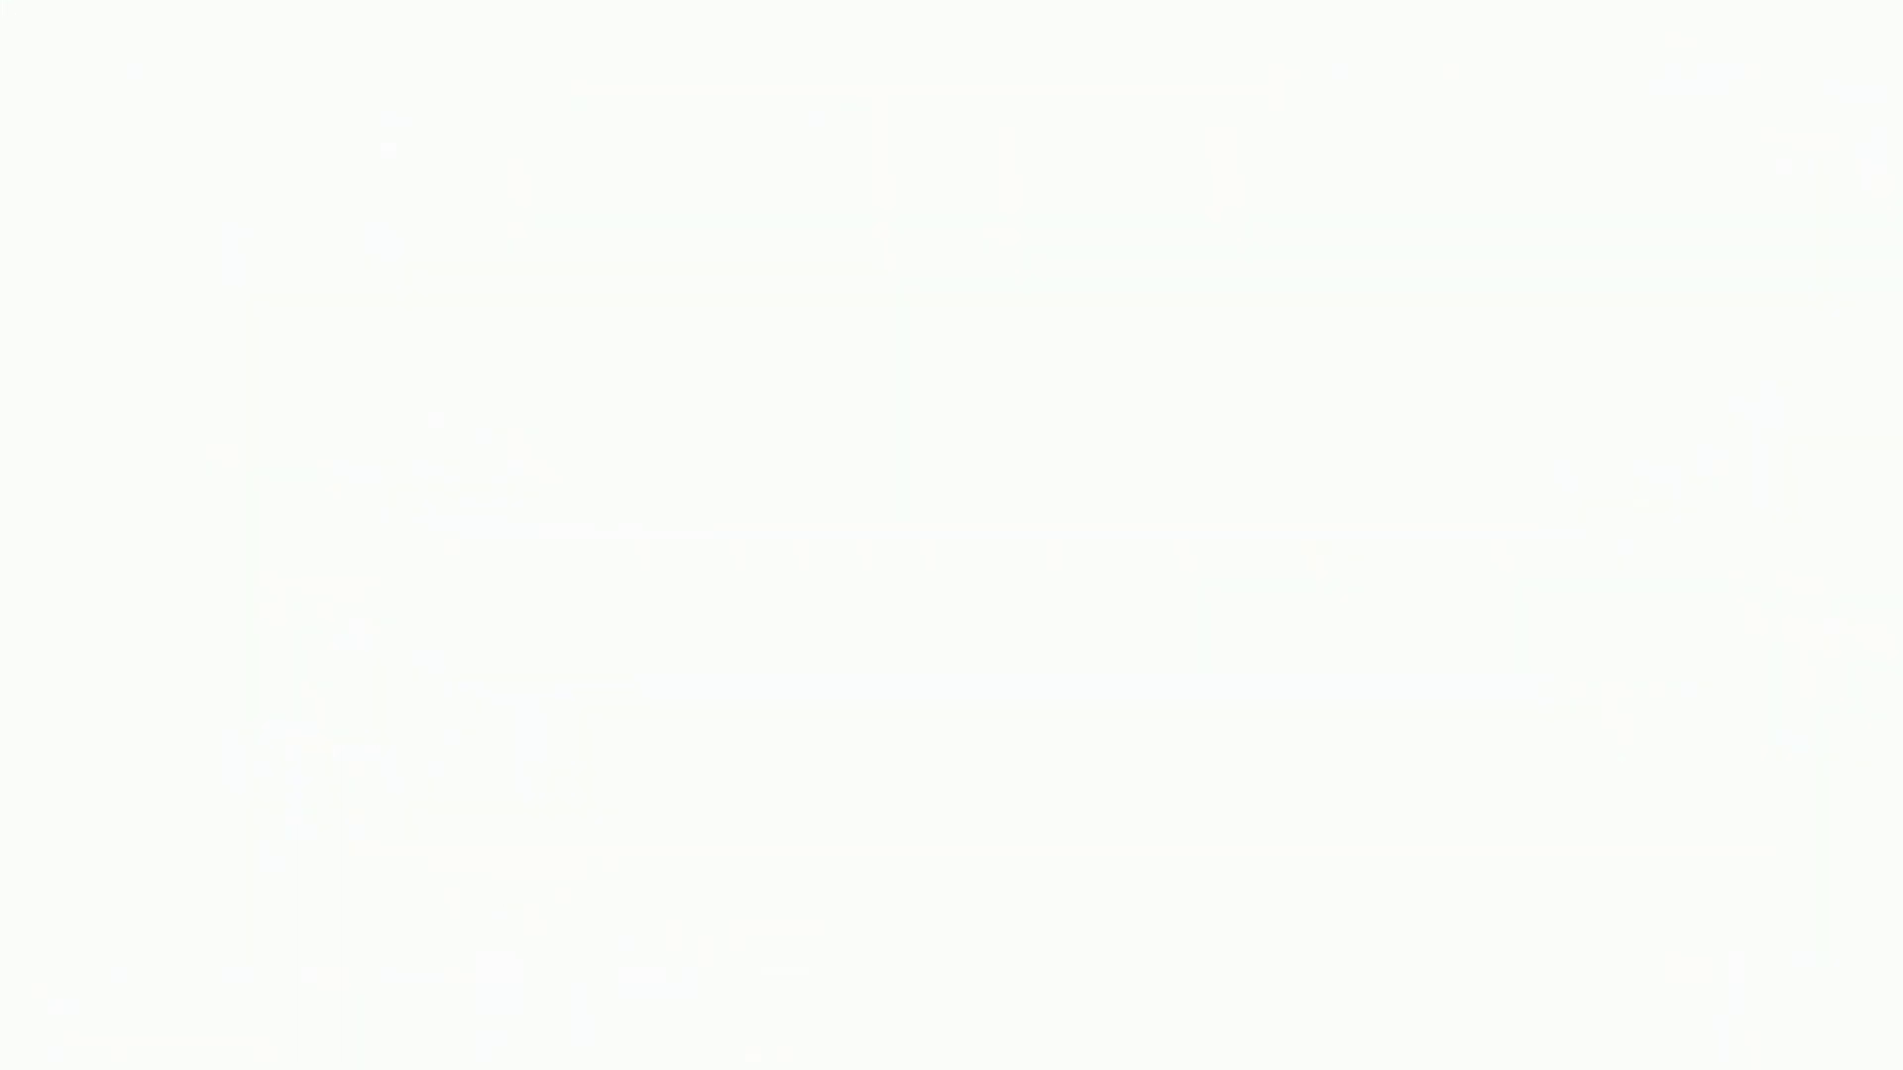